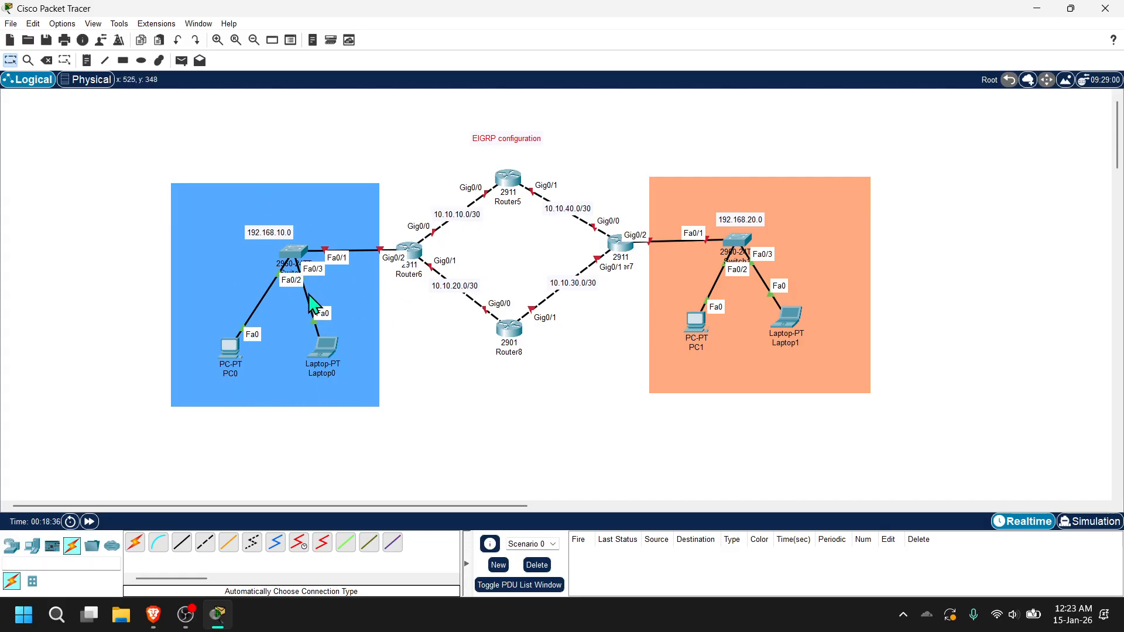
left_click_drag(523, 334, 521, 326)
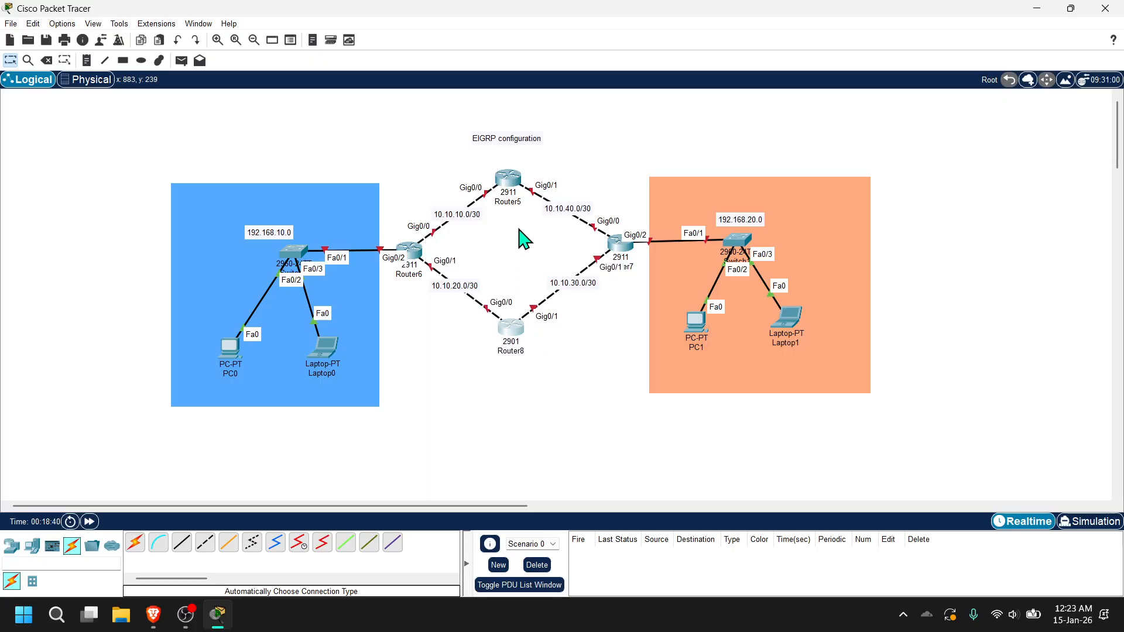
left_click(514, 192)
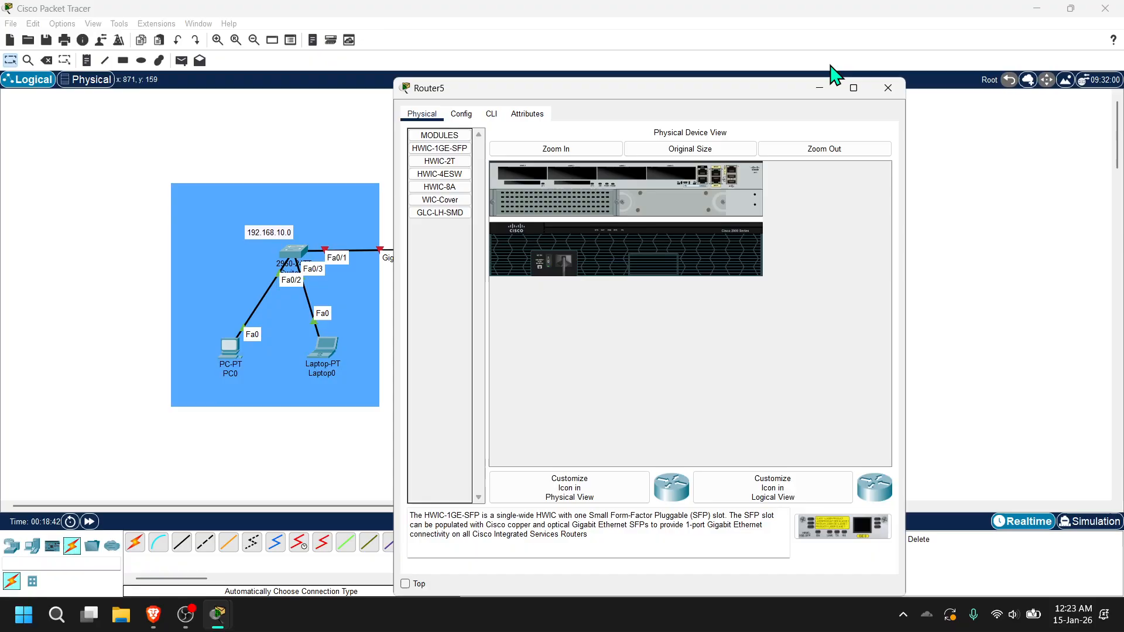
left_click(888, 88)
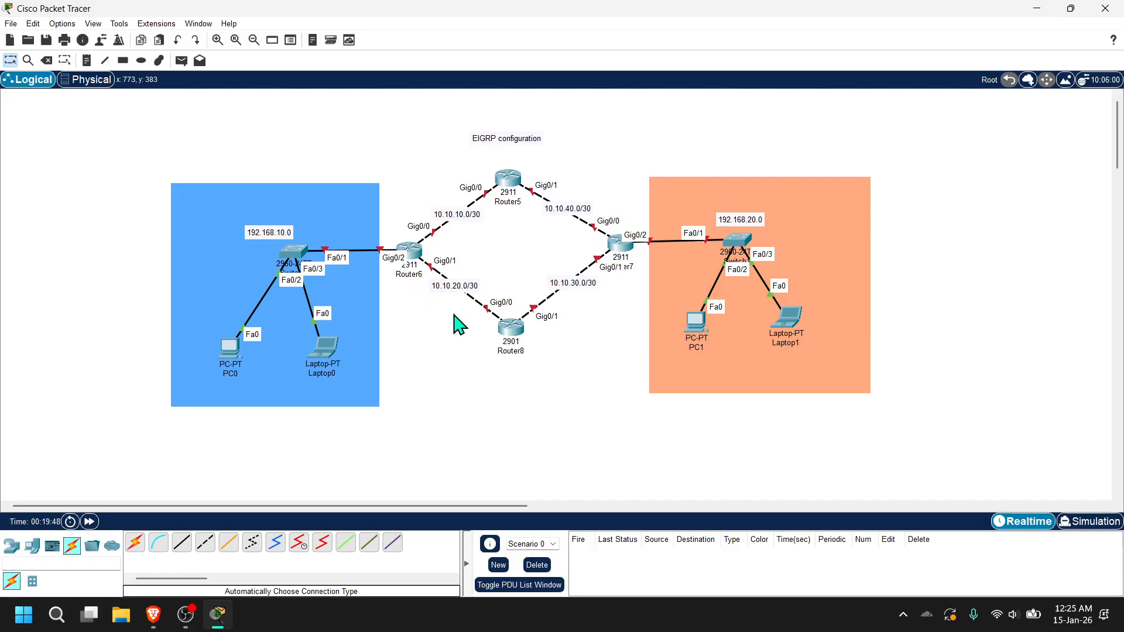
Open Router6's GigabitEthernet0/0 configuration and move its window clear of the central topology
left_click(420, 252)
left_click(461, 113)
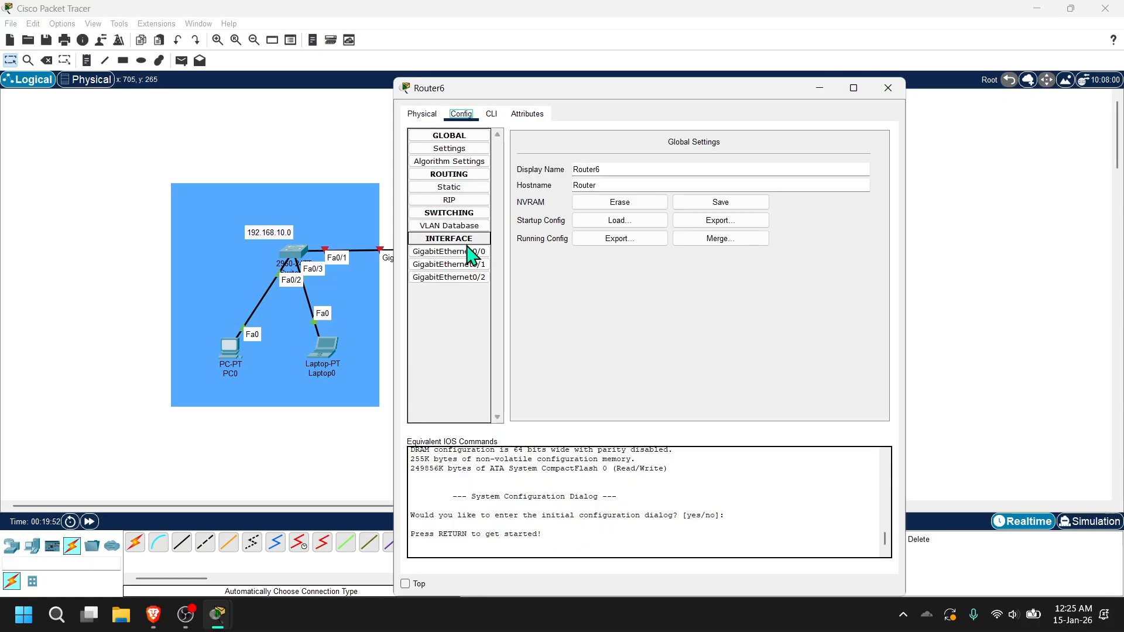
left_click(449, 251)
left_click_drag(603, 89, 808, 97)
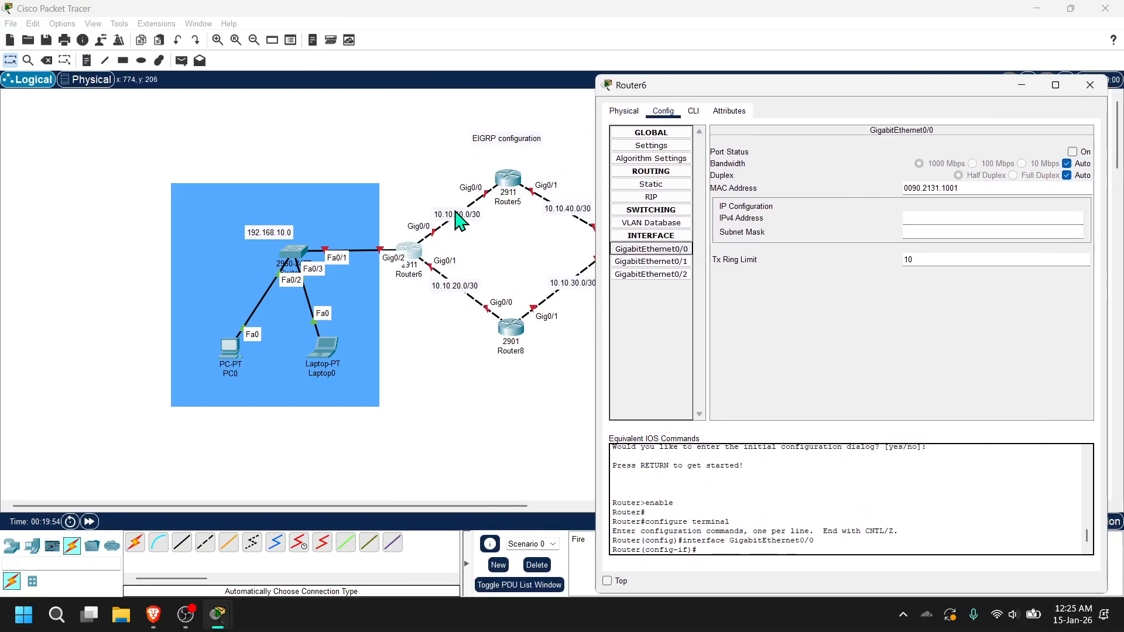
Try to assign Router6's GigabitEthernet0/0 the address 10.10.10.0 with subnet mask 255..255.255.252, and copy that mask
left_click(945, 218)
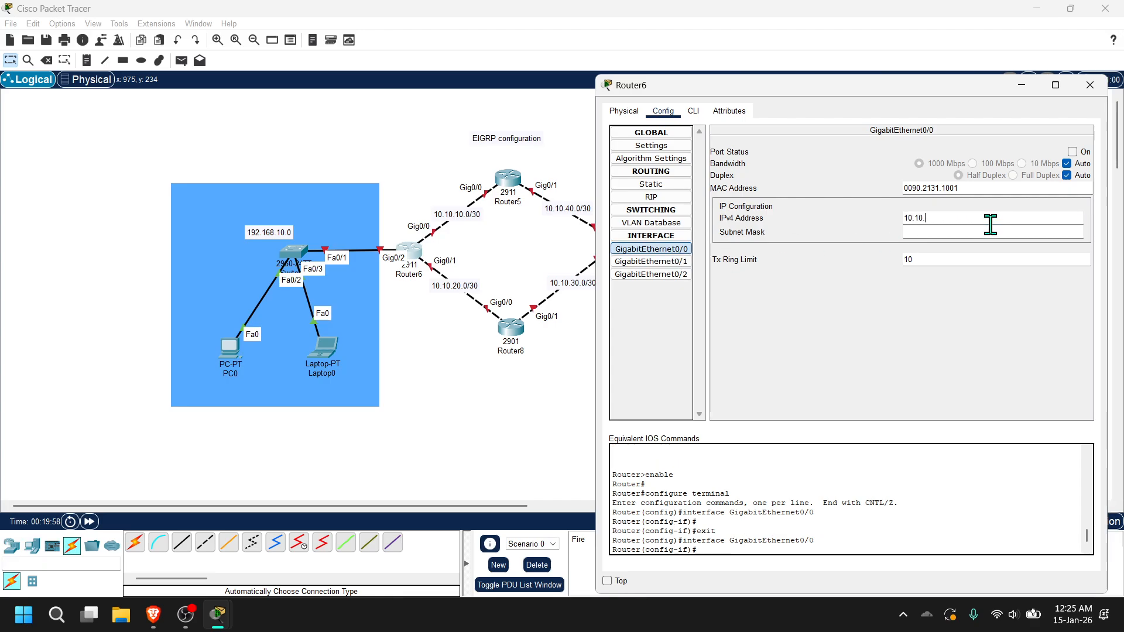
type("10.10.10.")
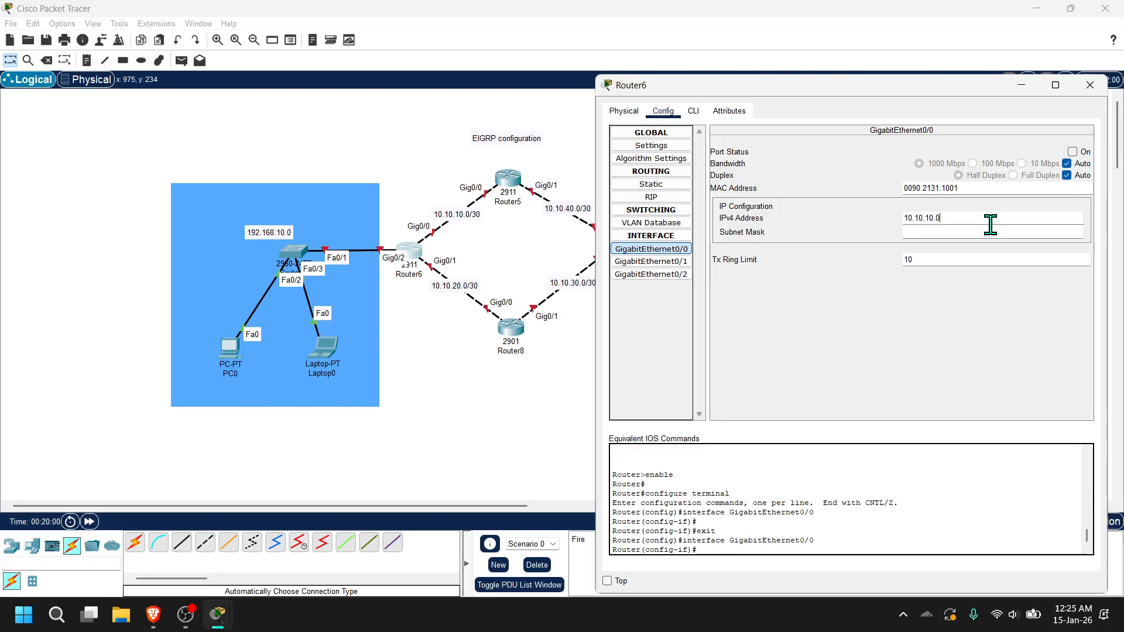
type("0")
left_click(979, 232)
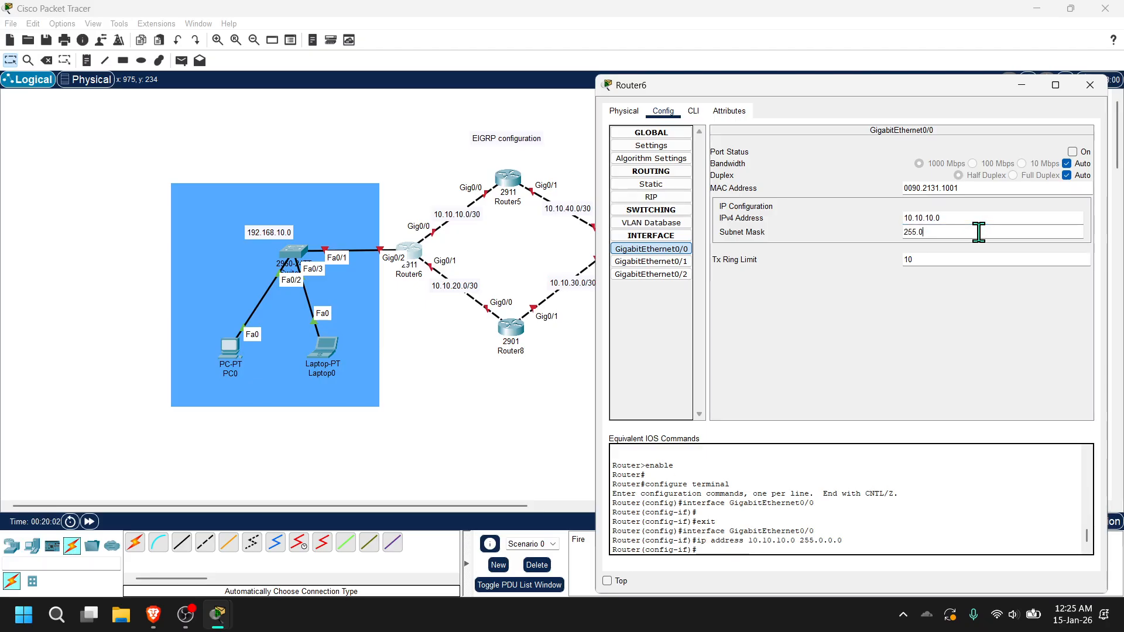
type("55.255.252")
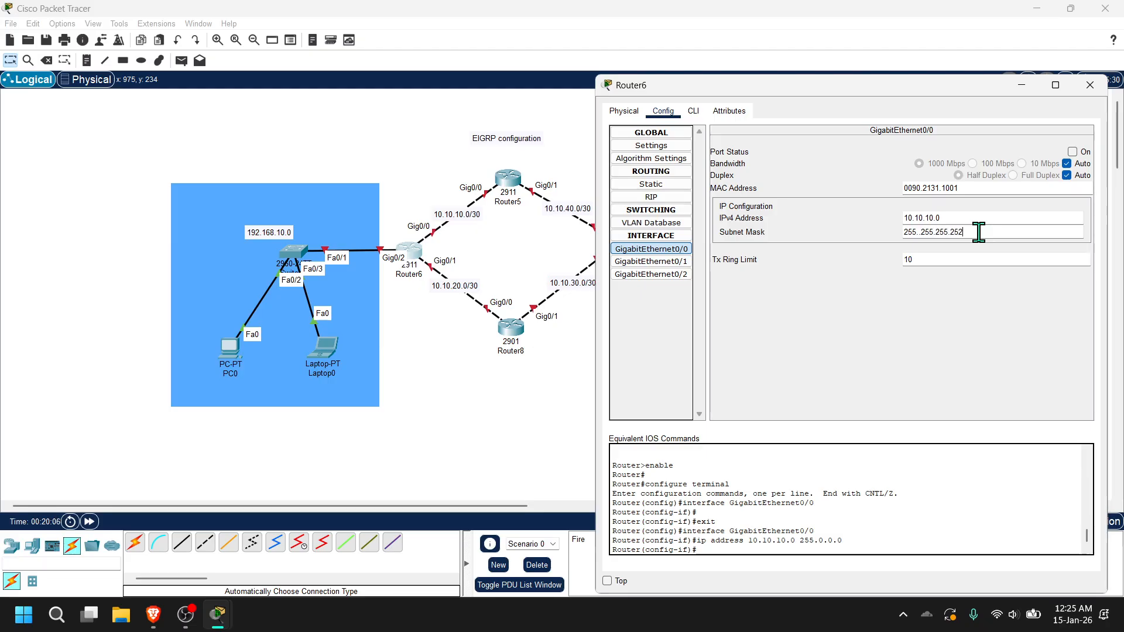
key("ctrl+a")
key("ctrl+c")
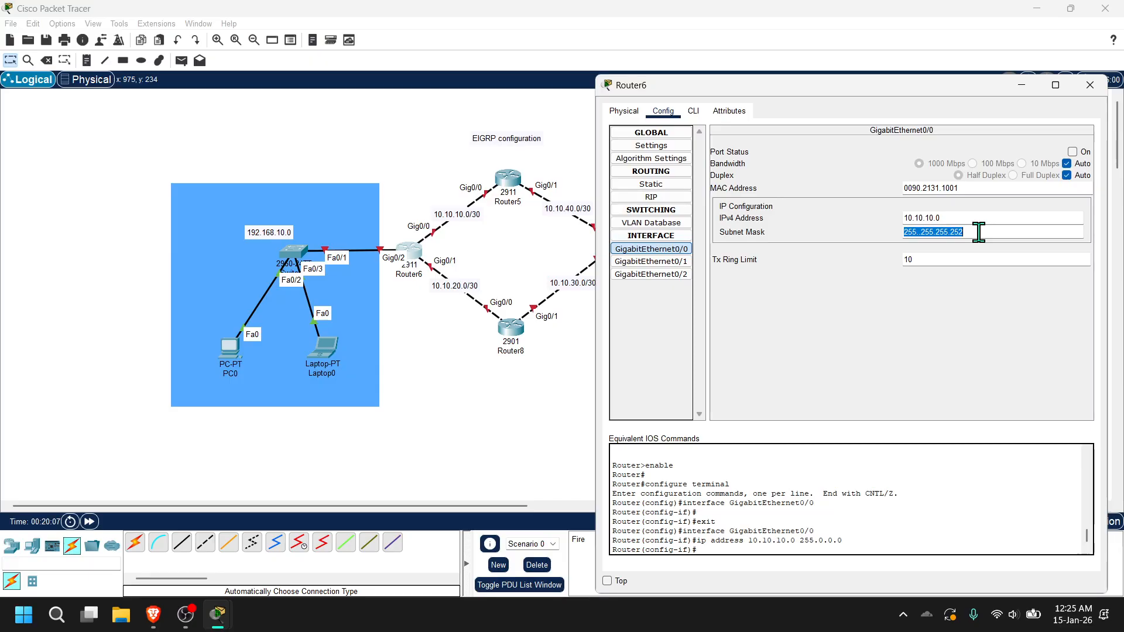
left_click(964, 339)
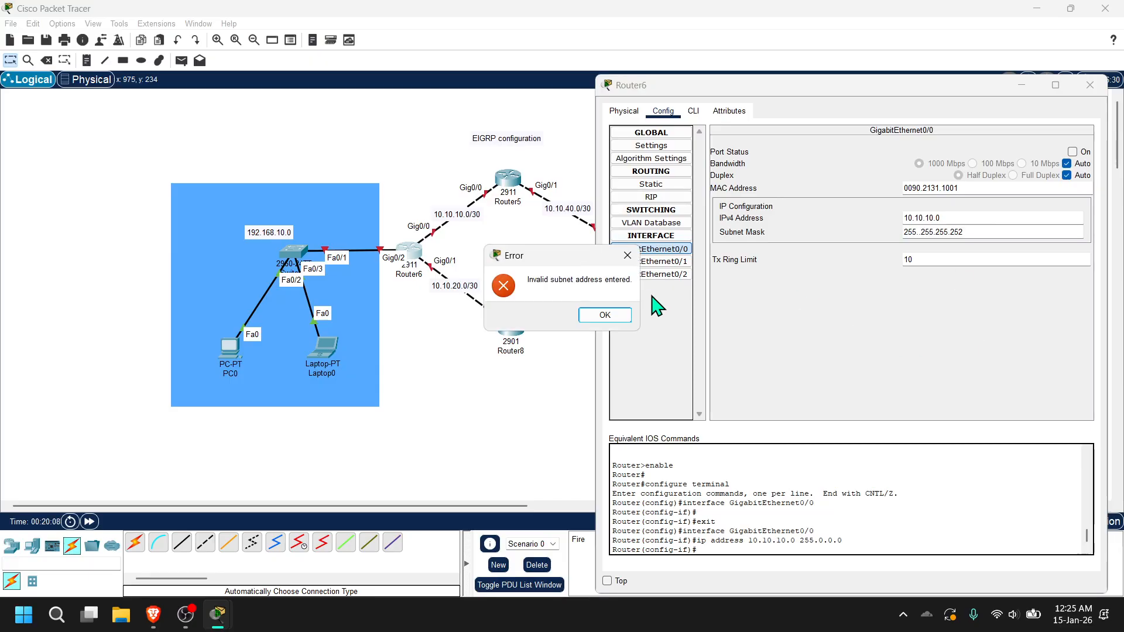
left_click(615, 317)
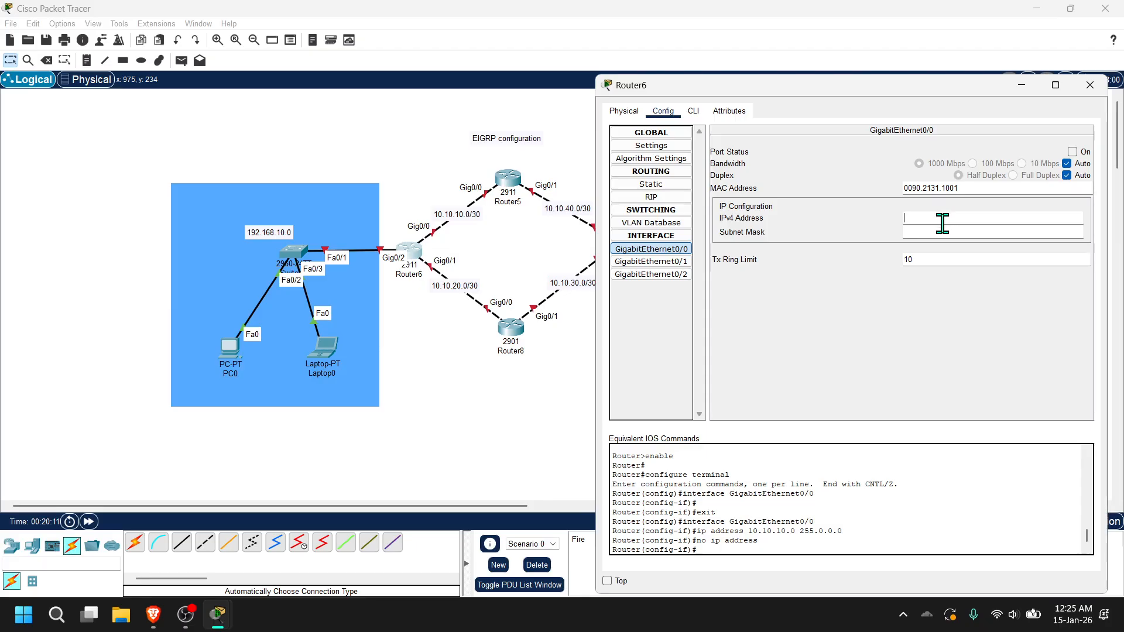
Try to assign Router6's GigabitEthernet0/0 the address 10.10.10.1 with subnet mask 255..255.255.252
left_click(942, 222)
type("10.10.10.1")
left_click(947, 232)
type("255..255.255.252")
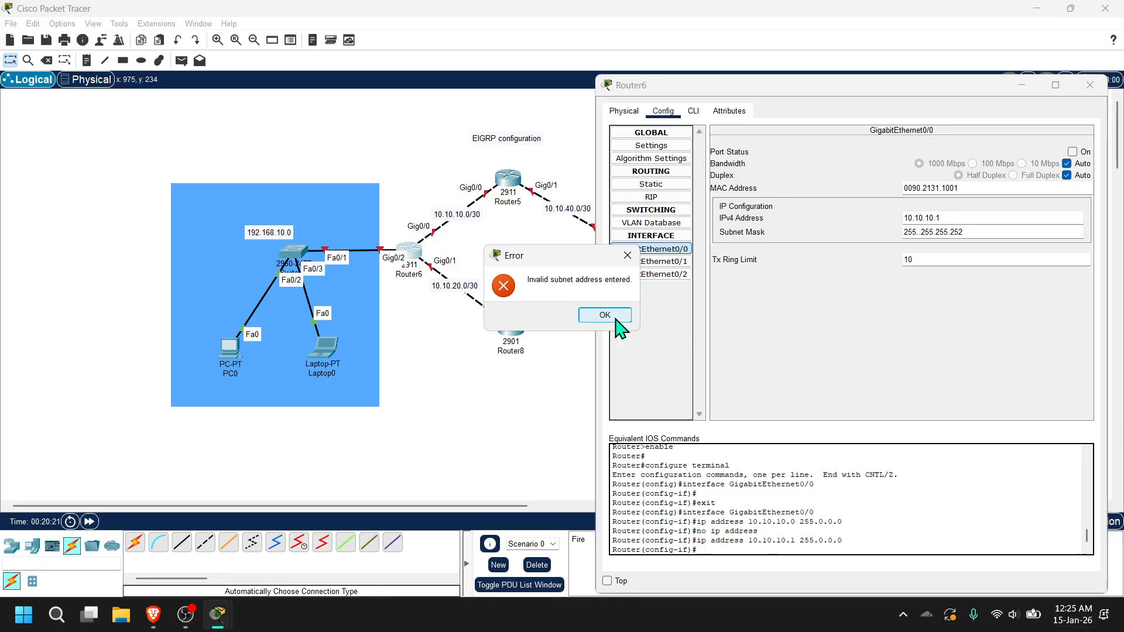
left_click(615, 319)
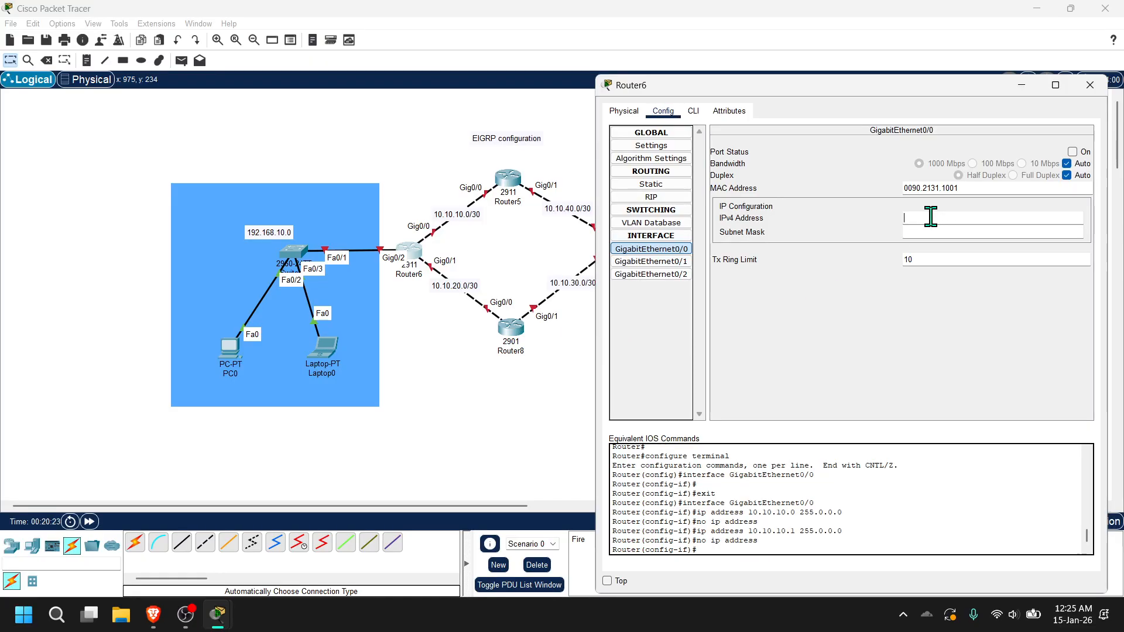
Assign Router6's GigabitEthernet0/0 the address 10.10.10.1 and correct the pasted subnet mask to 255.255.255.252
type("10.10.10.1")
left_click(1024, 230)
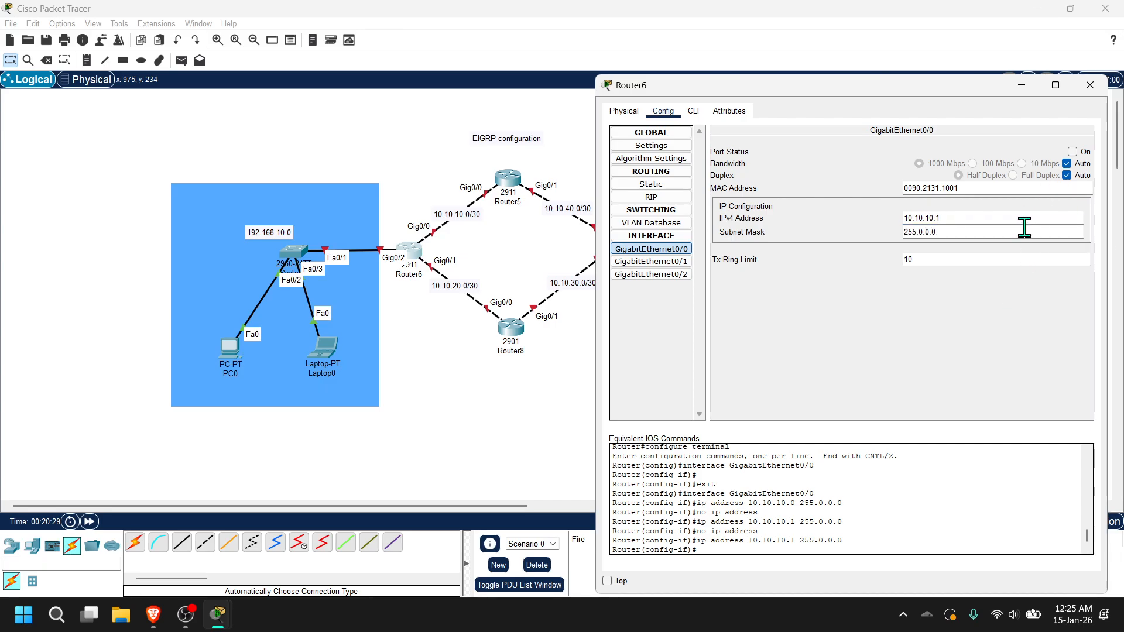
key("ctrl+v")
key("ctrl+a")
key("ctrl+v")
left_click(923, 233)
key("BackSpace")
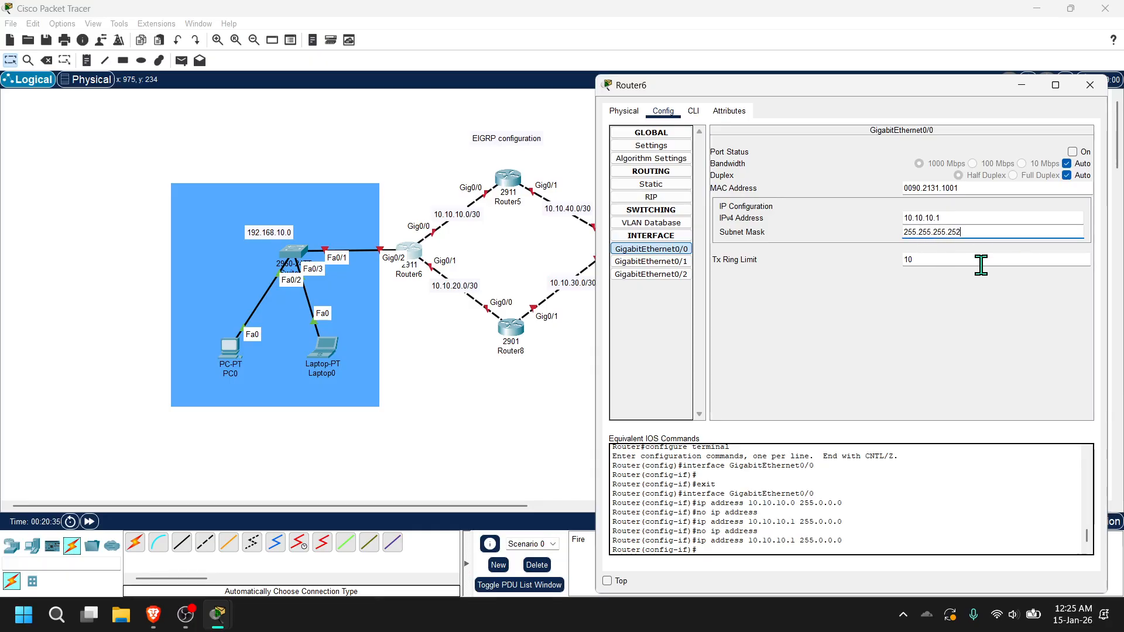
key("Return")
left_click(962, 342)
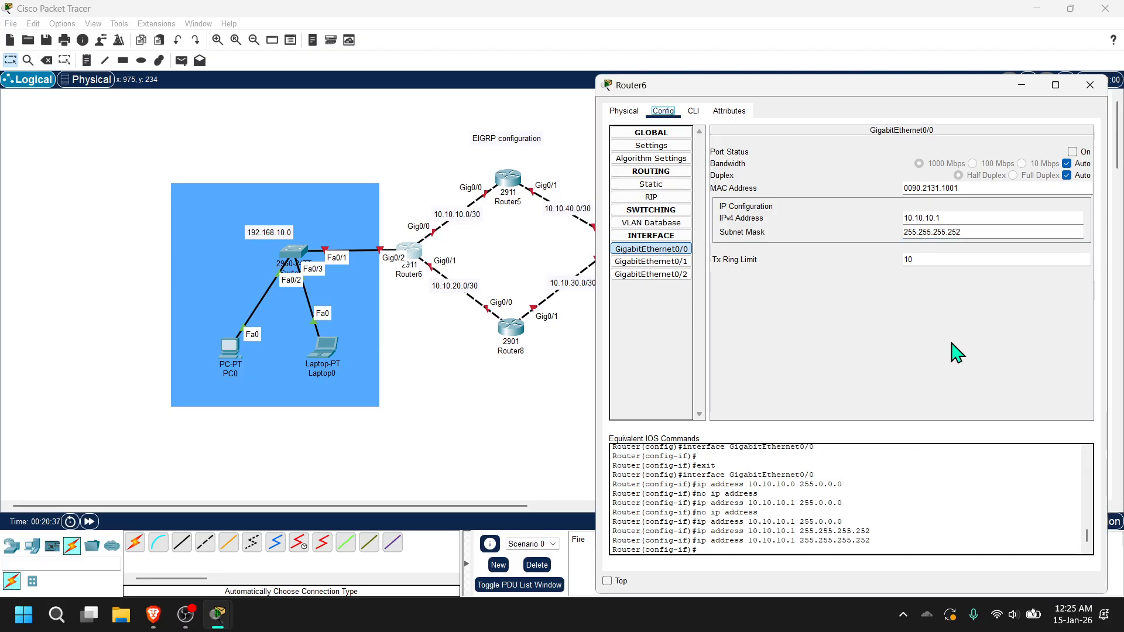
left_click_drag(967, 231, 856, 238)
left_click(930, 346)
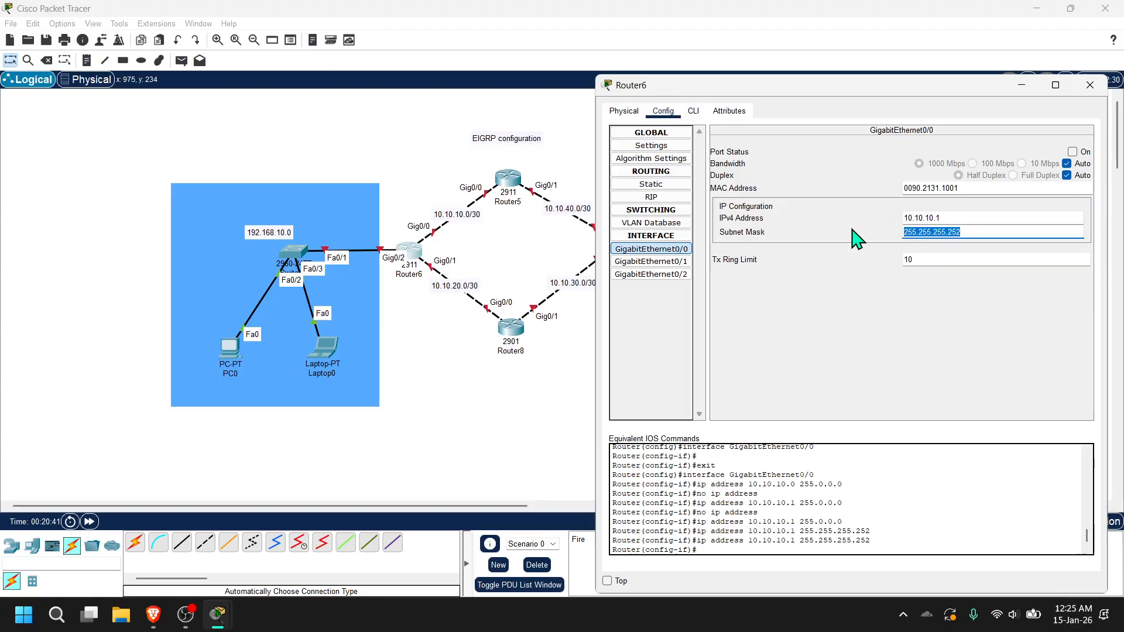
left_click(896, 373)
Assign Router6's GigabitEthernet0/1 the address 10.10.20.1 with subnet mask 255.255.255.252
left_click(686, 263)
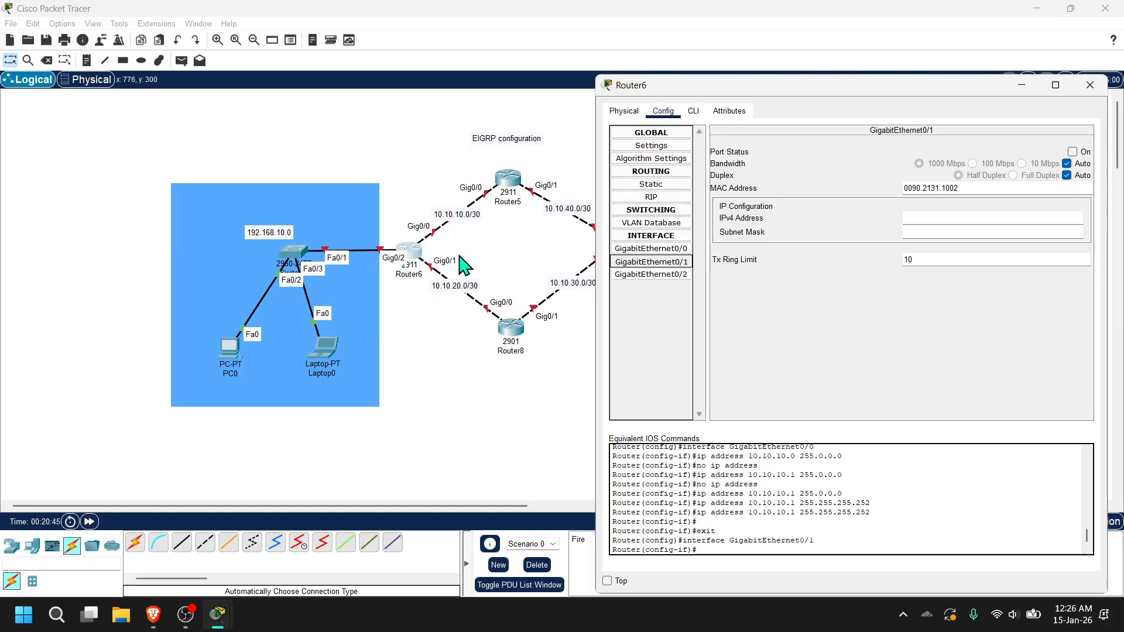
left_click(919, 223)
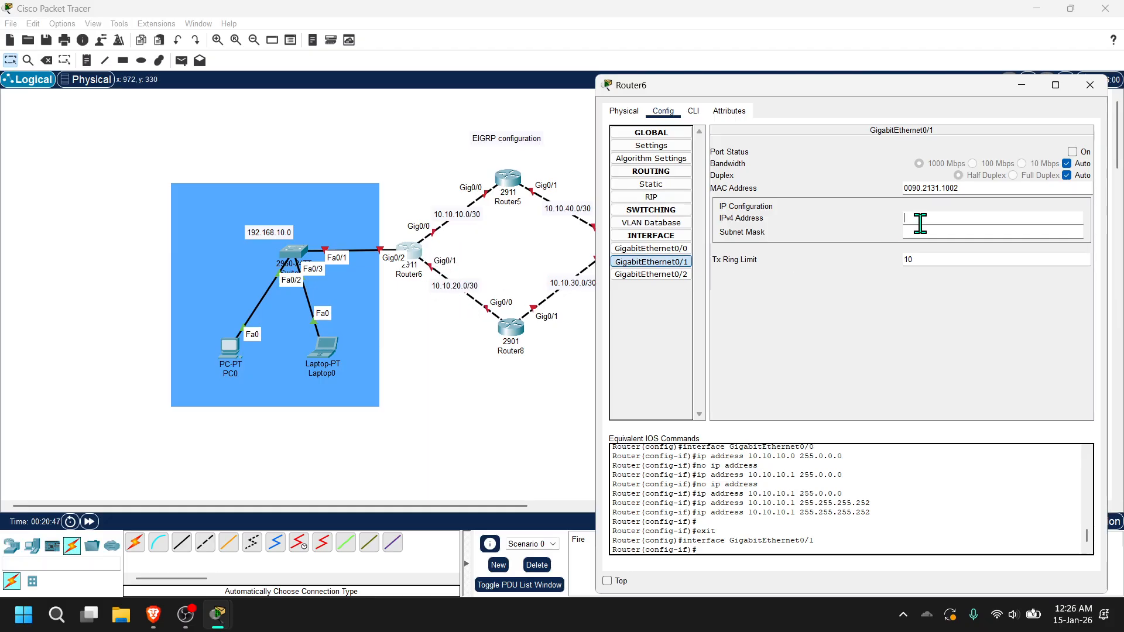
type("10.10.20.1")
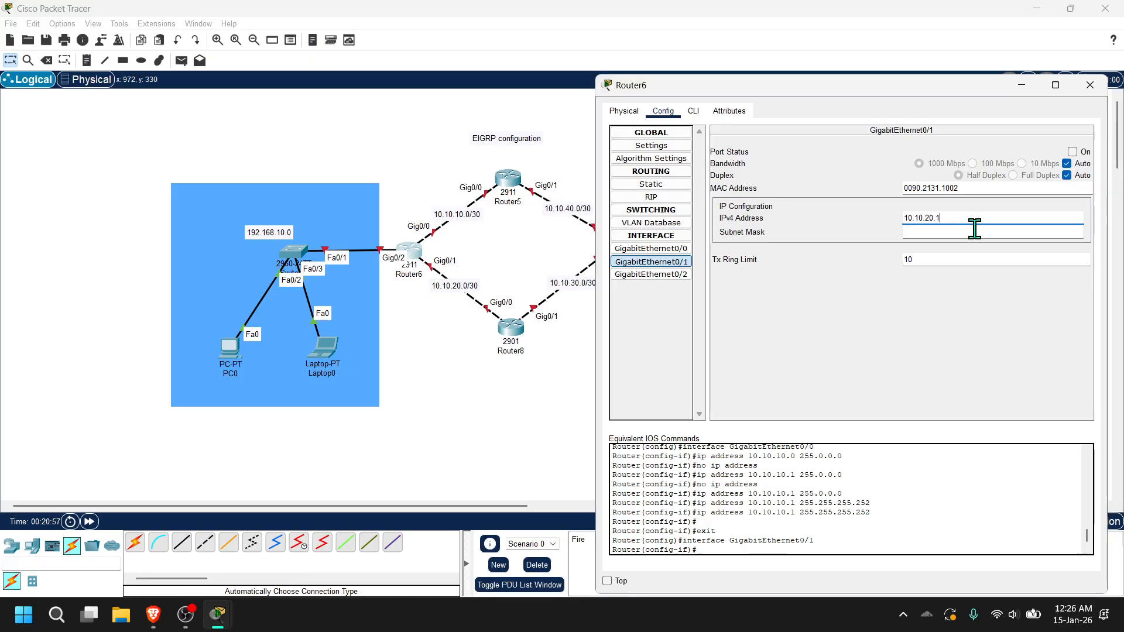
left_click(974, 230)
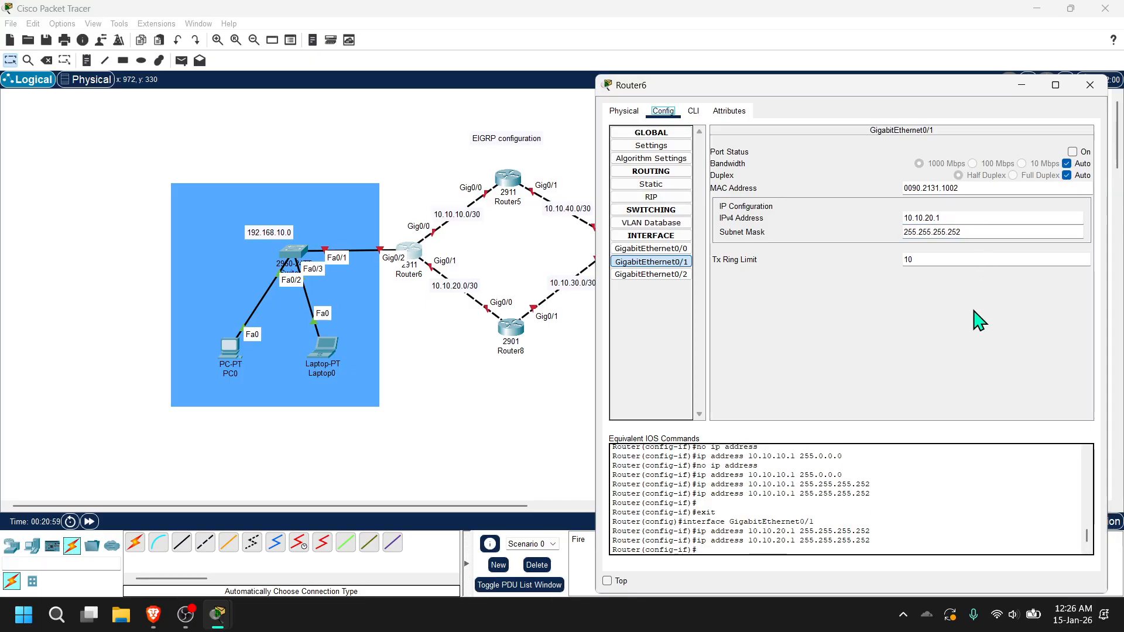
key("Tab")
Assign Router6's GigabitEthernet0/2 the address 192.168.10.1 with subnet mask 255.255.255.0
left_click(665, 278)
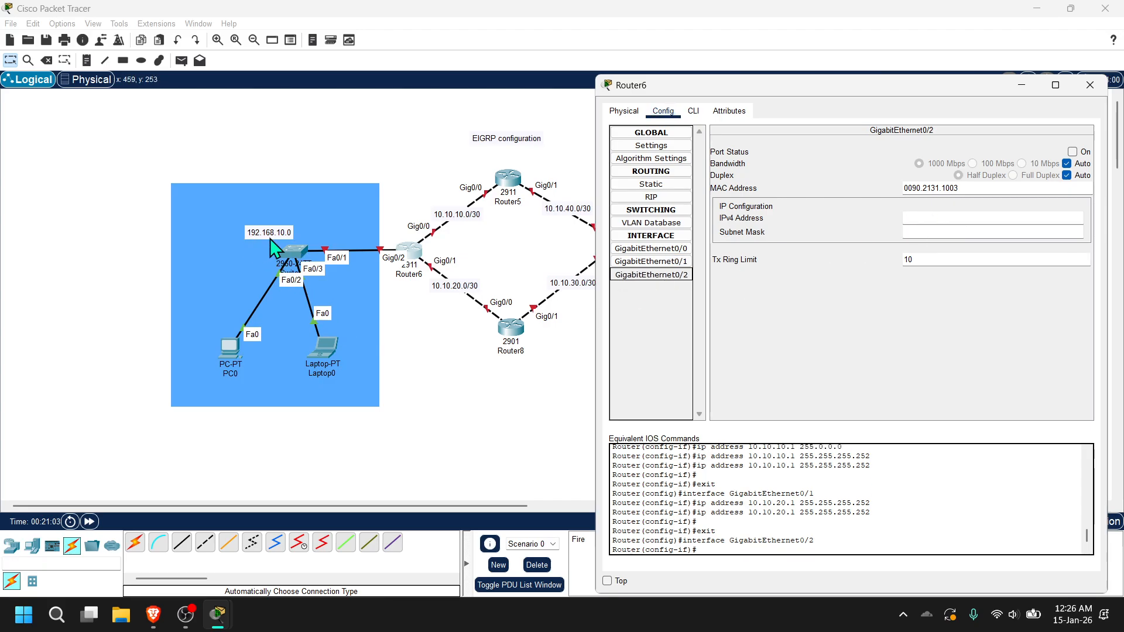
left_click(907, 220)
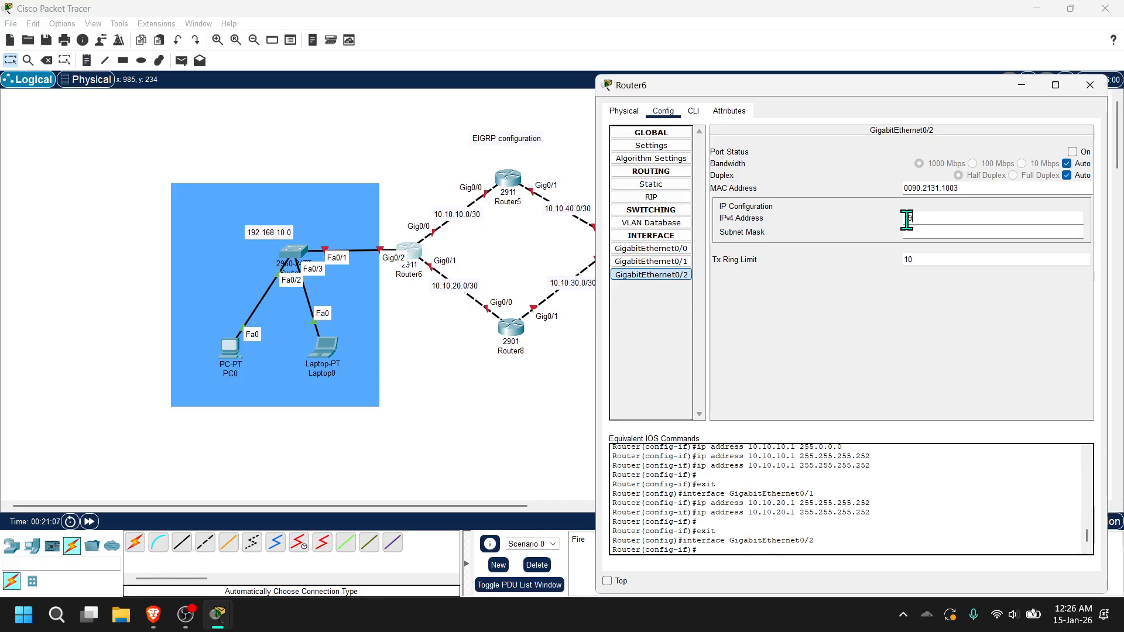
type("192.168.10.1")
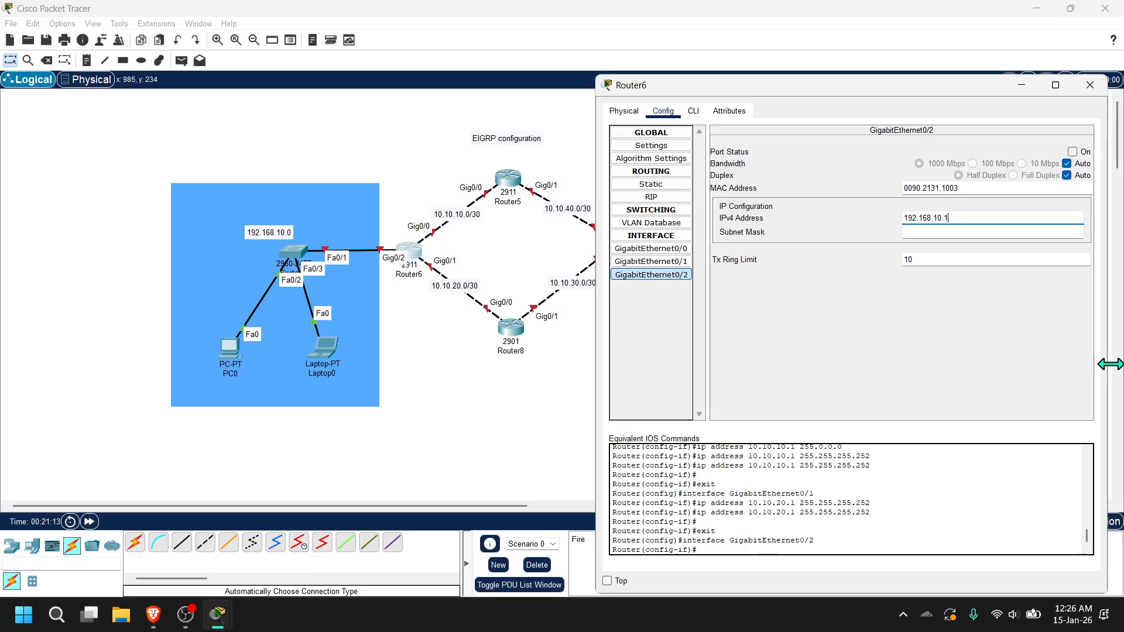
left_click(1021, 230)
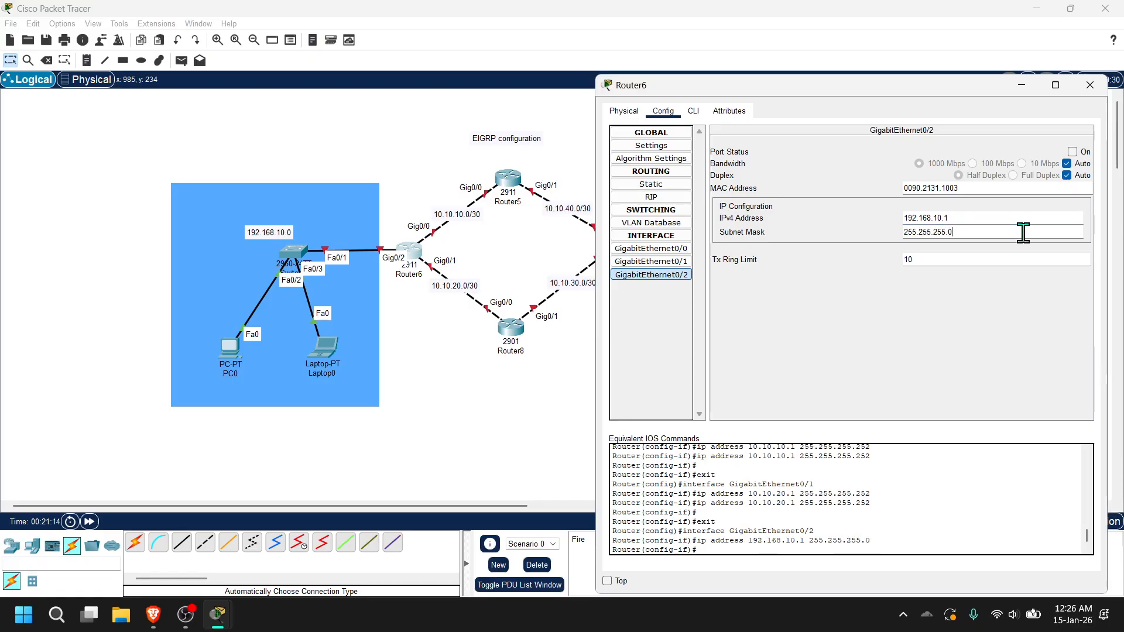
Turn on Router6's GigabitEthernet0/2, 0/1 and 0/0 ports and close its configuration
left_click(1084, 153)
left_click(651, 262)
left_click(1078, 153)
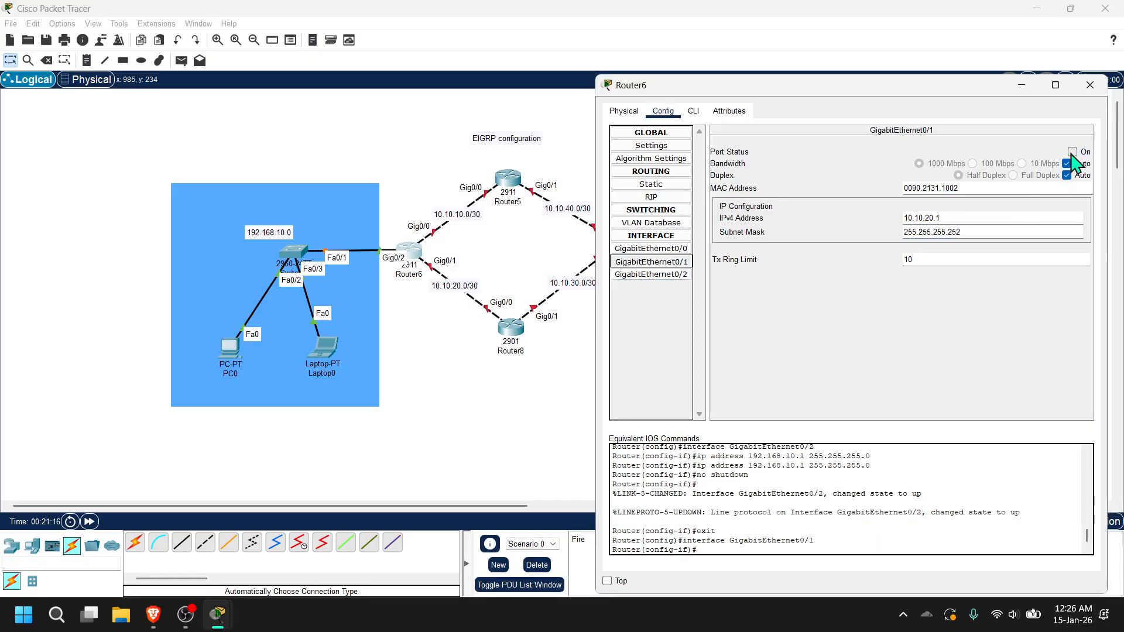
left_click(685, 249)
left_click(1073, 152)
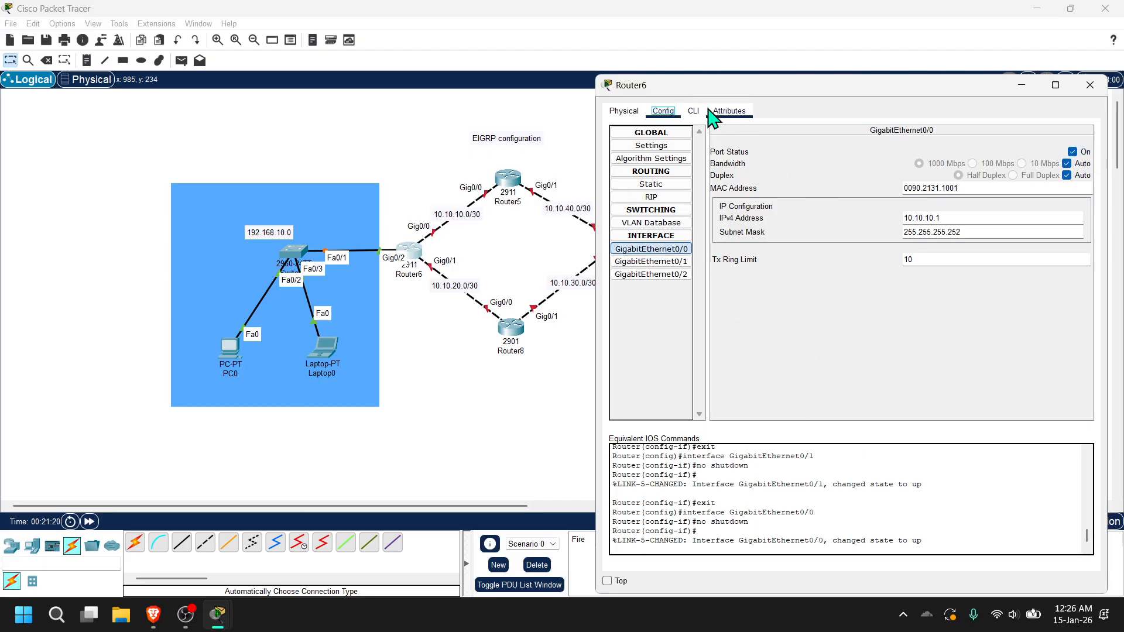
left_click(1090, 85)
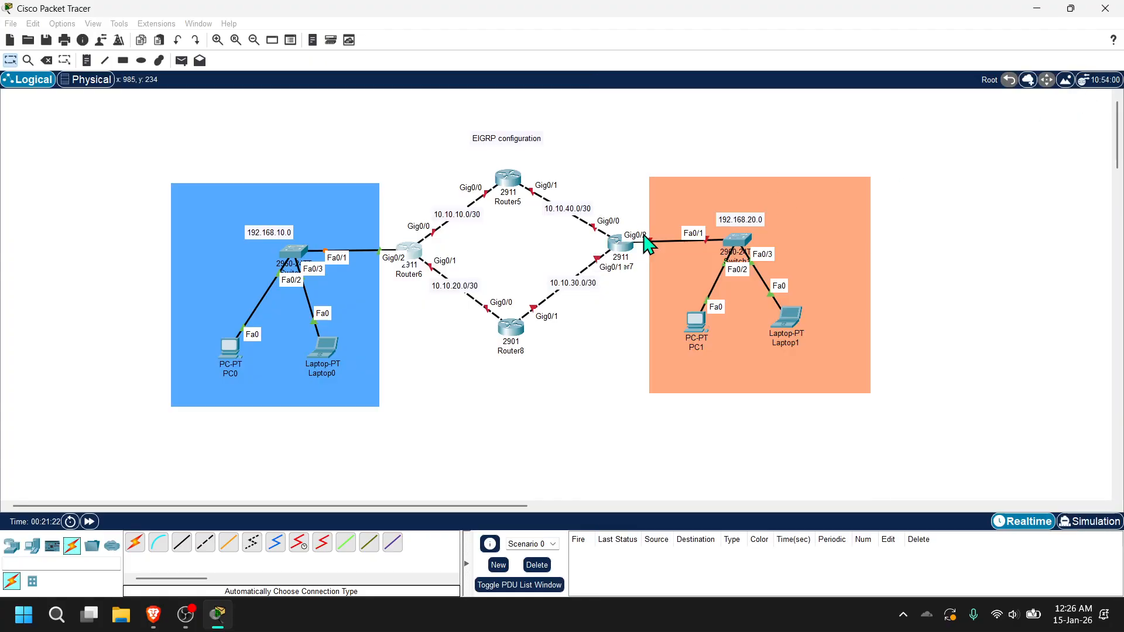
Assign Router8's GigabitEthernet0/0 the address 10.10.20.2 with subnet mask 255.255.255.252, keeping its window clear of the central topology
left_click(512, 331)
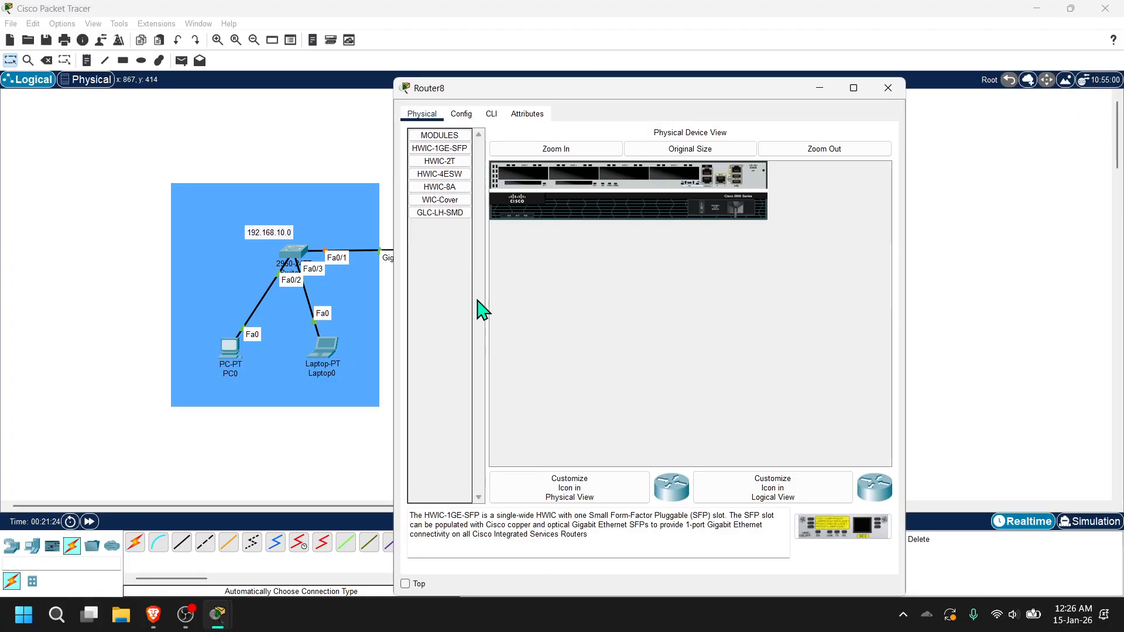
left_click(462, 114)
left_click_drag(468, 87, 724, 78)
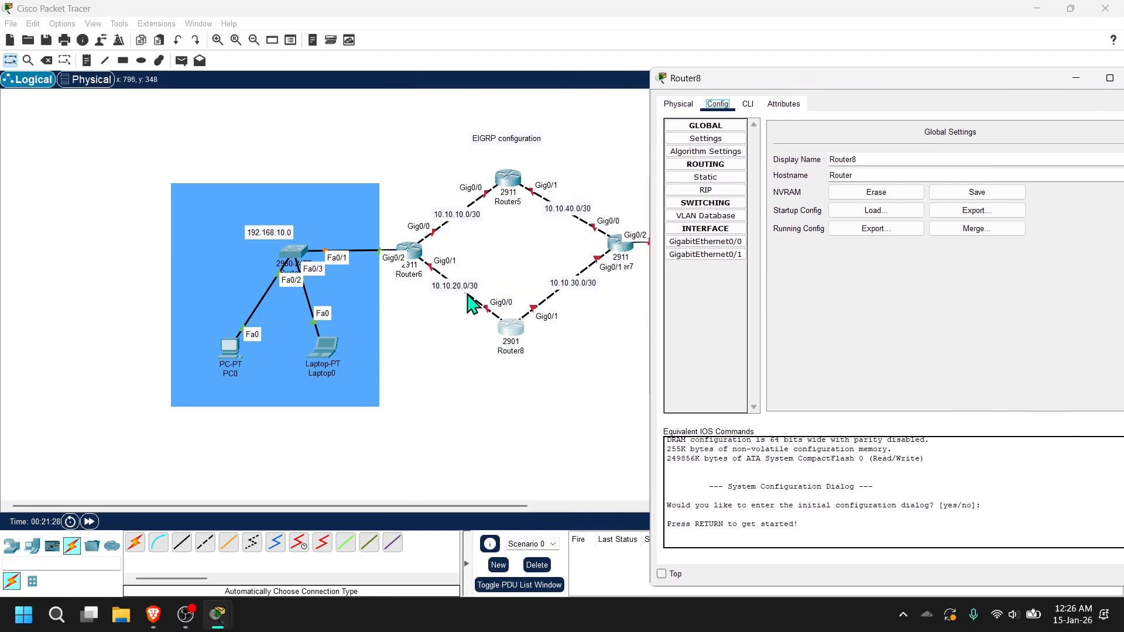
left_click(704, 245)
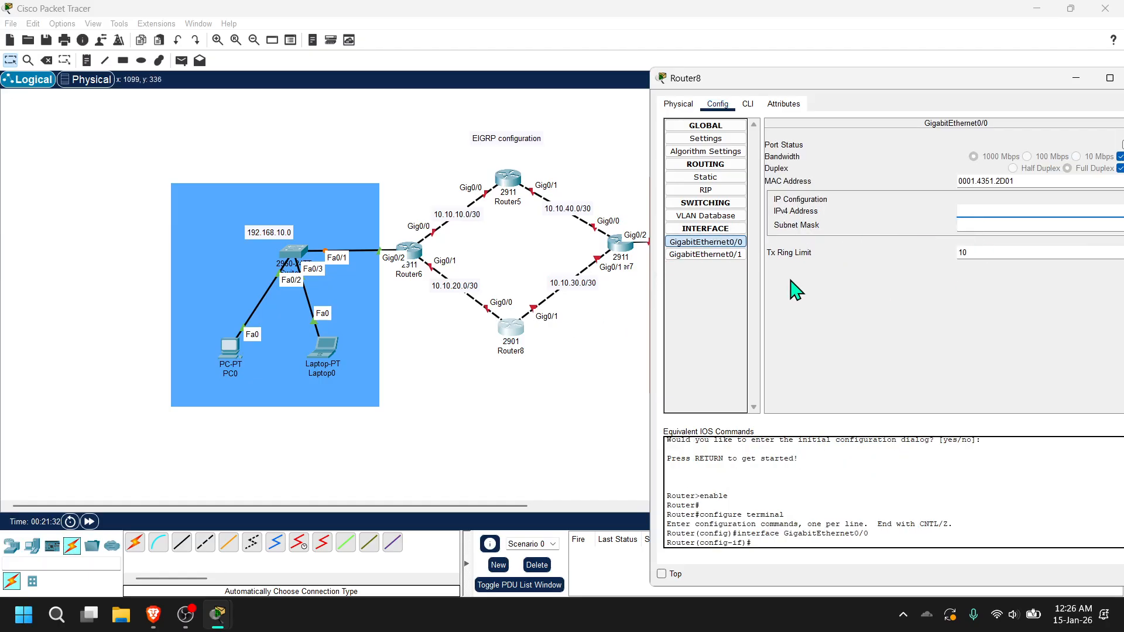
left_click(725, 259)
left_click(730, 244)
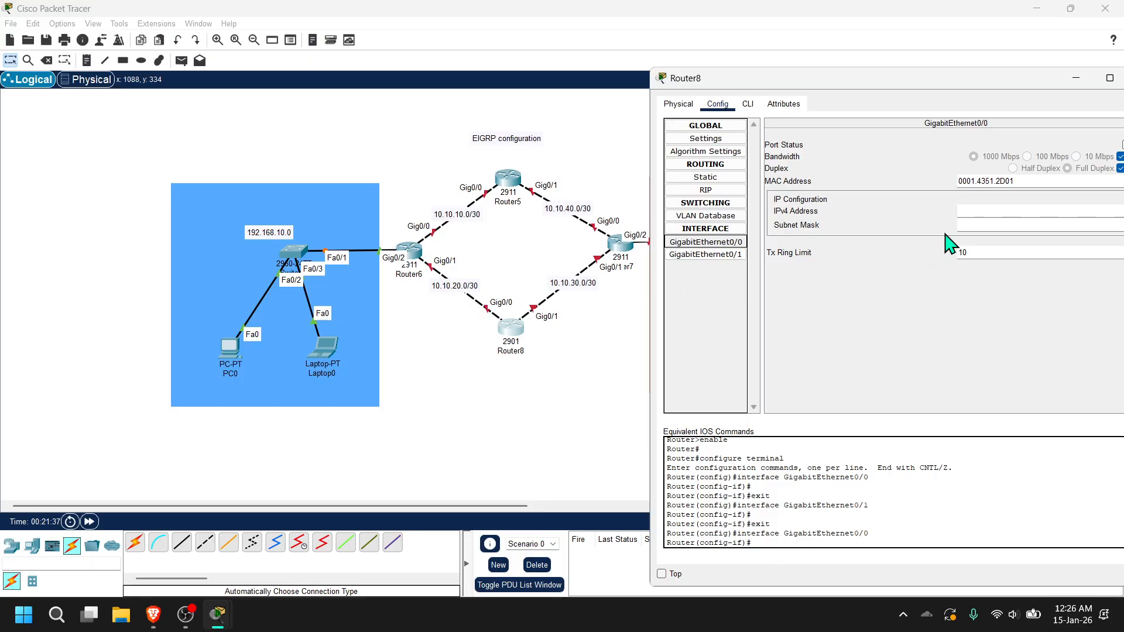
left_click(975, 212)
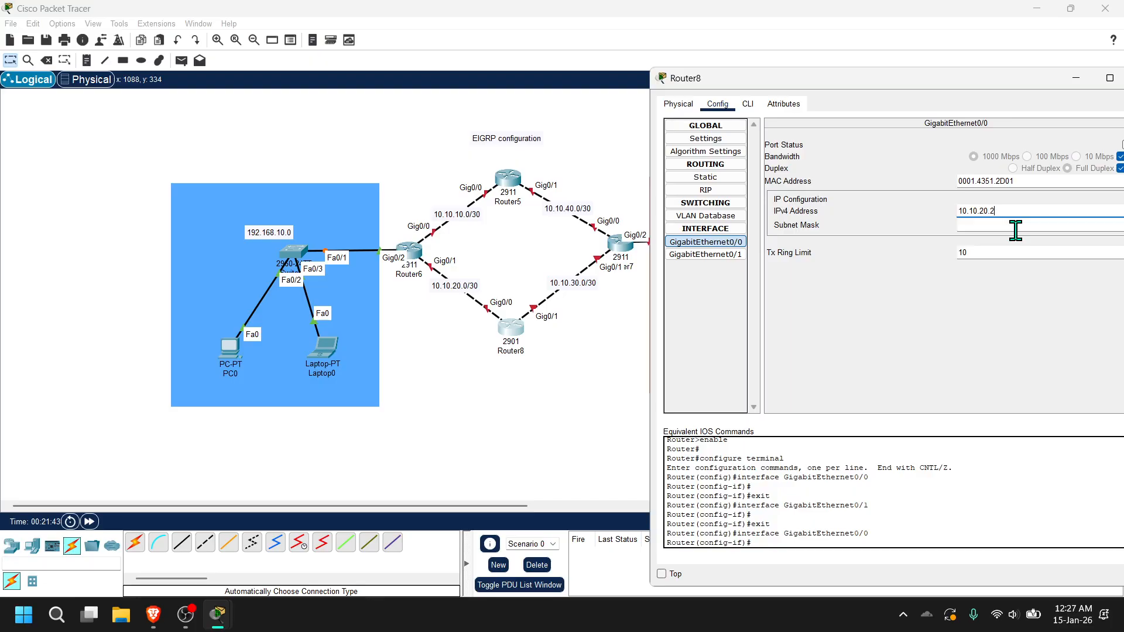
type("10.10.20.2")
left_click(1015, 226)
type("255.255.255.252")
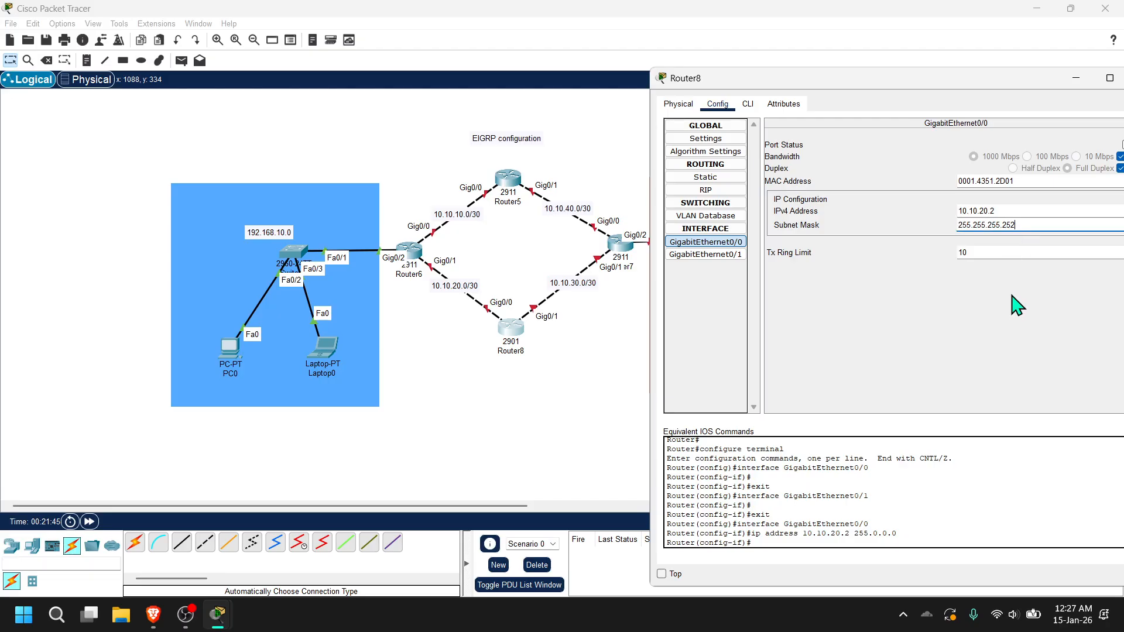
Assign Router8's GigabitEthernet0/1 the address 10.10.30.1 with subnet mask 255.255.255.252
key("Return")
left_click(706, 256)
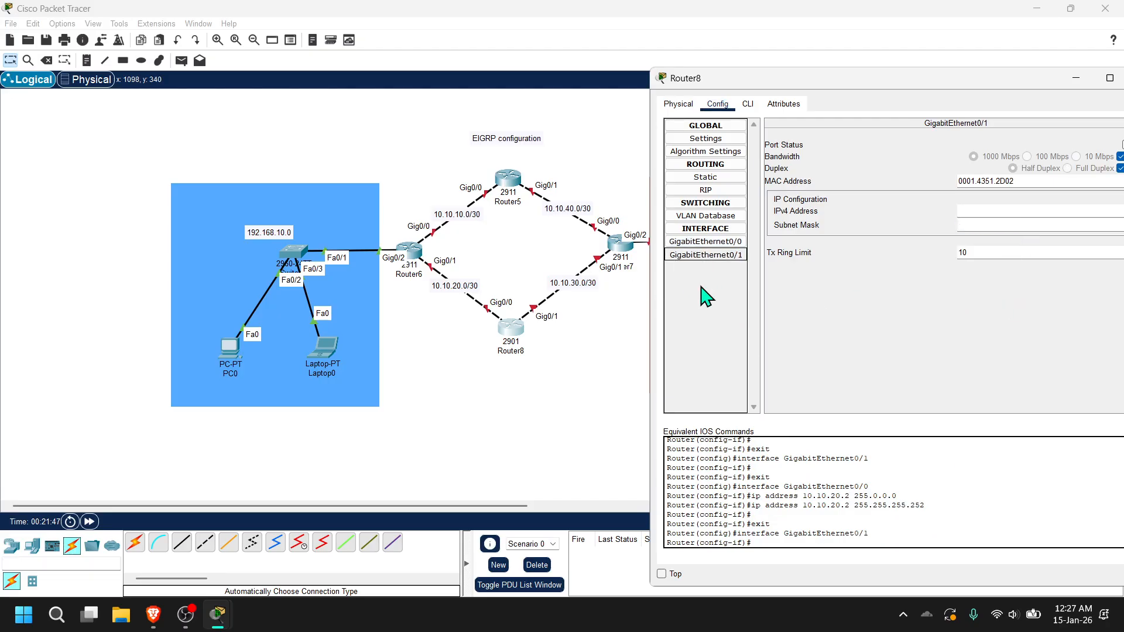
left_click(972, 214)
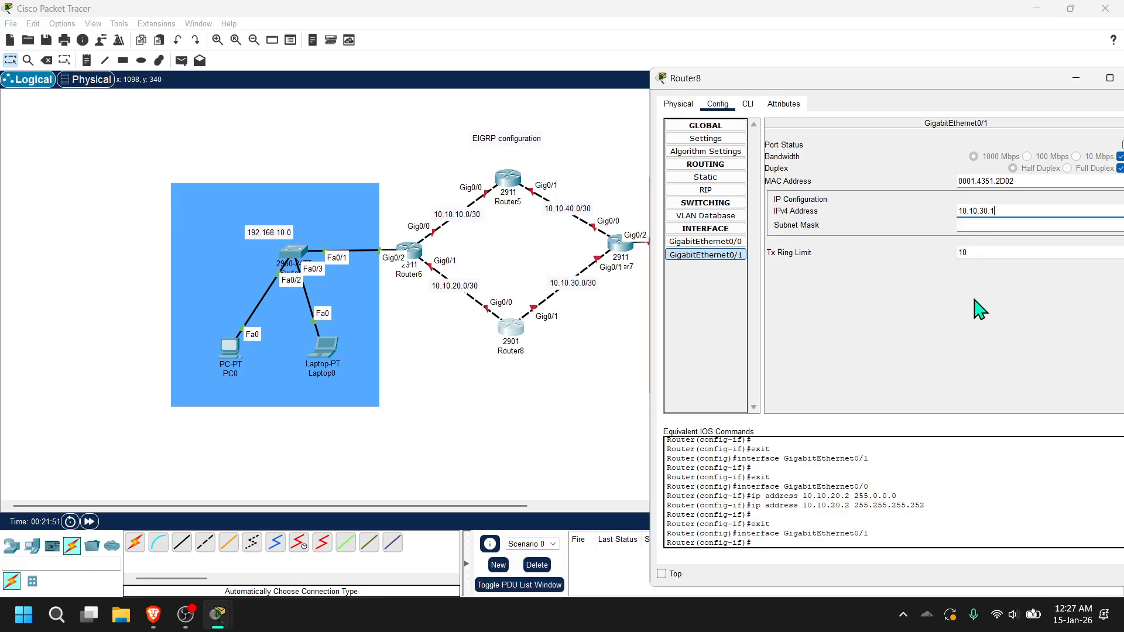
left_click(1036, 227)
left_click(950, 399)
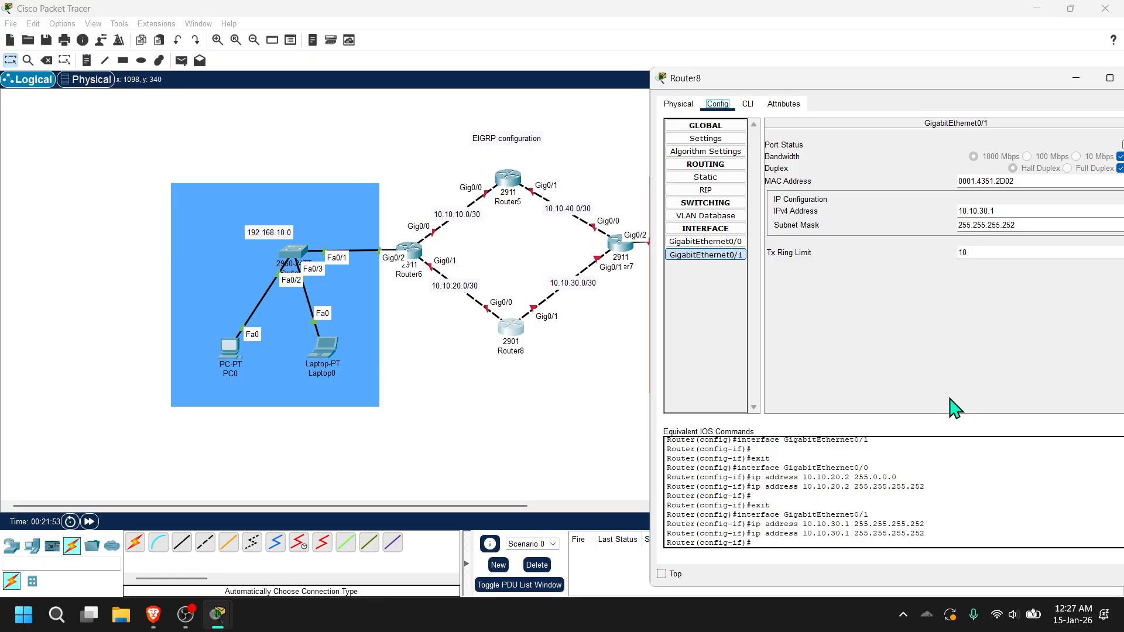
Turn on Router8's GigabitEthernet0/1 and 0/0 ports and close its configuration
left_click_drag(885, 85, 807, 84)
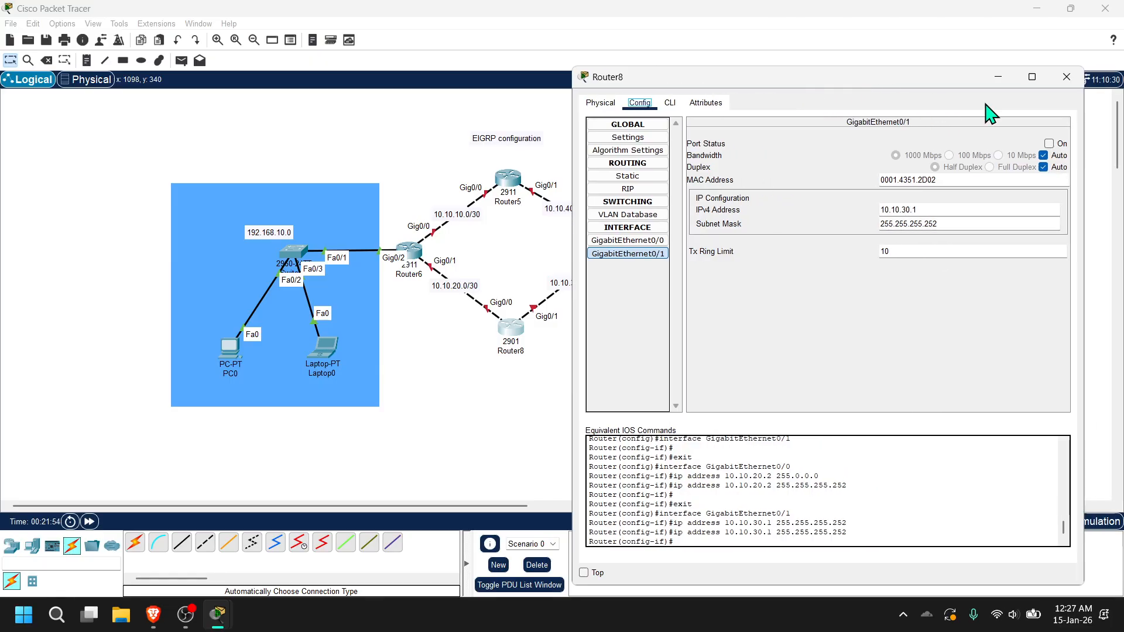
left_click(1048, 144)
left_click(655, 240)
left_click(1049, 144)
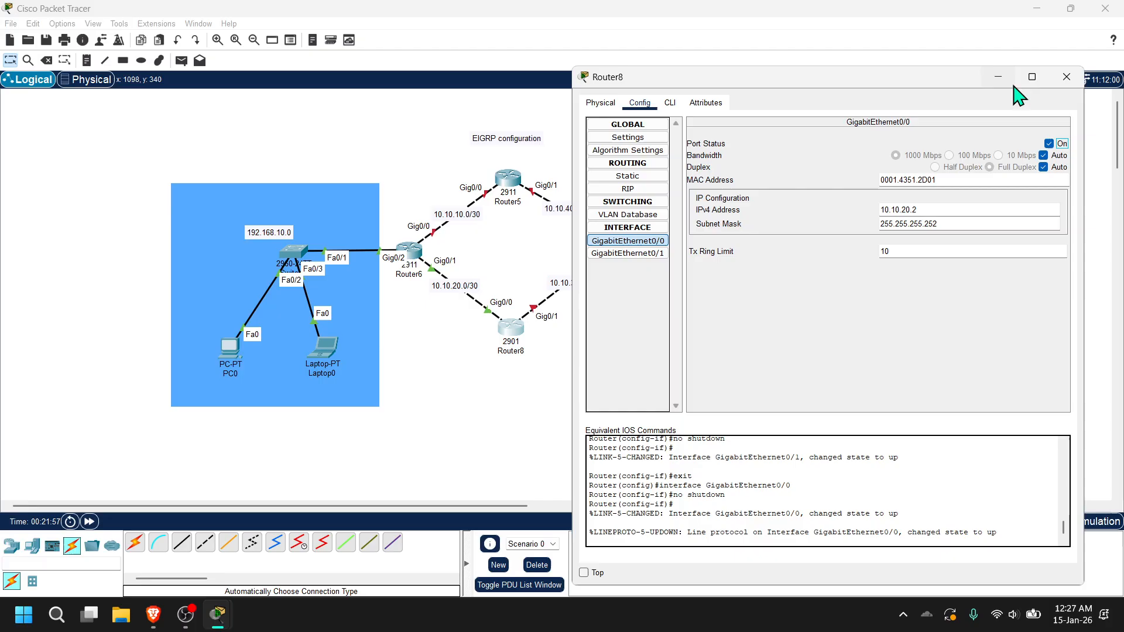
left_click(1066, 77)
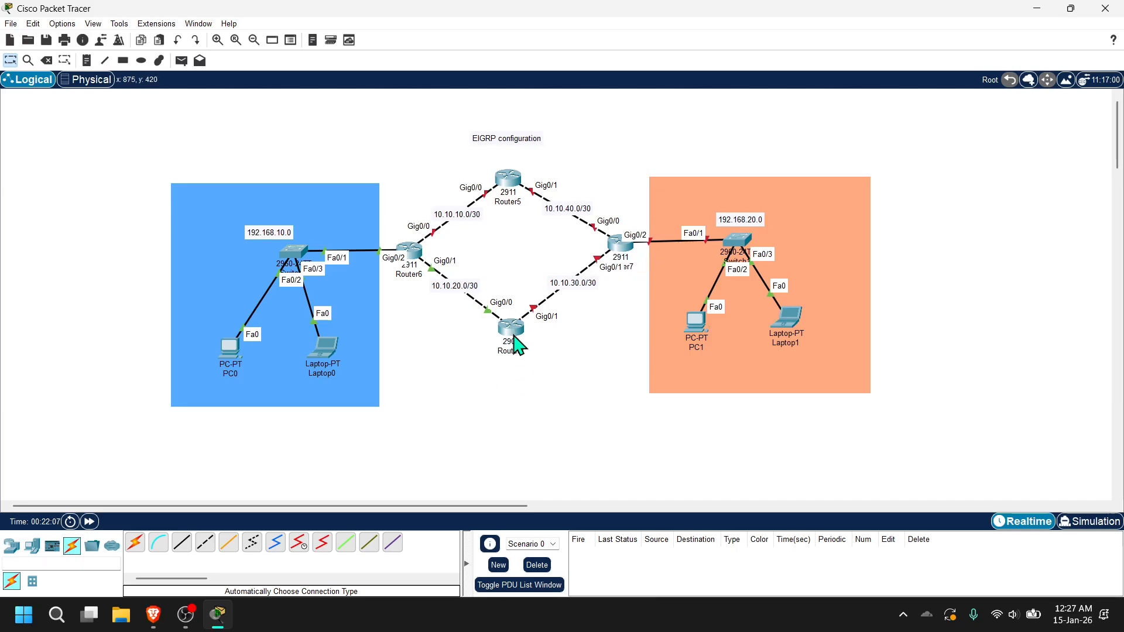
Open Router7's GigabitEthernet0/0 settings and place the window so that Router7 and the 192.168.20.0 network stay uncovered
left_click(622, 244)
left_click_drag(685, 127, 909, 77)
left_click(685, 103)
left_click(703, 240)
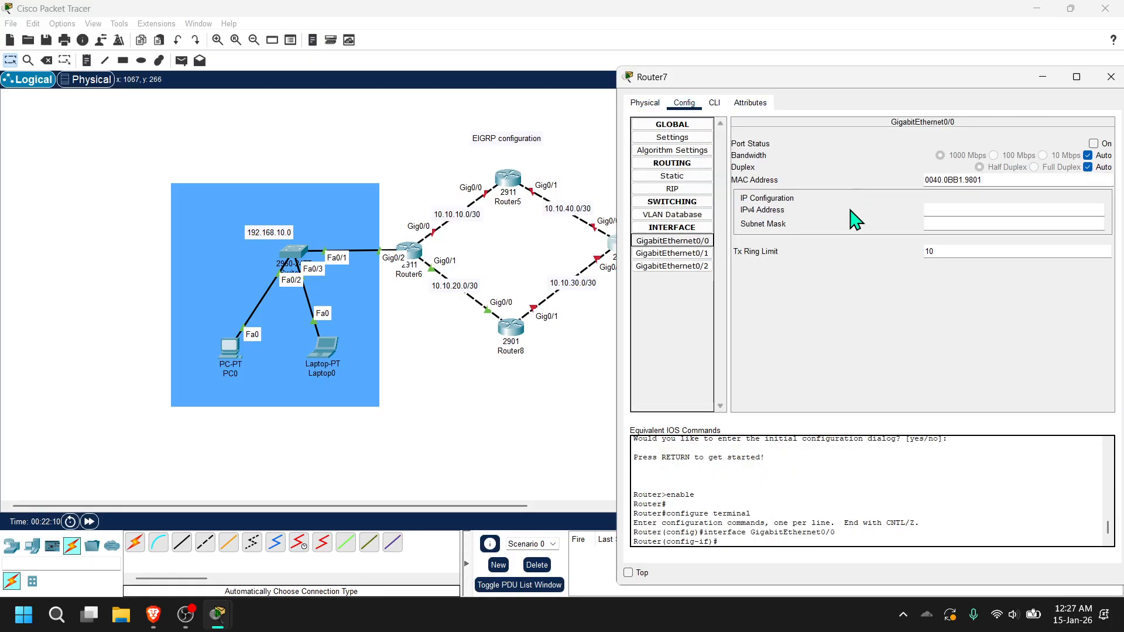
left_click(1002, 210)
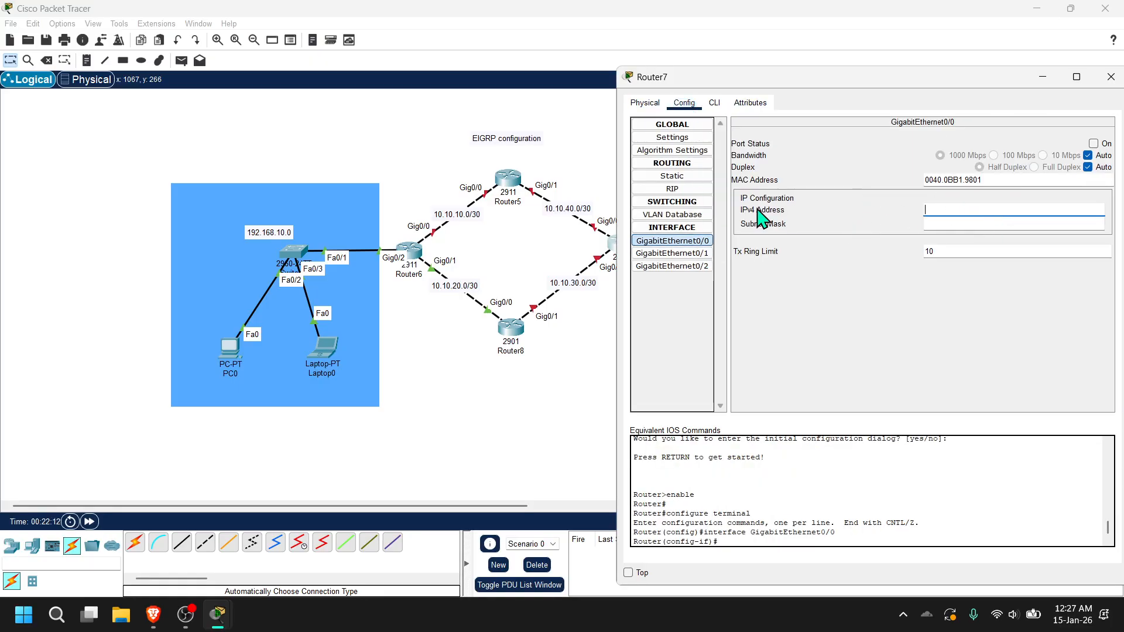
left_click(780, 65)
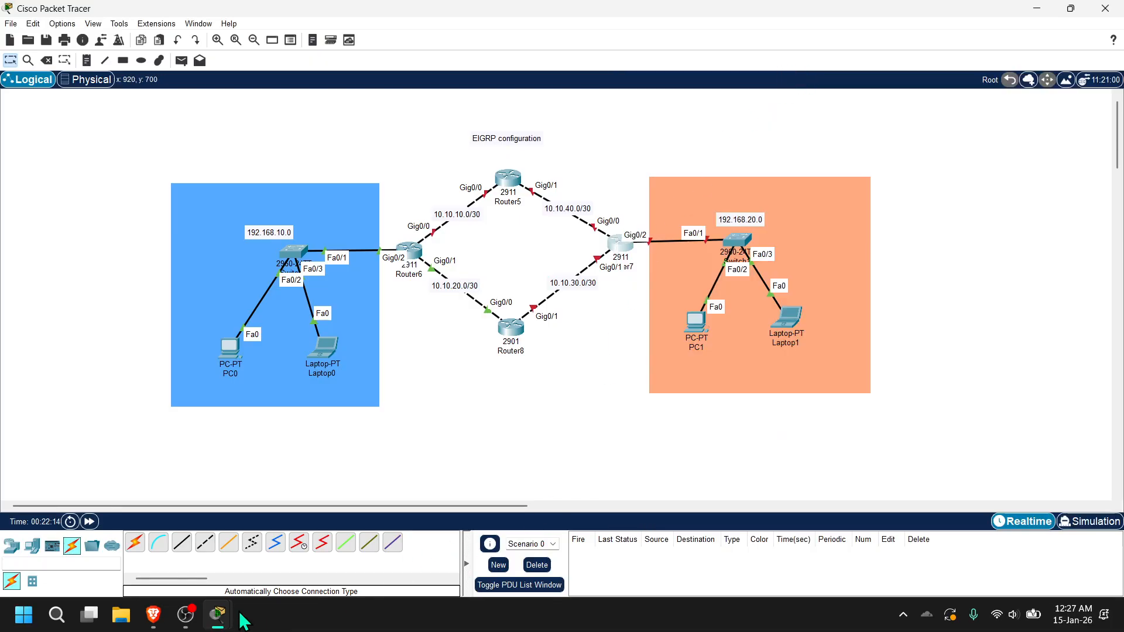
left_click(219, 614)
left_click(297, 562)
left_click(920, 56)
left_click(220, 615)
left_click(301, 539)
left_click_drag(874, 81, 300, 82)
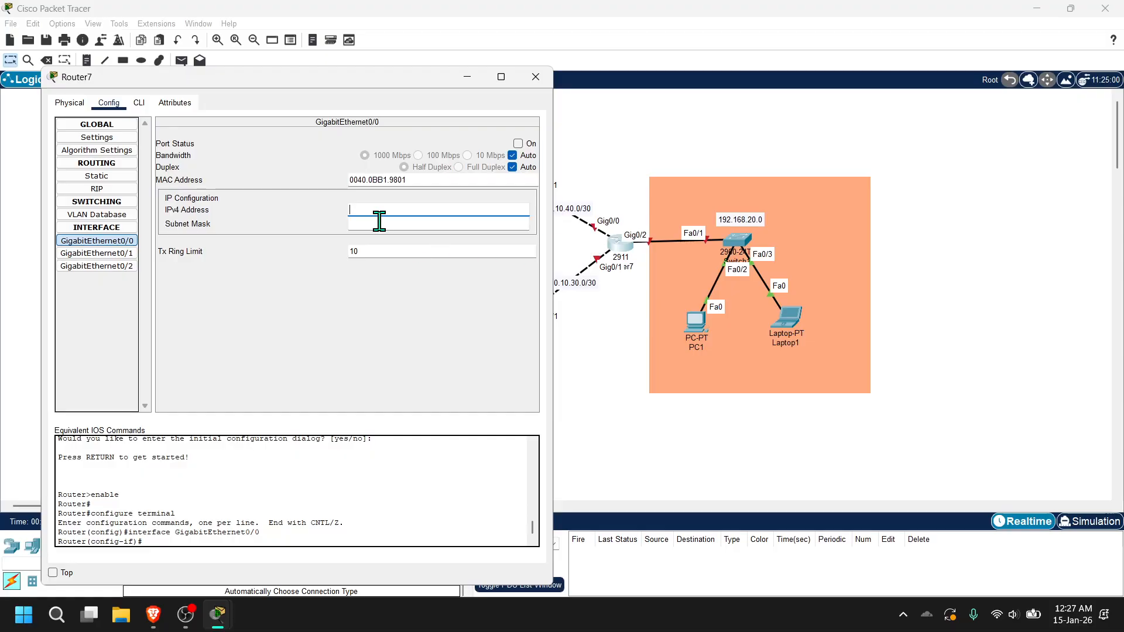
Assign Router7's GigabitEthernet0/0 the address 10.10.40.1 with subnet mask 255.255.255.252 and turn the port on
left_click(418, 219)
key("ctrl+a")
type("255.255.255.252")
left_click(426, 315)
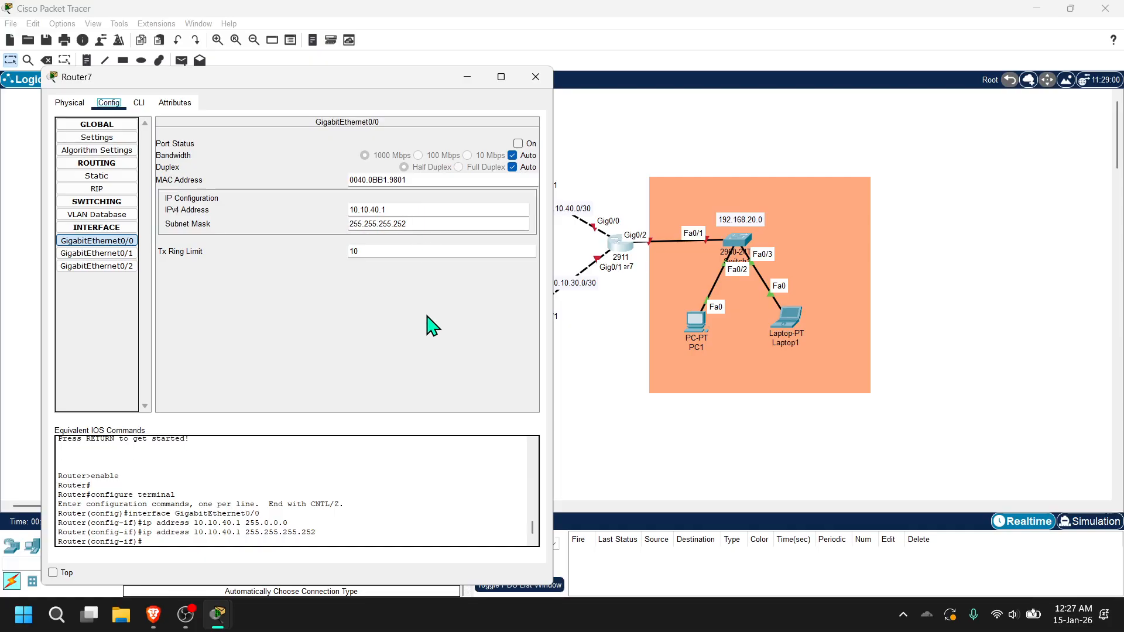
left_click(518, 144)
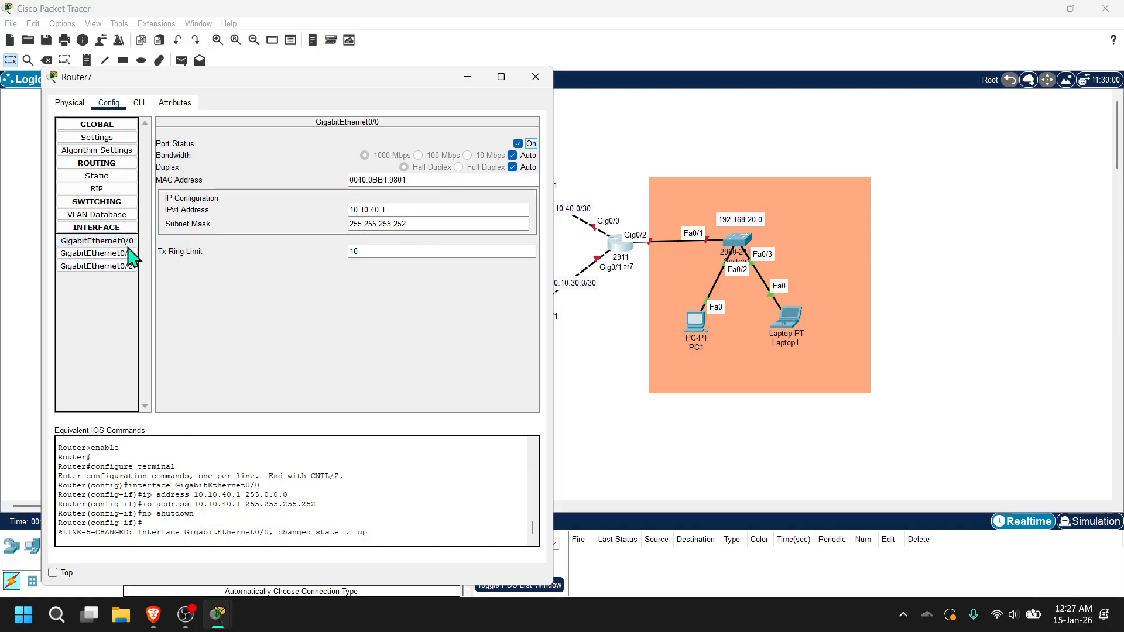
Assign Router7's GigabitEthernet0/1 the address 10.10.30.2 with subnet mask 255.255.255.252 and turn the port on
left_click(117, 253)
left_click(368, 210)
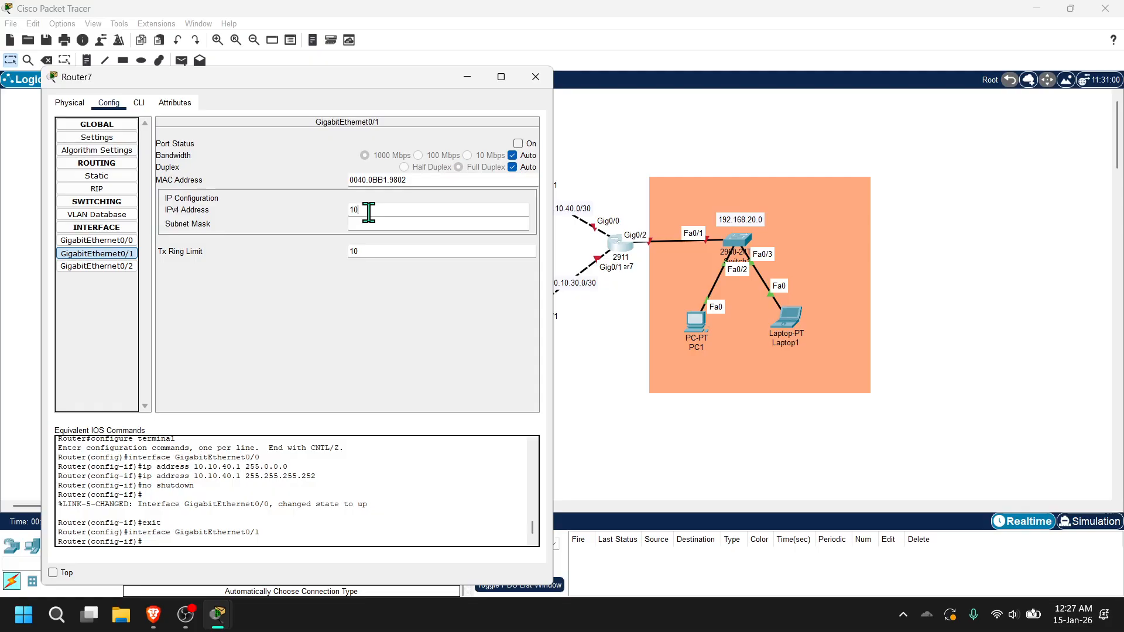
type("10.10.30.2")
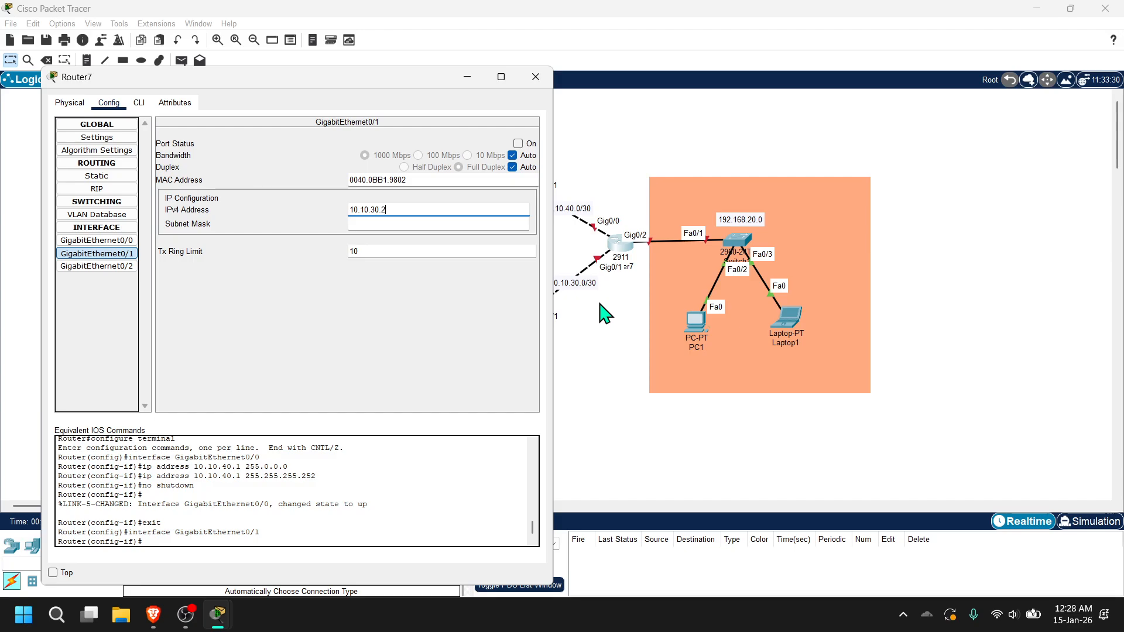
key("Return")
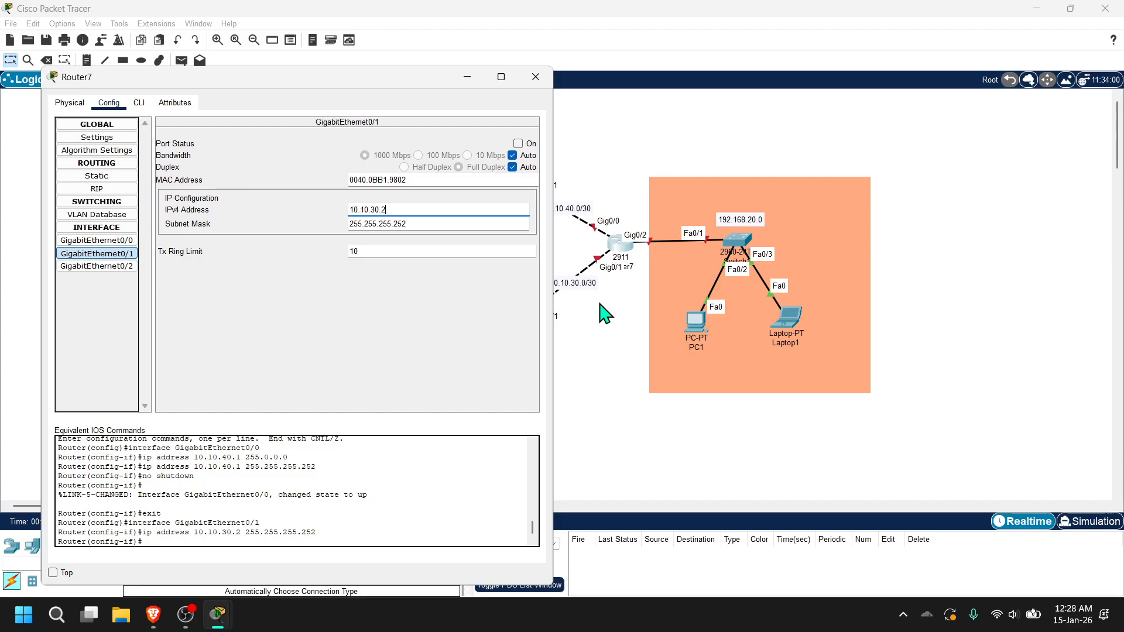
key("Tab")
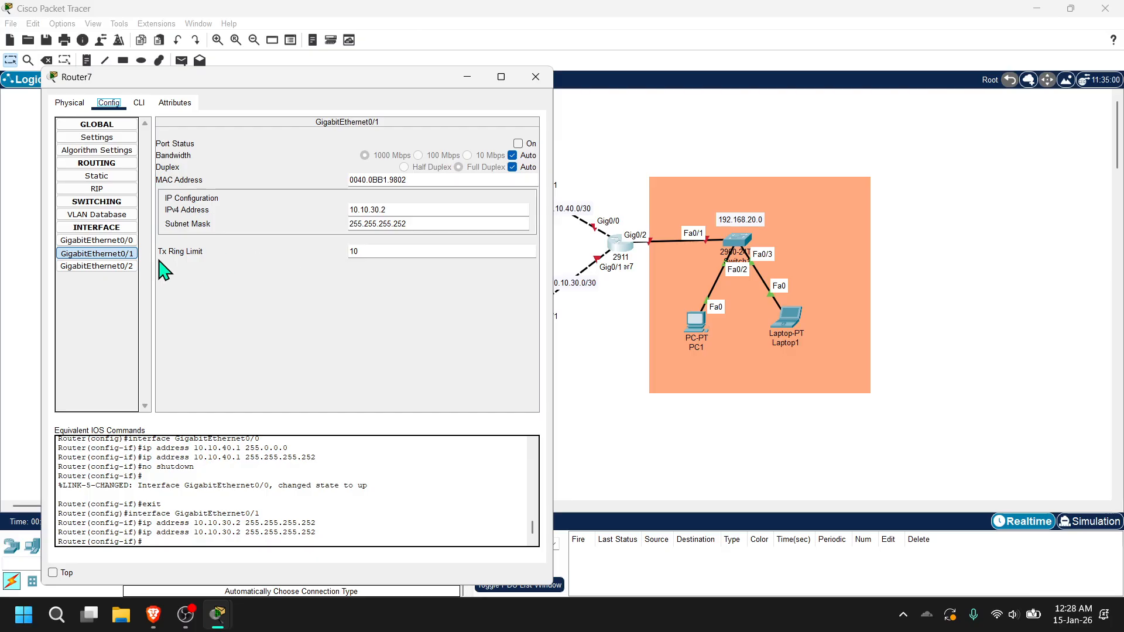
left_click(64, 267)
left_click(96, 253)
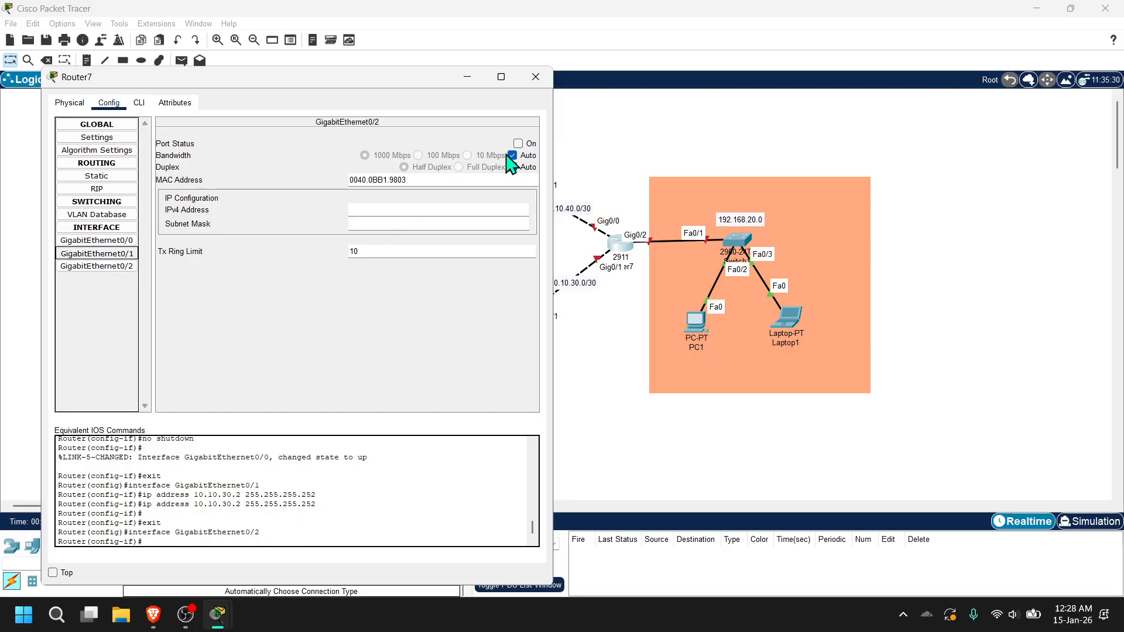
left_click(518, 143)
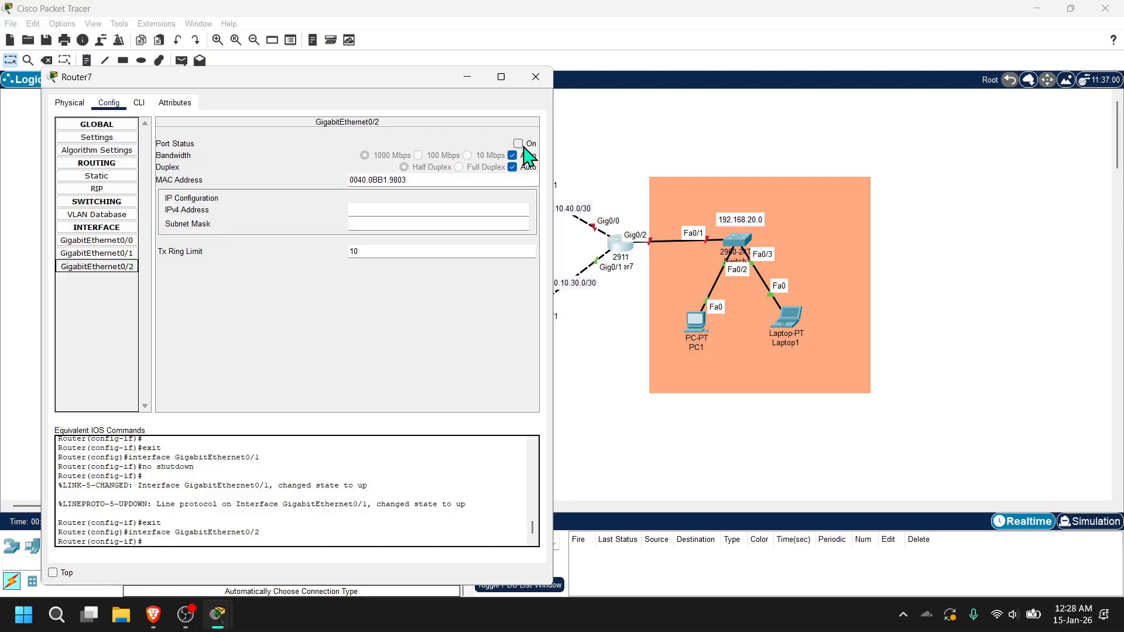
Turn on Router7's GigabitEthernet0/2 with address 192.168.20.1 and subnet mask 255.255.255.0, and close its configuration
left_click(518, 143)
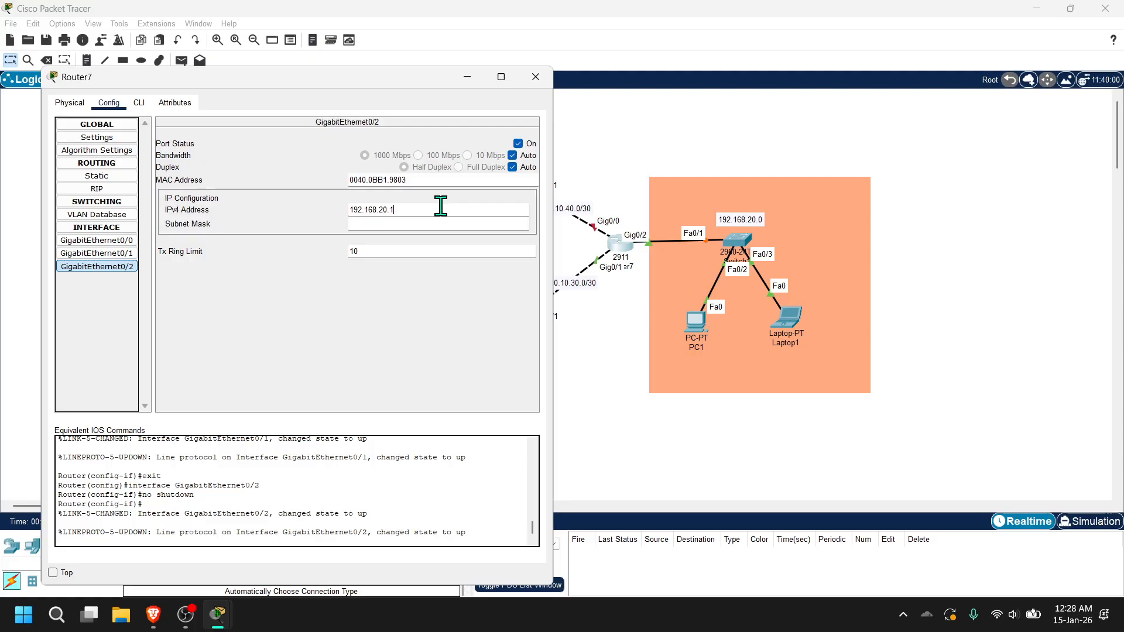
double_click(446, 223)
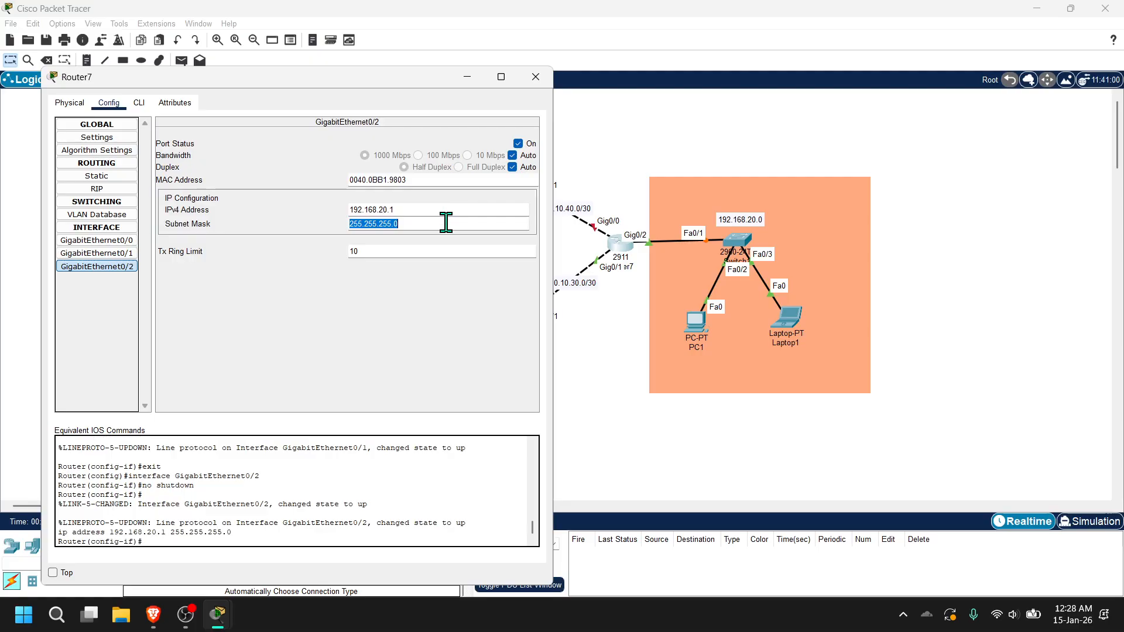
key("Tab")
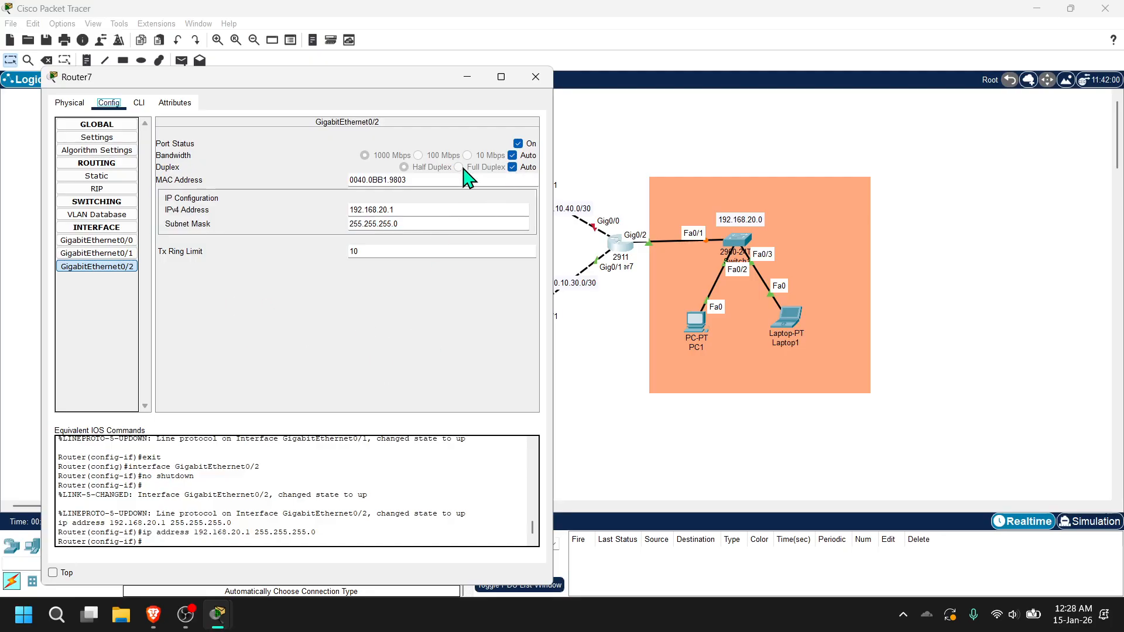
left_click(536, 82)
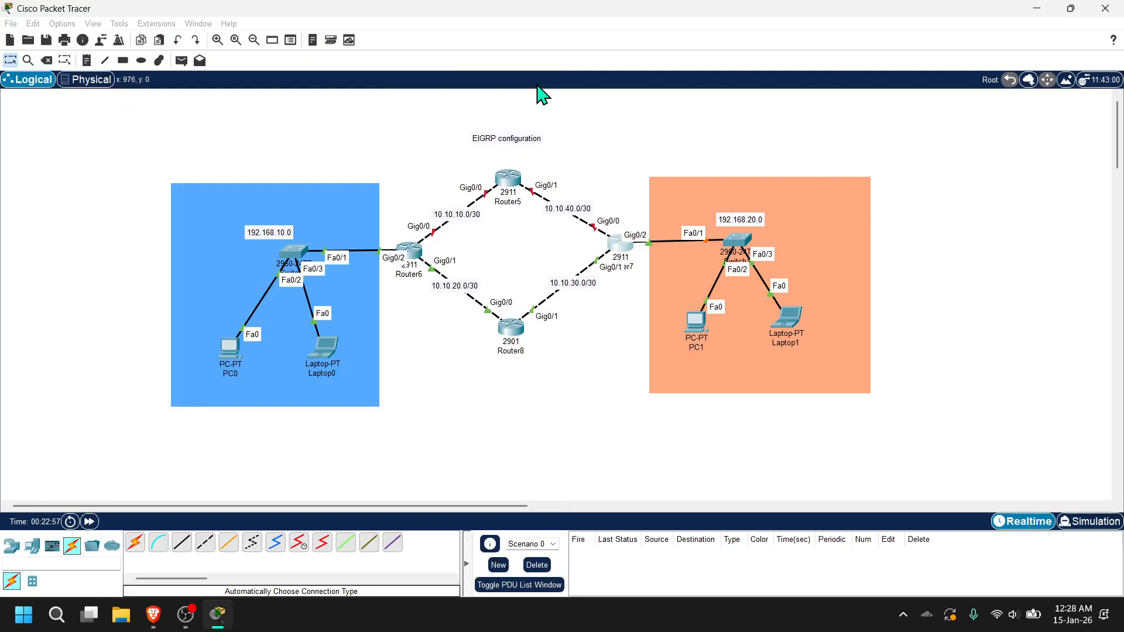
Turn on Router5's GigabitEthernet0/0 port with automatic bandwidth, keeping its window clear of the central topology
left_click(508, 178)
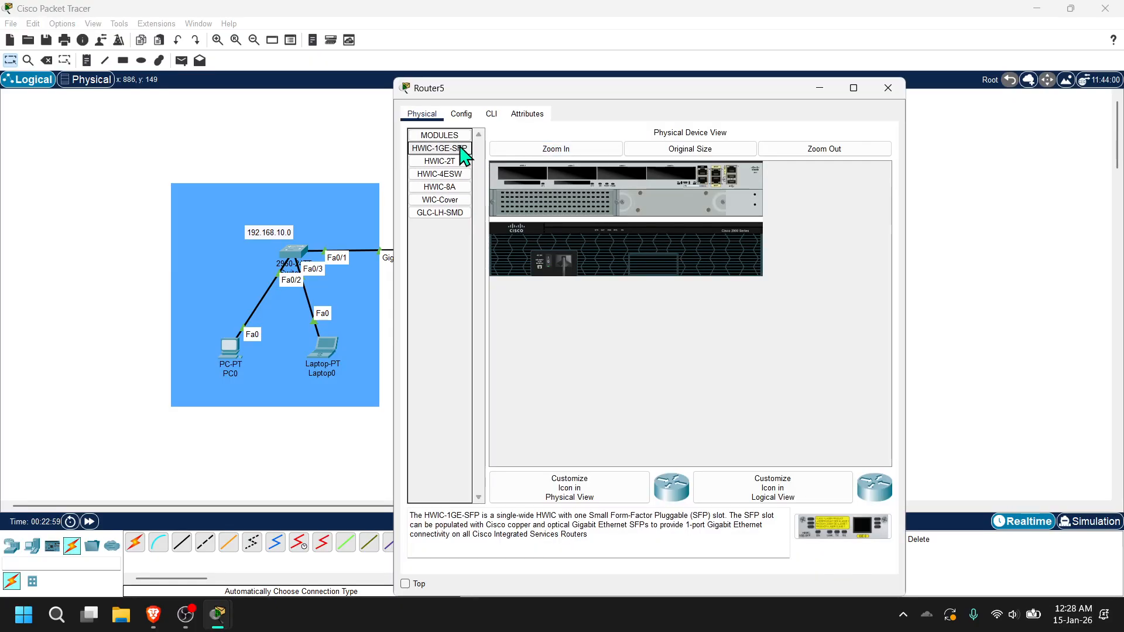
left_click(463, 115)
left_click(482, 252)
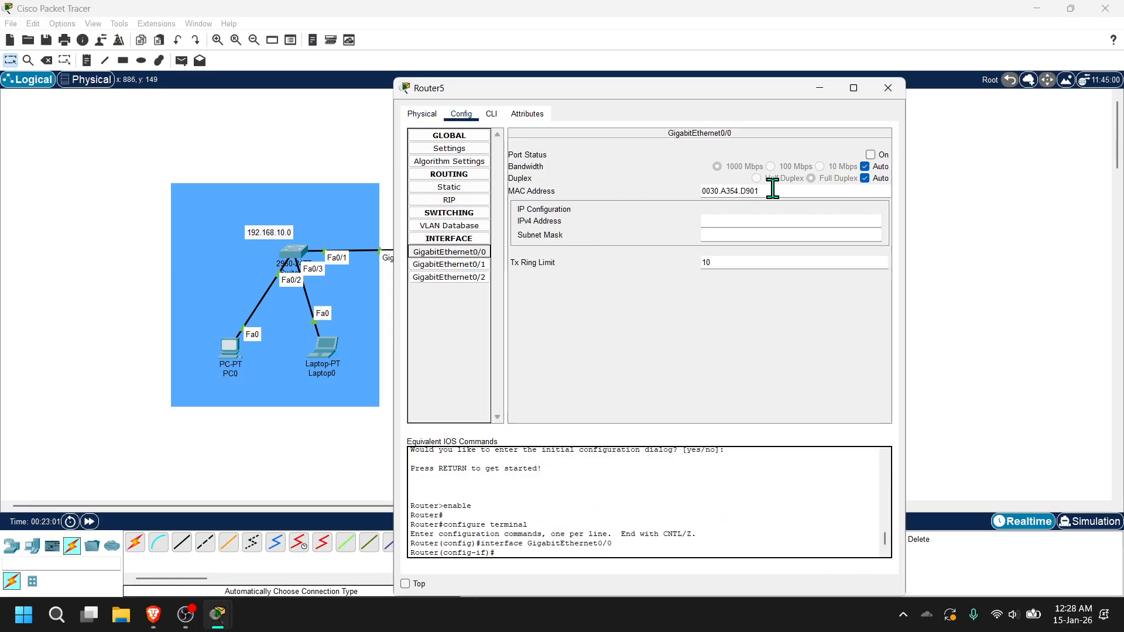
left_click(867, 154)
left_click(866, 167)
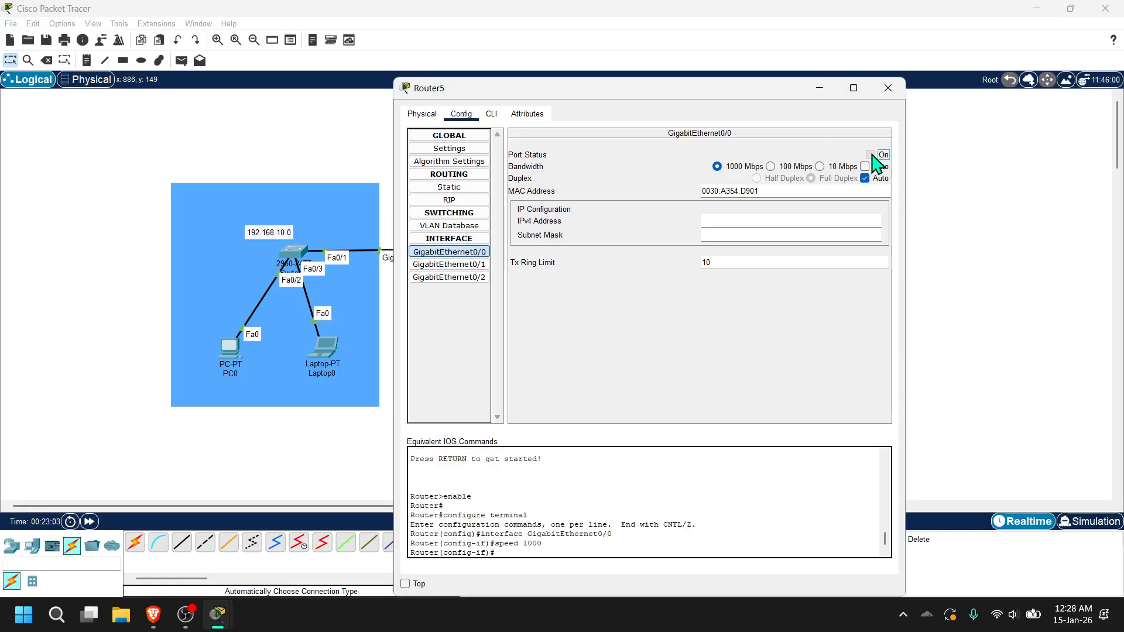
left_click(864, 166)
left_click_drag(754, 90, 1001, 80)
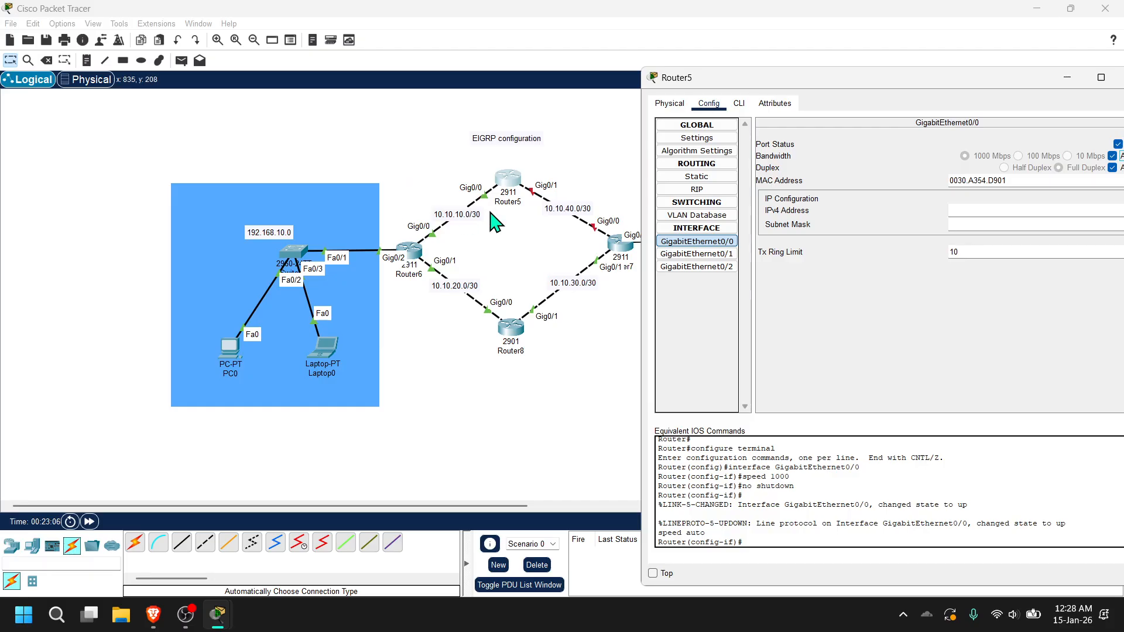
Assign Router5's GigabitEthernet0/0 the address 10.10.10.2 with subnet mask 255.255.255.252
left_click(991, 216)
key("Return")
left_click_drag(1023, 226, 910, 232)
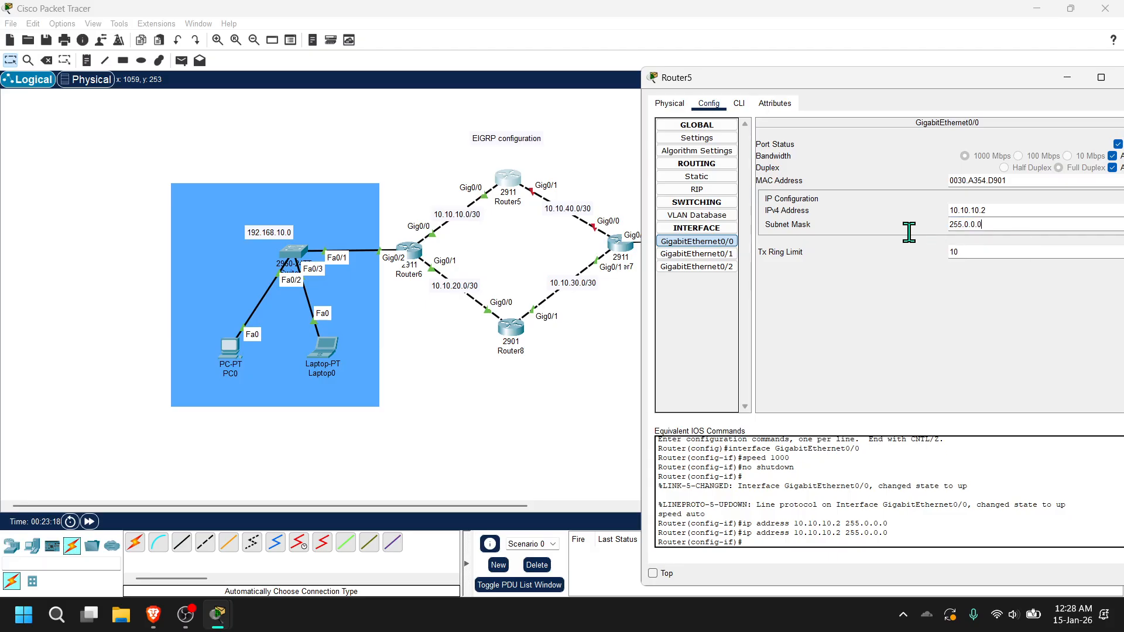
left_click_drag(994, 229, 923, 223)
type("255.255.255.252")
key("Return")
Turn on Router5's GigabitEthernet0/1 port and assign it the address 10.10.40.2 with subnet mask 255.255.255.252
left_click(697, 253)
left_click(1117, 144)
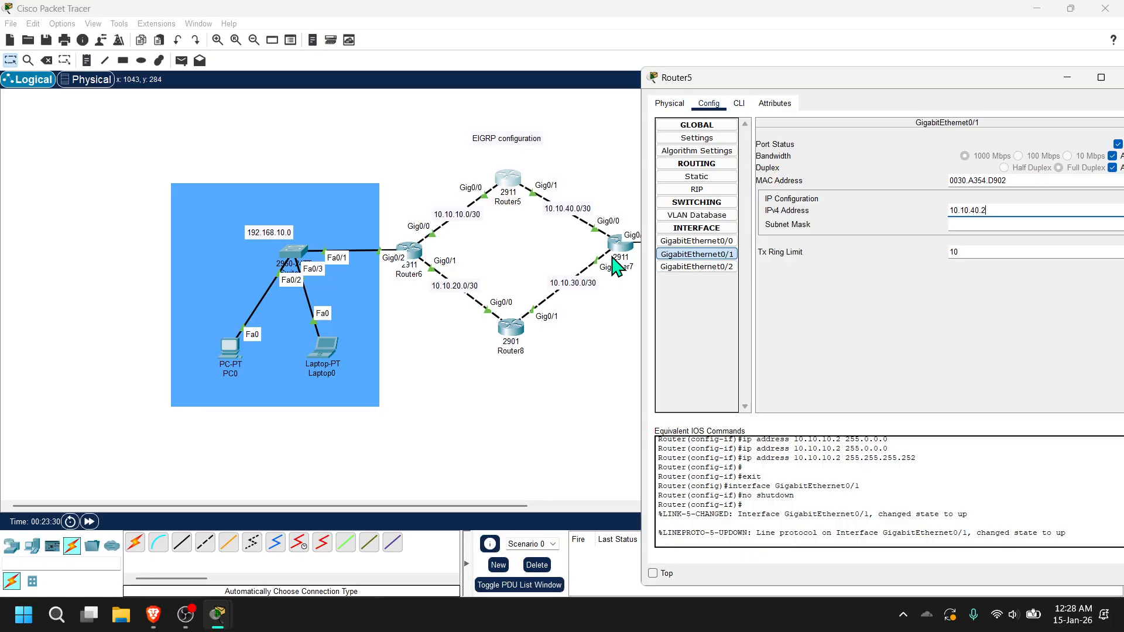
left_click(1013, 224)
left_click(985, 289)
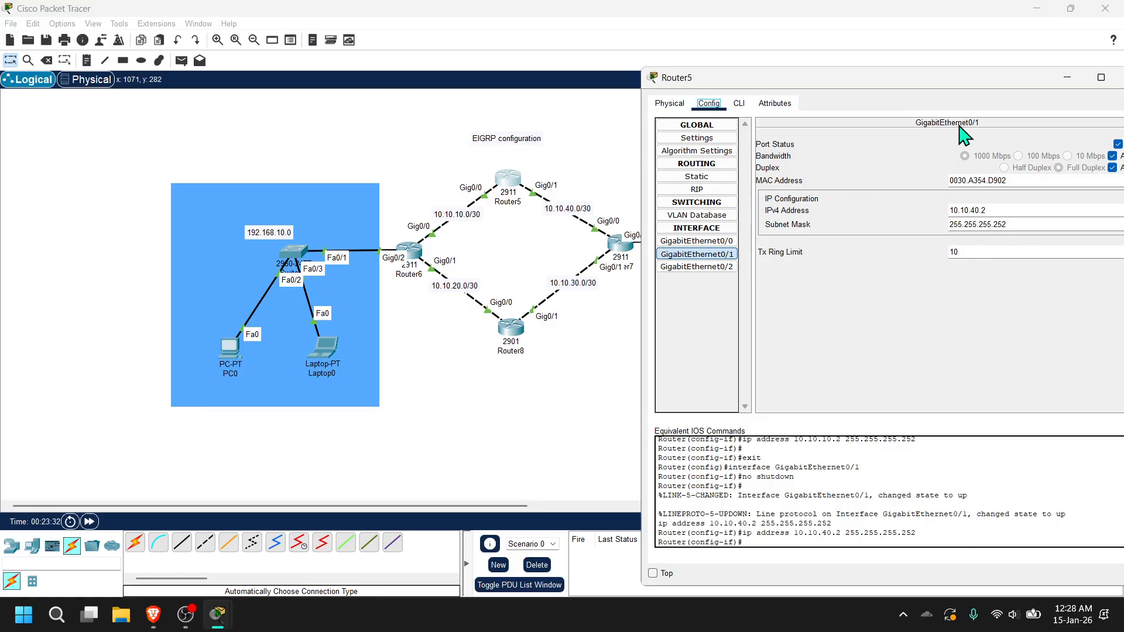
Check the IP address on Router7's GigabitEthernet0/0, which links to Router5, and close Router7's configuration
left_click_drag(813, 79, 248, 55)
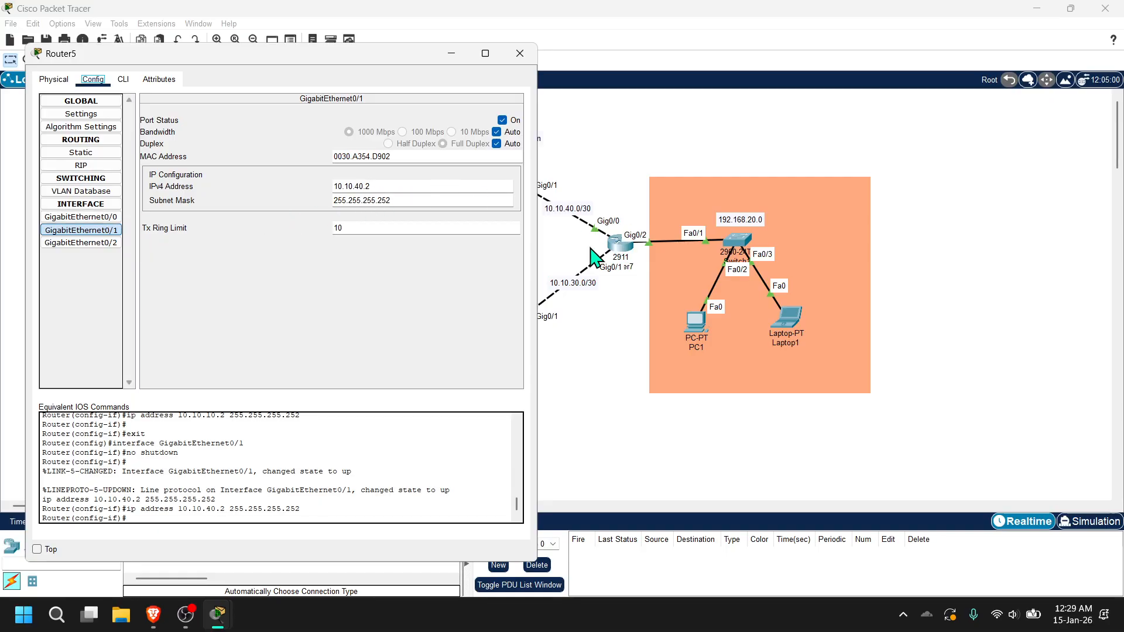
left_click(618, 256)
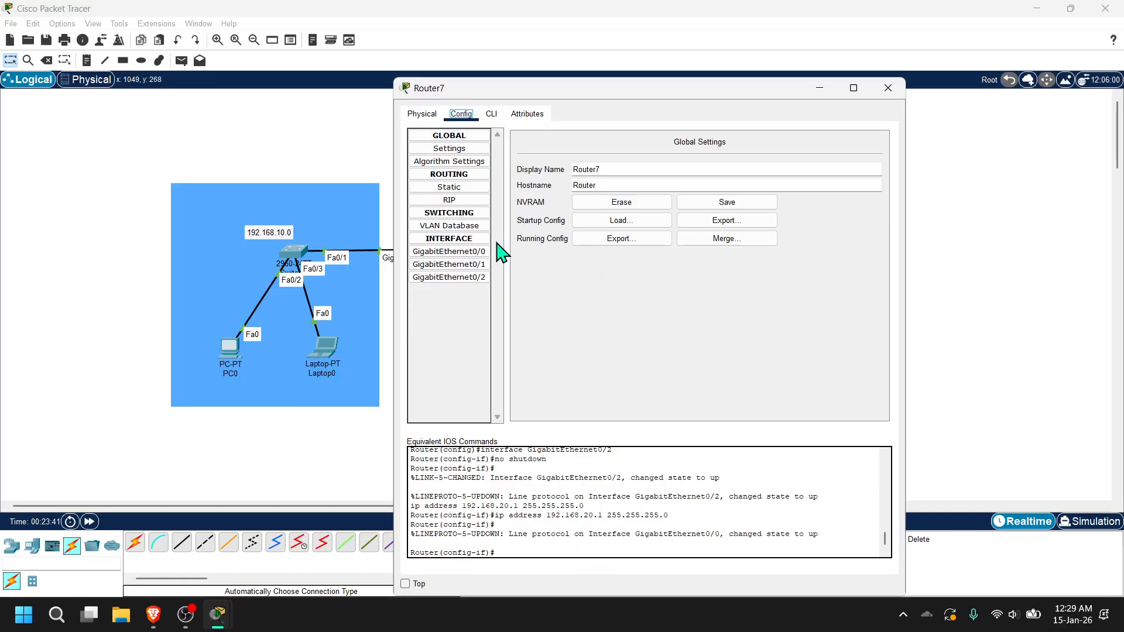
left_click(483, 264)
left_click(456, 251)
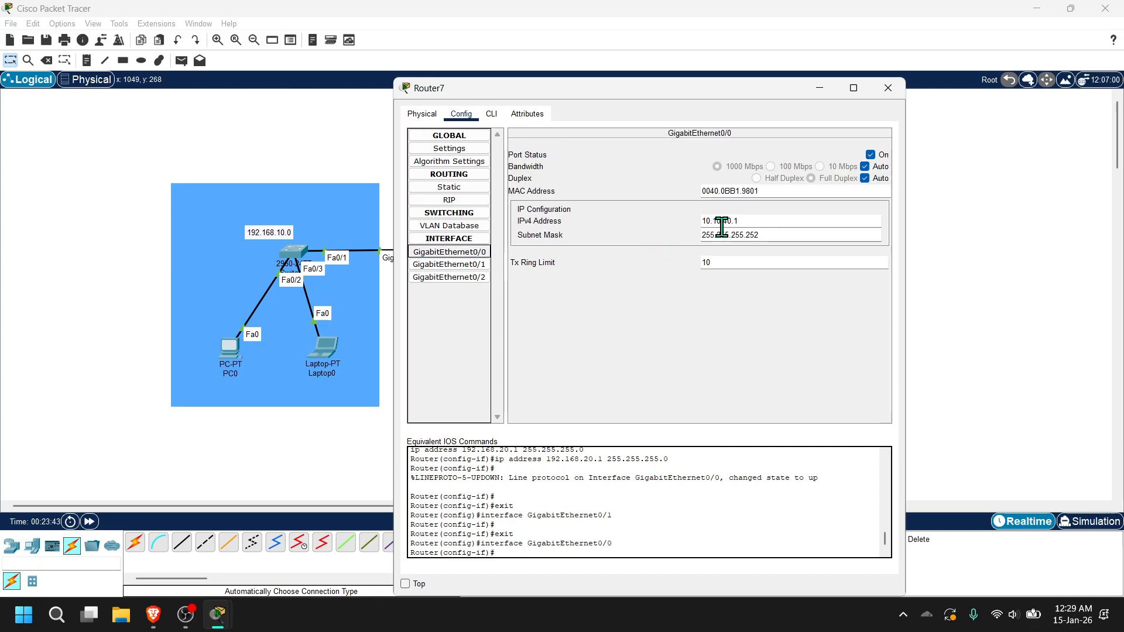
left_click(888, 88)
Close Router5's configuration and open PC0 in the 192.168.10.0 network
mouse_move(217, 615)
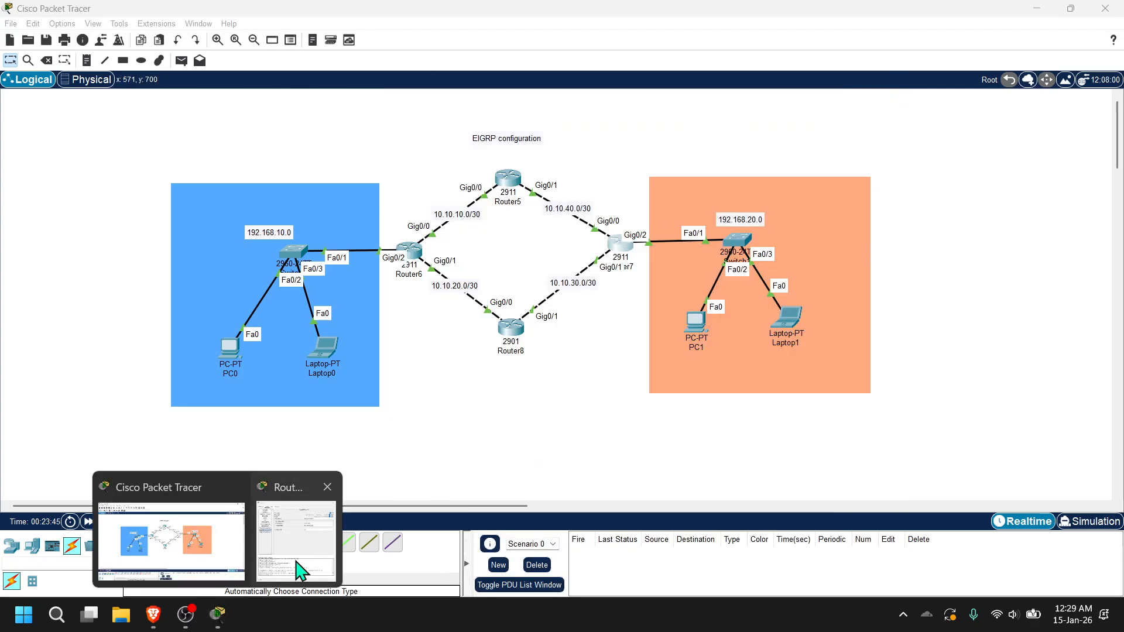
left_click(325, 541)
left_click(520, 53)
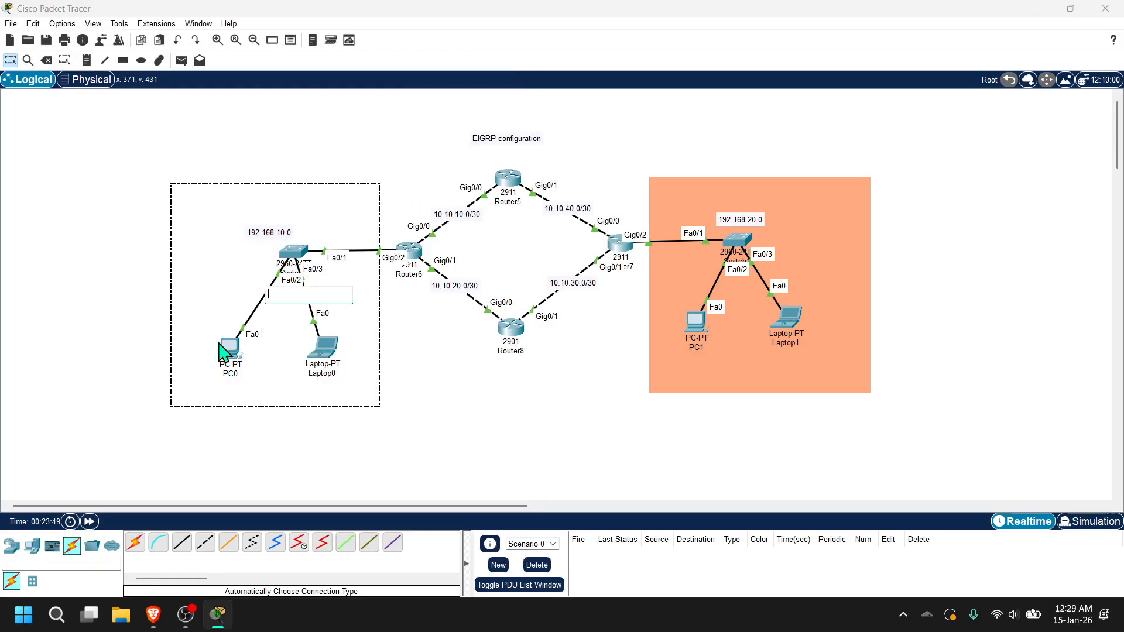
left_click(234, 357)
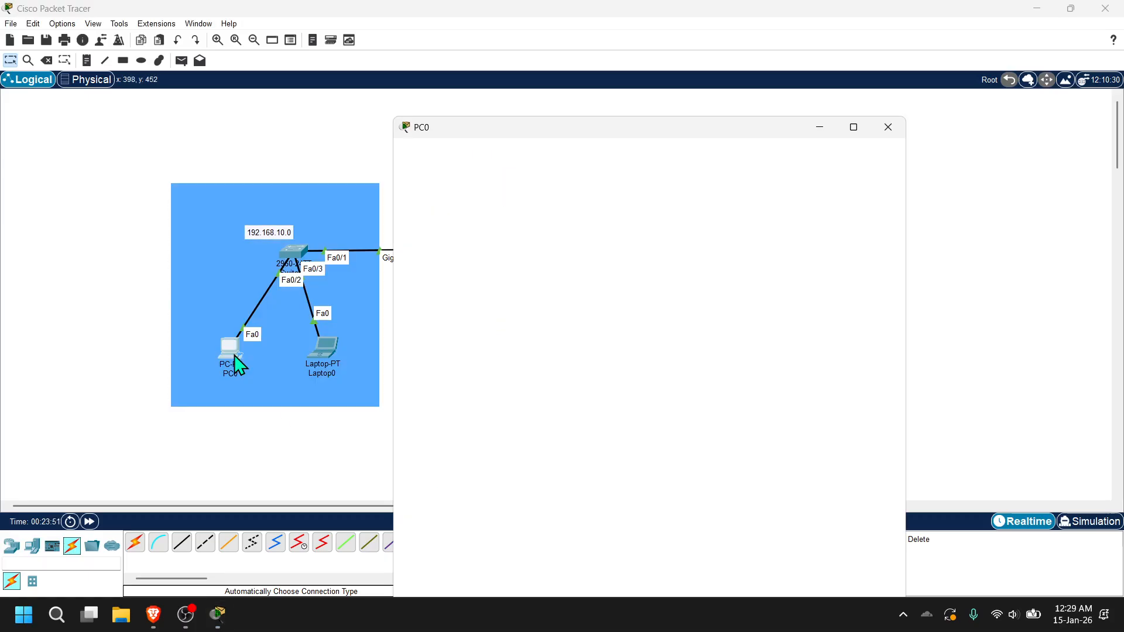
Check the IP configuration of PC0 and Laptop0 in the 192.168.10.0 network, closing Laptop0's window when done
left_click(444, 196)
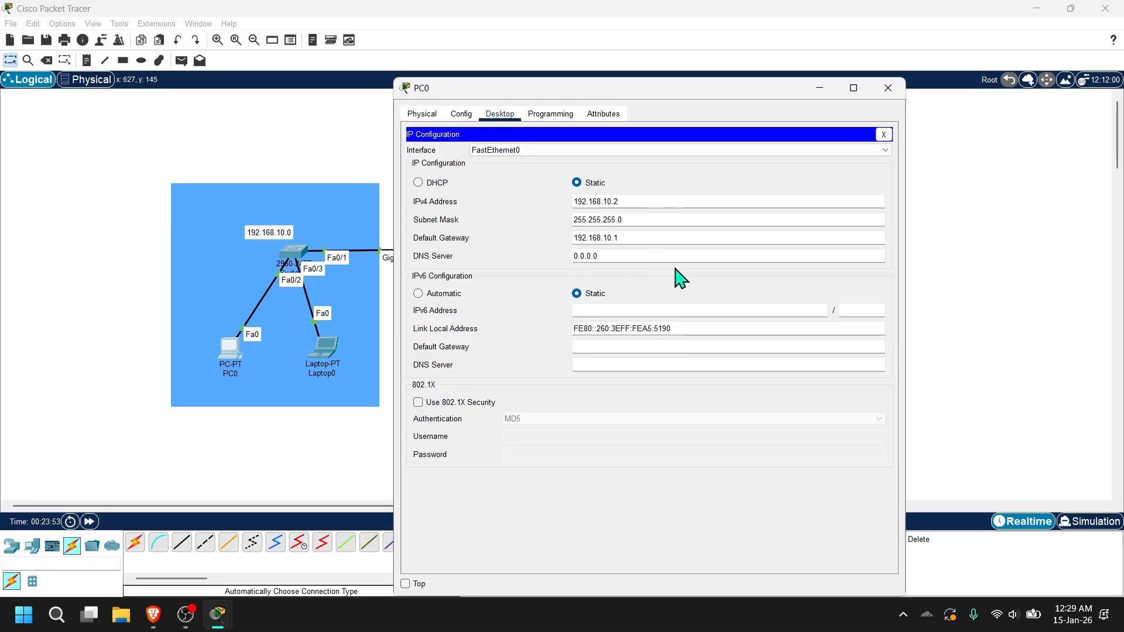
left_click_drag(676, 95, 609, 95)
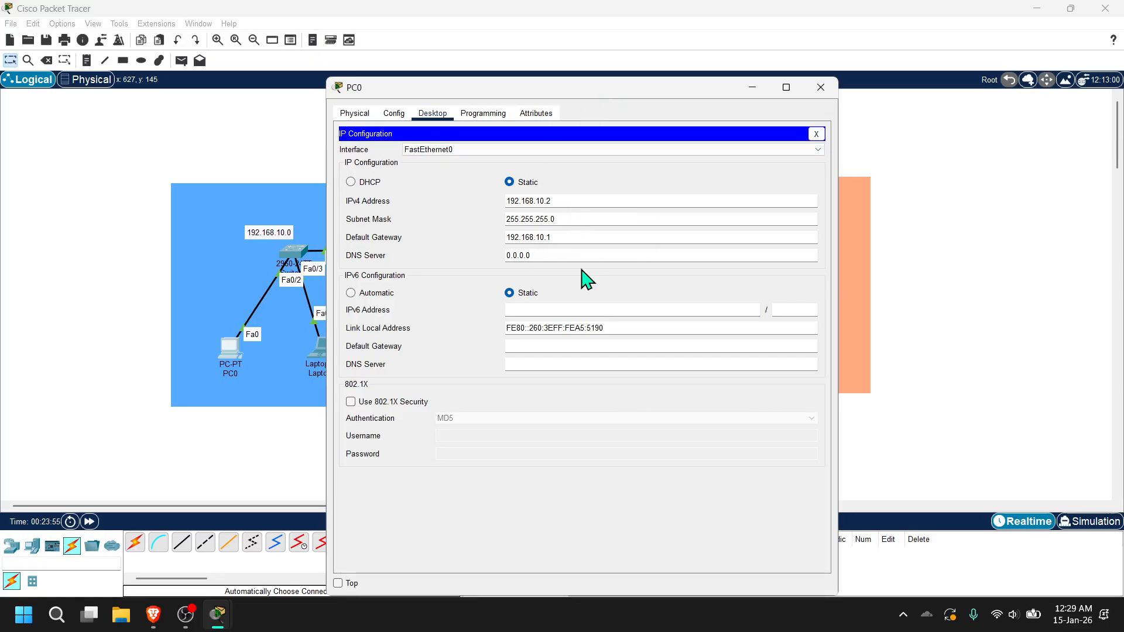
left_click_drag(618, 93, 746, 94)
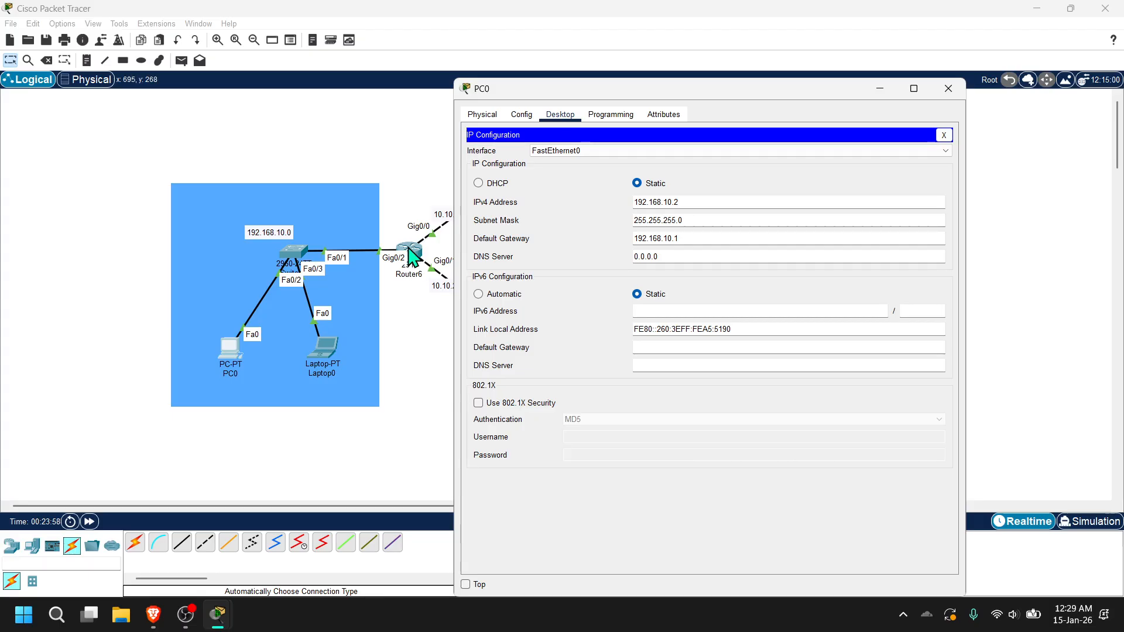
left_click(323, 351)
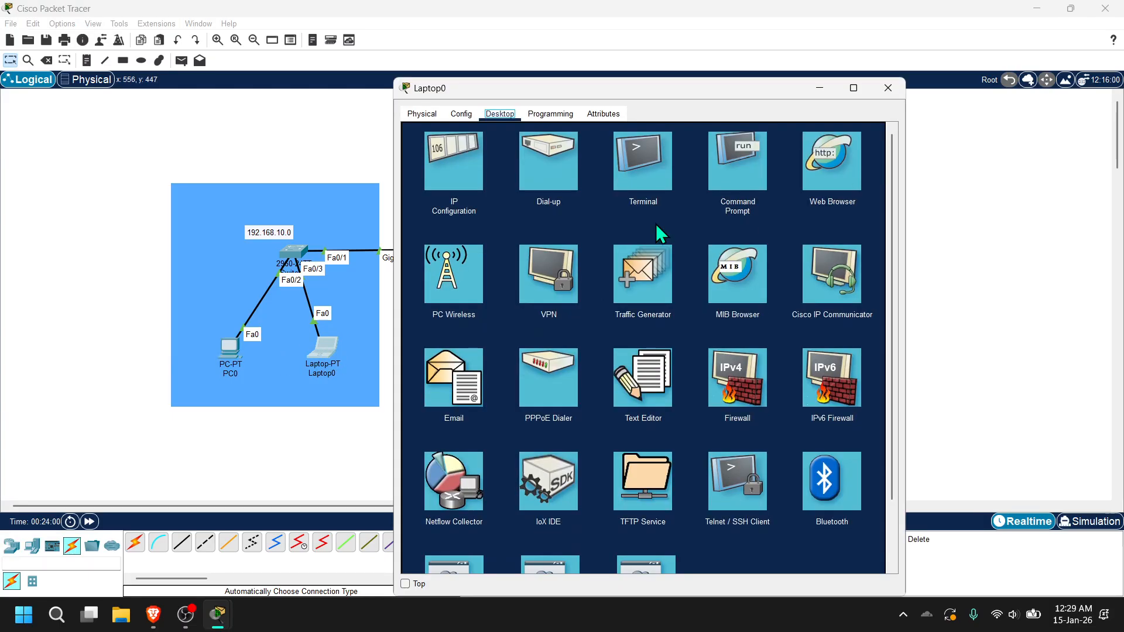
left_click(436, 171)
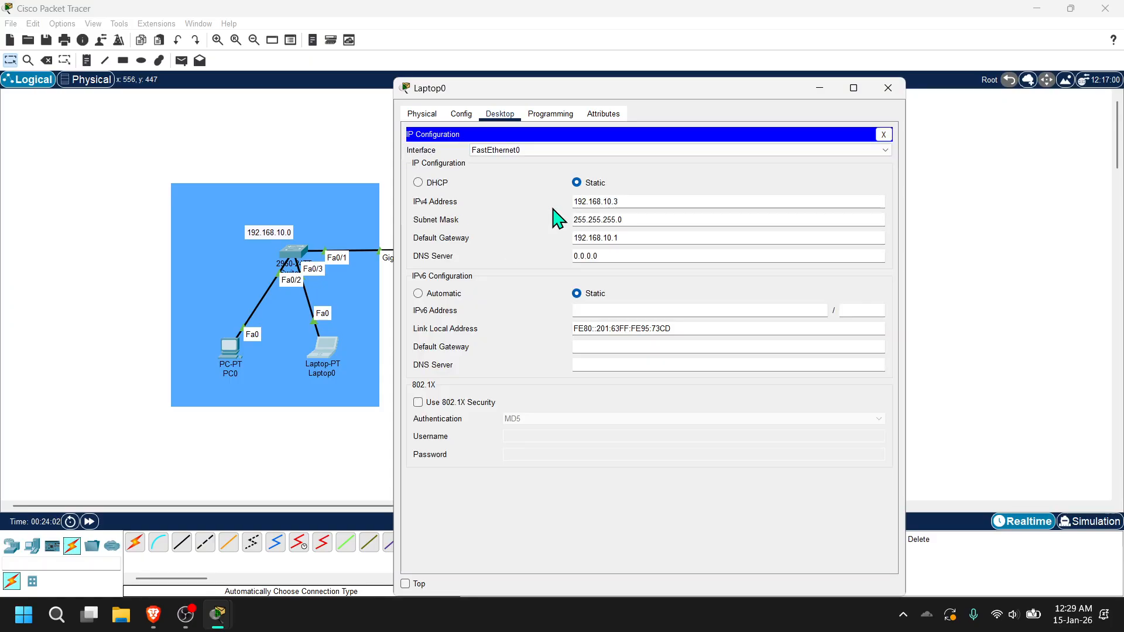
left_click(888, 87)
Check the IP configuration of PC1 and Laptop1 in the 192.168.20.0 network and close both windows
left_click(702, 345)
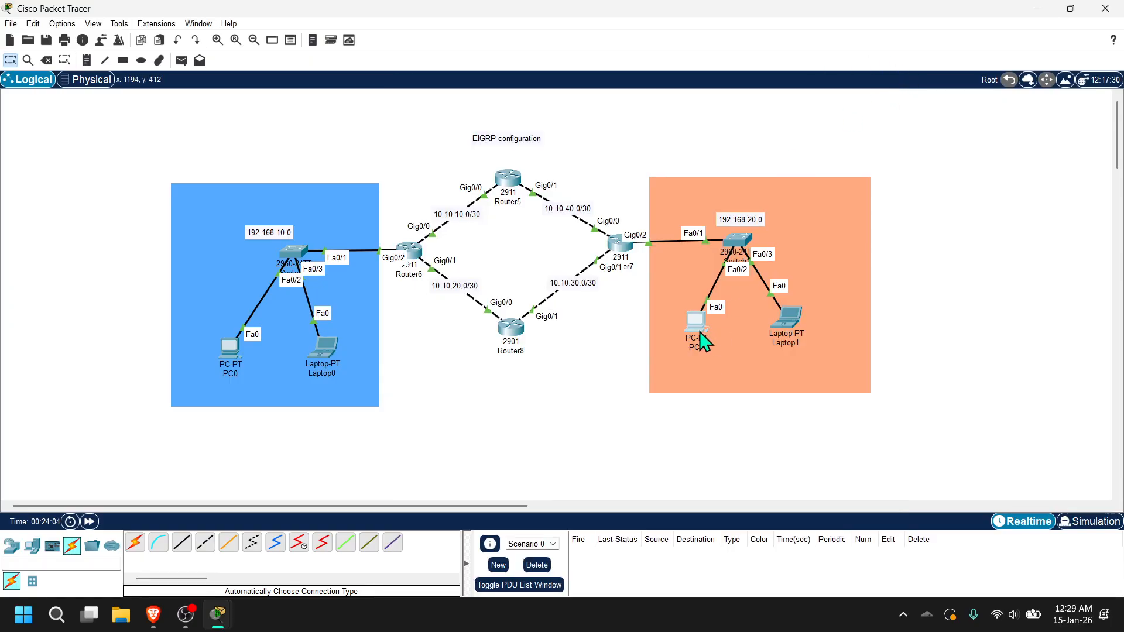
left_click(463, 167)
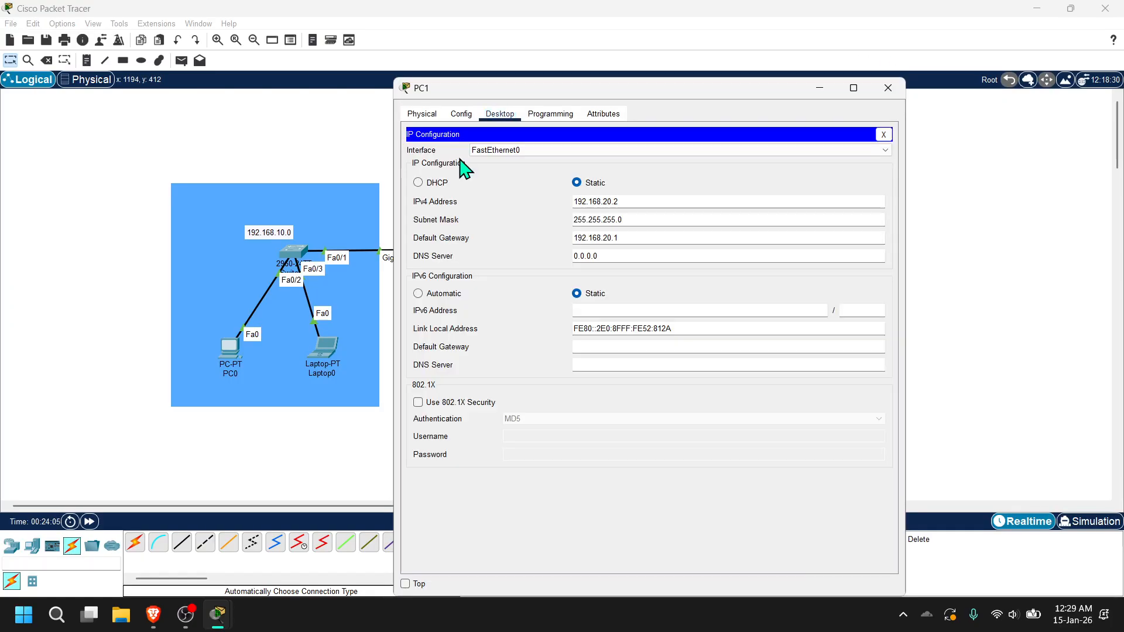
left_click(888, 88)
left_click(791, 325)
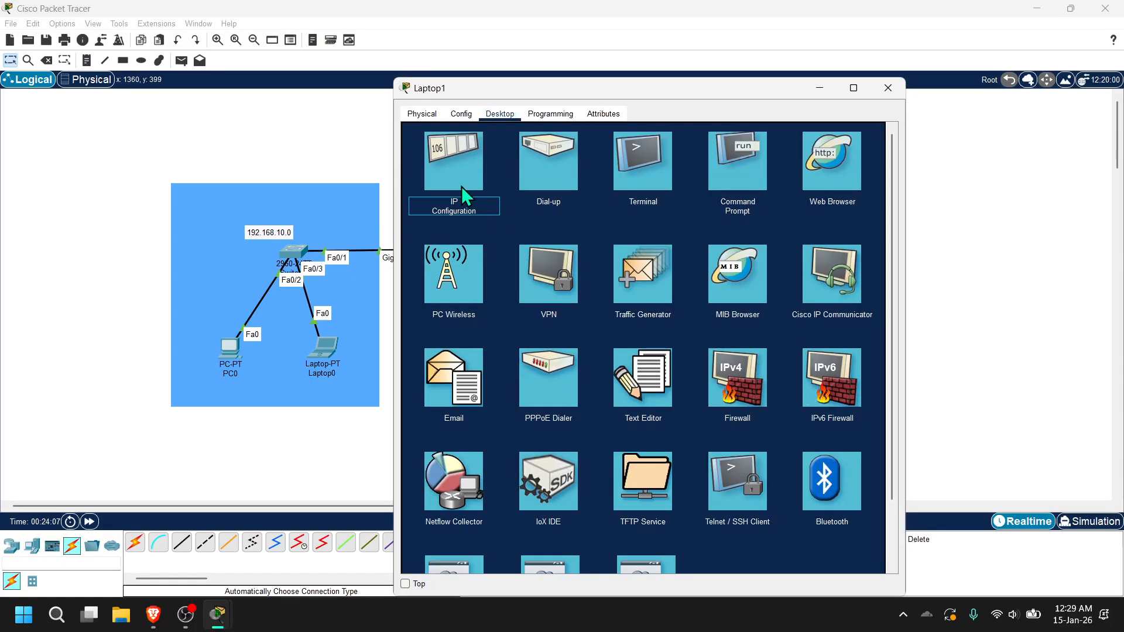
left_click(460, 183)
left_click(888, 88)
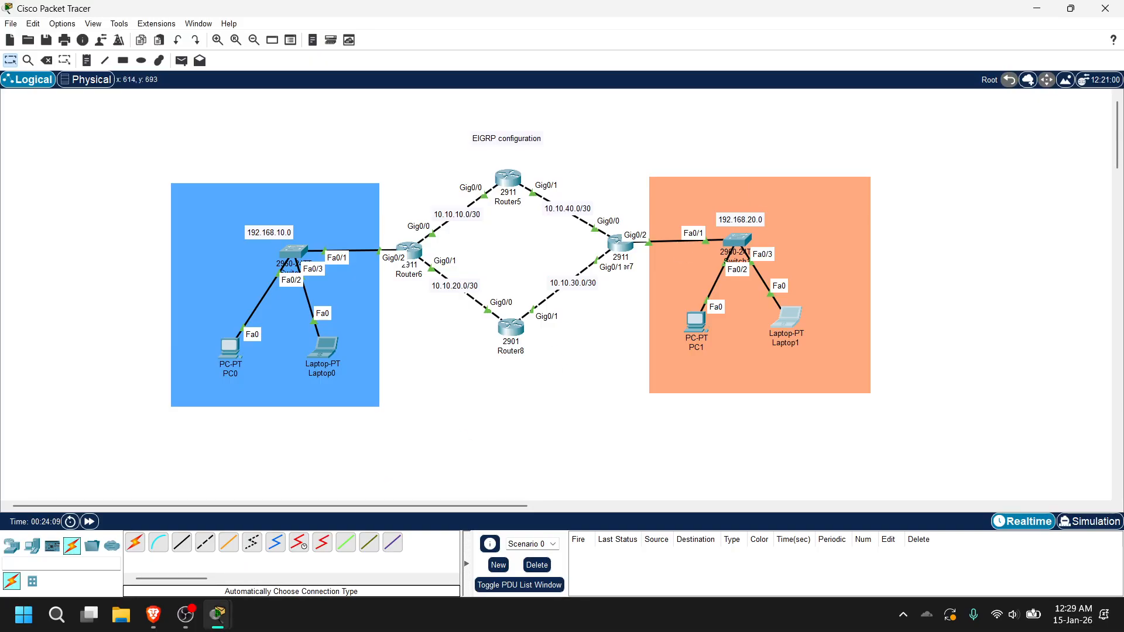
Bring PC0's leftover configuration window back to the front and close it
mouse_move(217, 615)
left_click(305, 545)
left_click(960, 90)
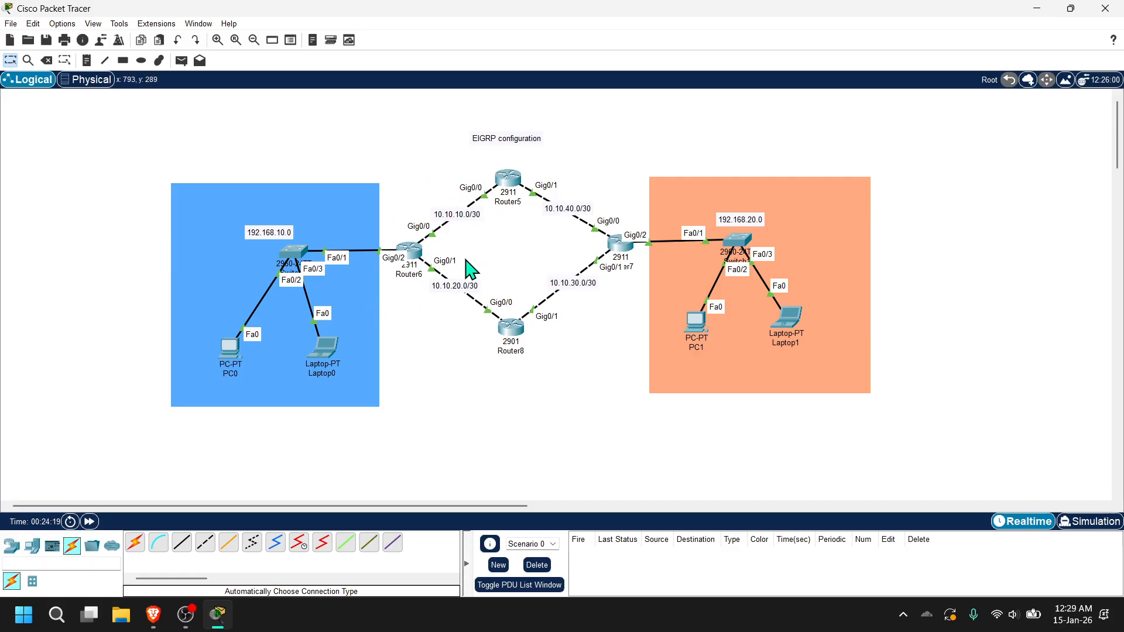
In Router6's command line, leave interface configuration and start EIGRP with autonomous system number 20
left_click(410, 262)
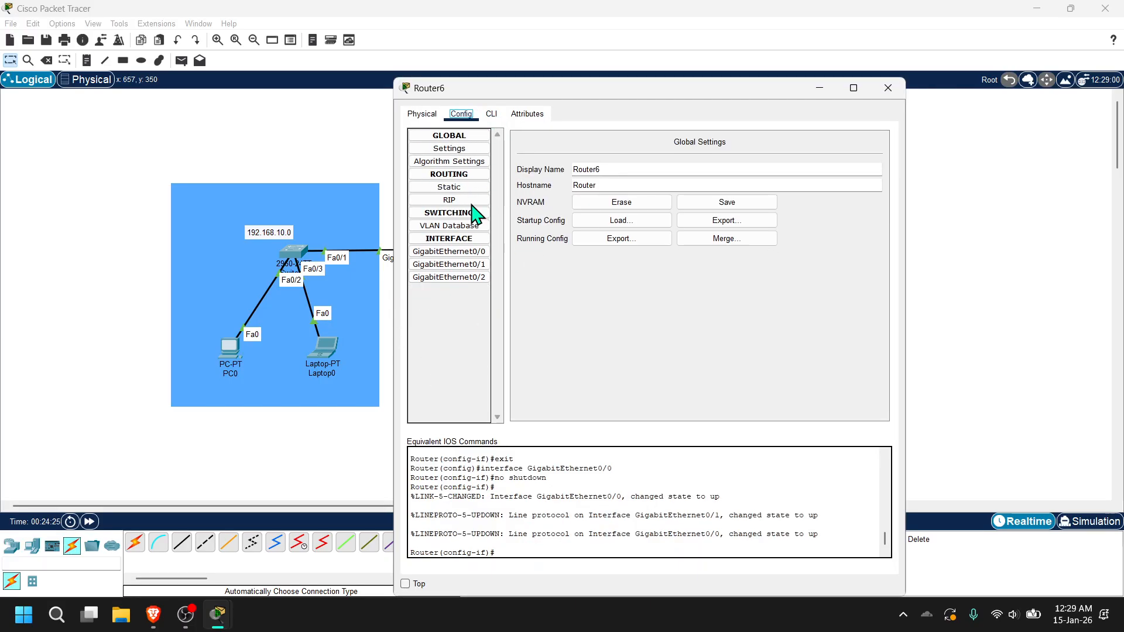
left_click(491, 115)
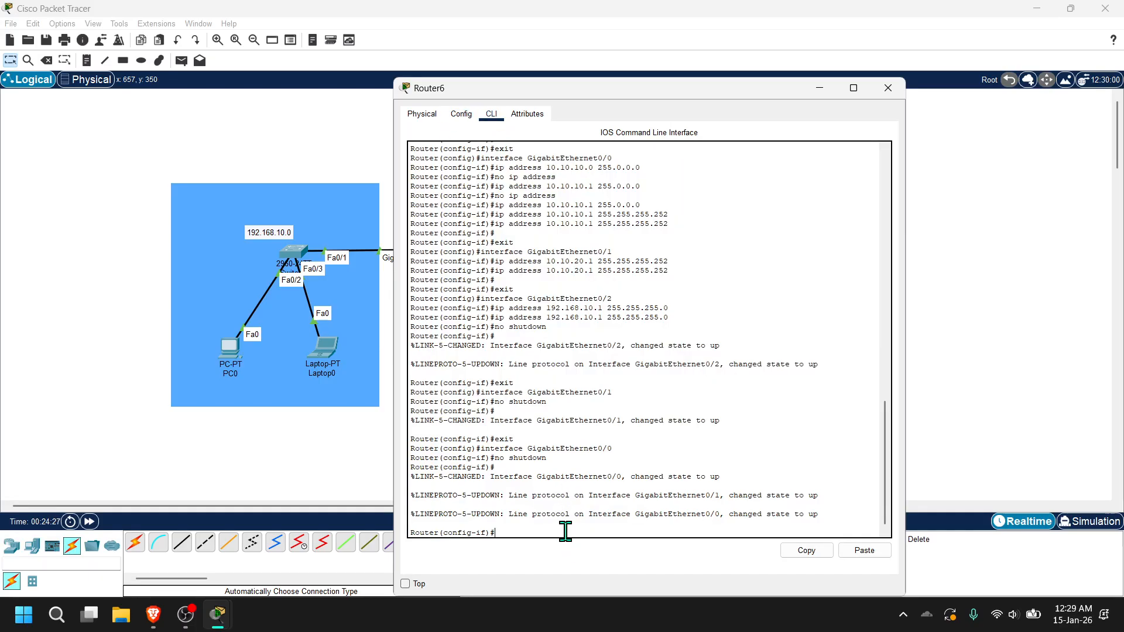
type("ex")
key("Return")
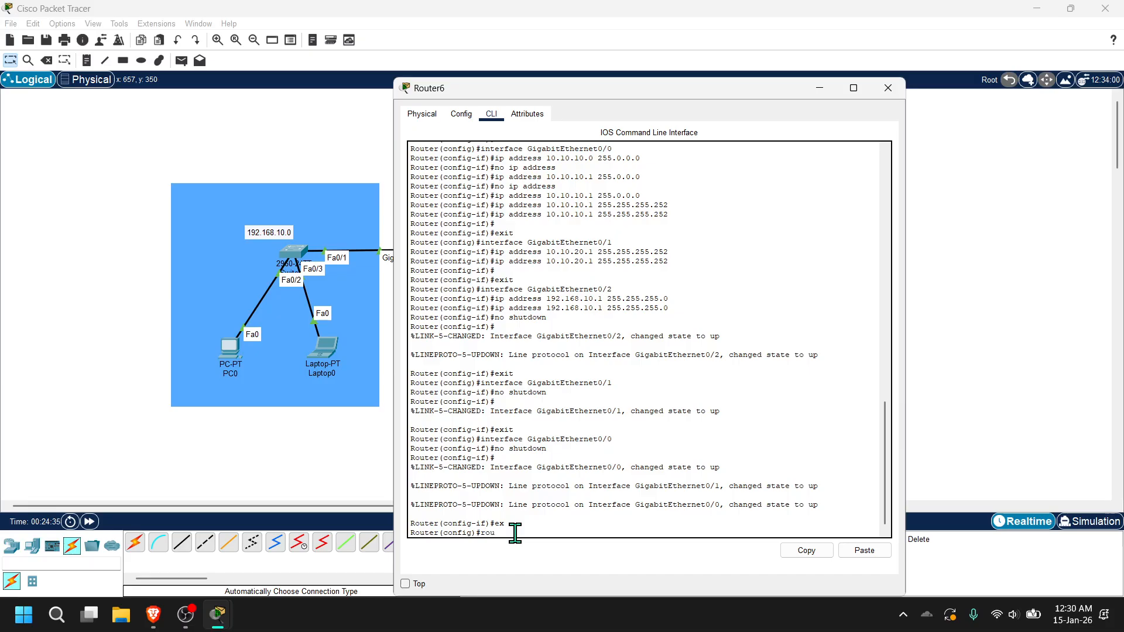
type("rou")
key("Tab")
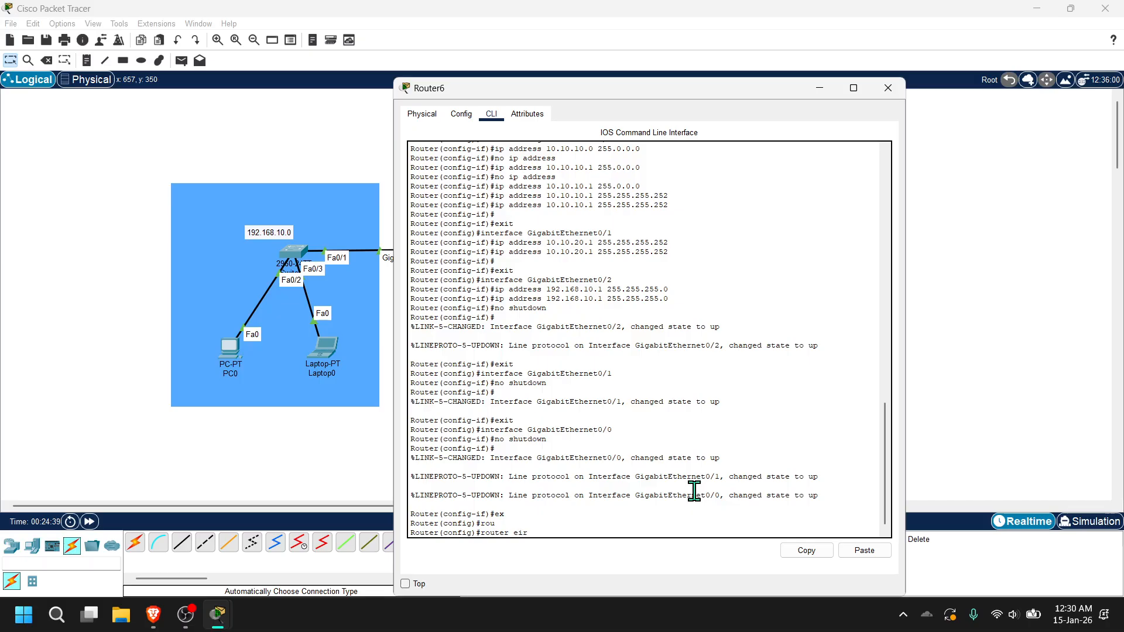
type("eig")
key("Tab")
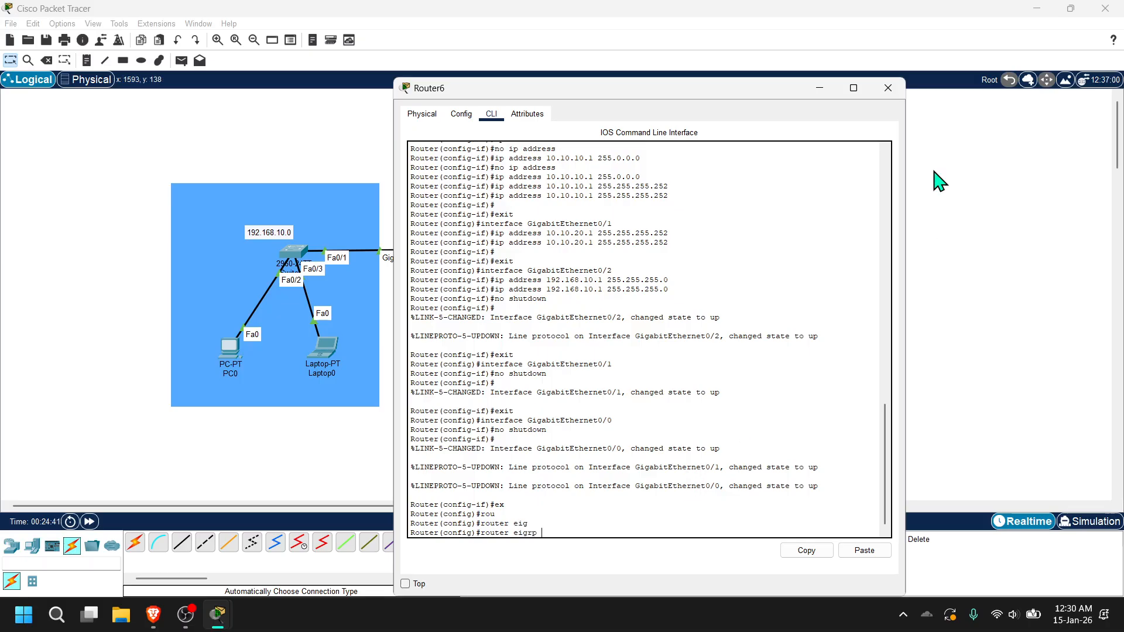
left_click_drag(729, 93, 712, 111)
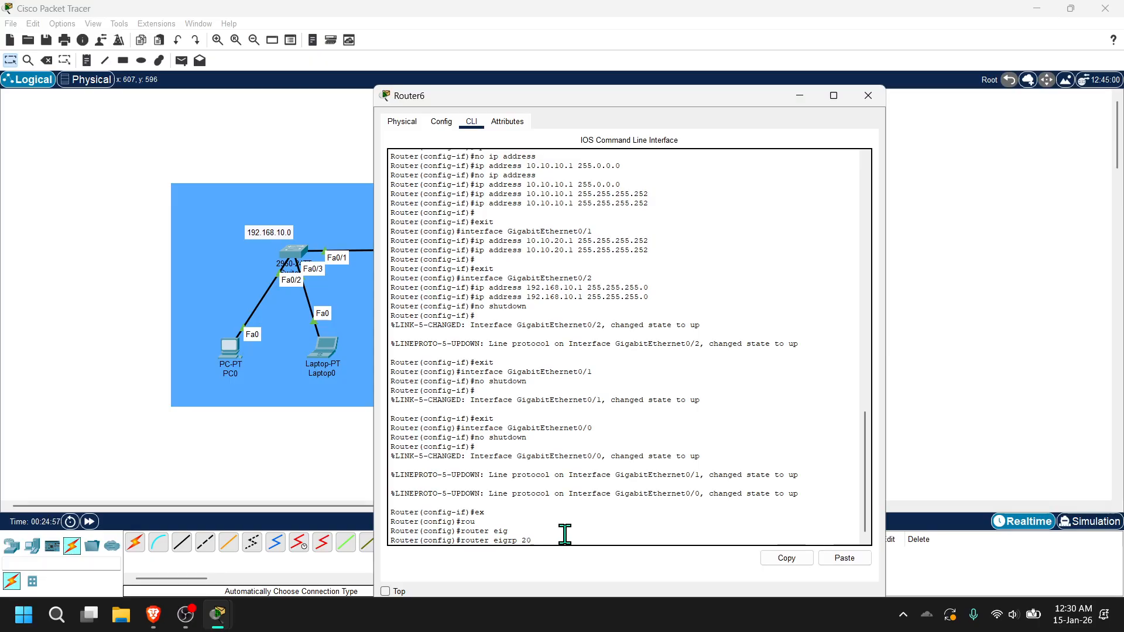
key("Return")
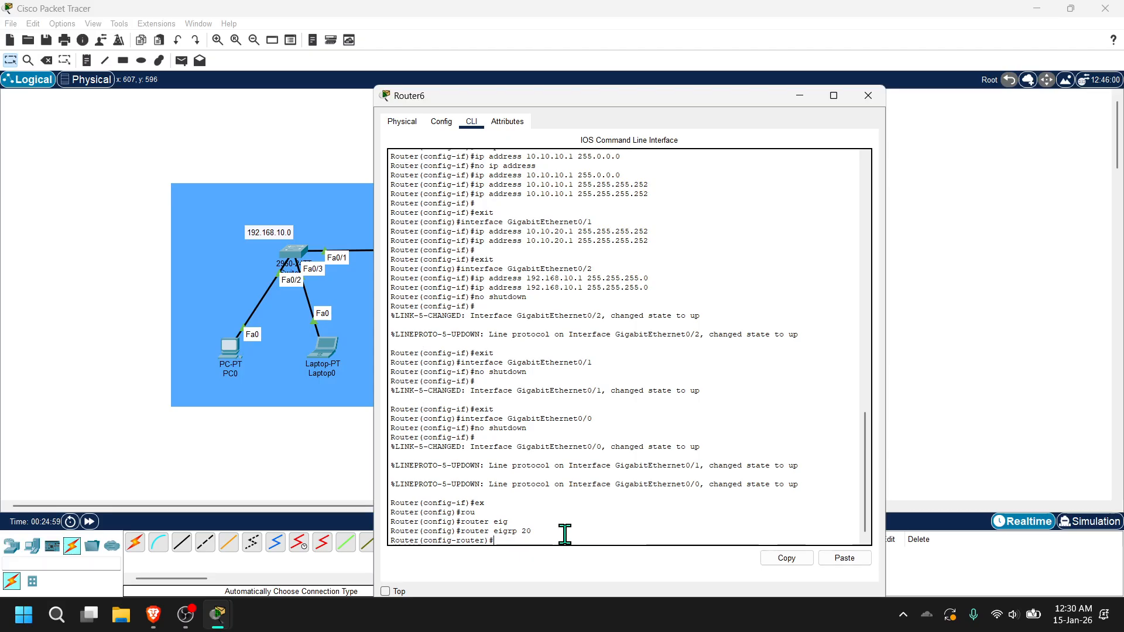
Add network 192.168.10.0 with mask 255.255.255.0 to EIGRP 20 on Router6
type("net")
key("Tab")
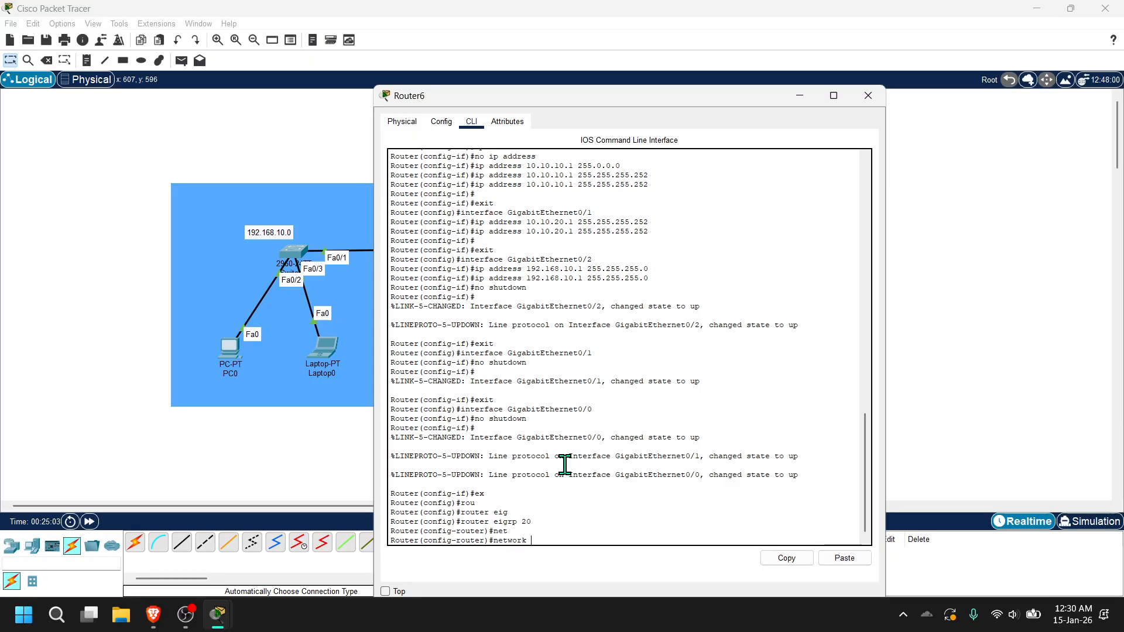
left_click_drag(685, 107, 812, 104)
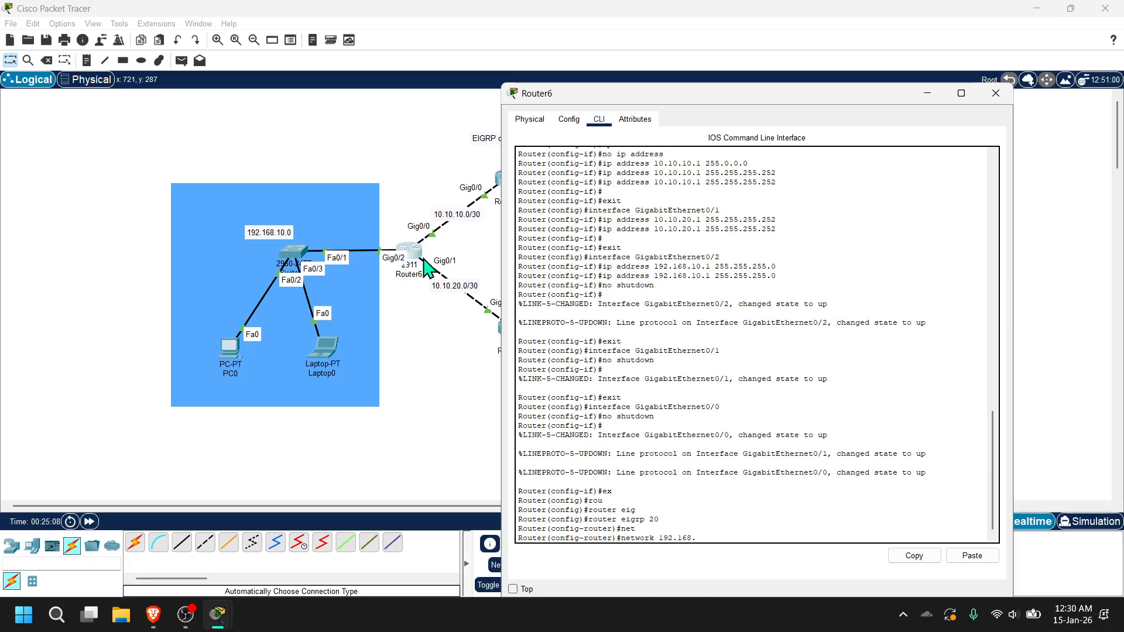
type("192.168.10.0")
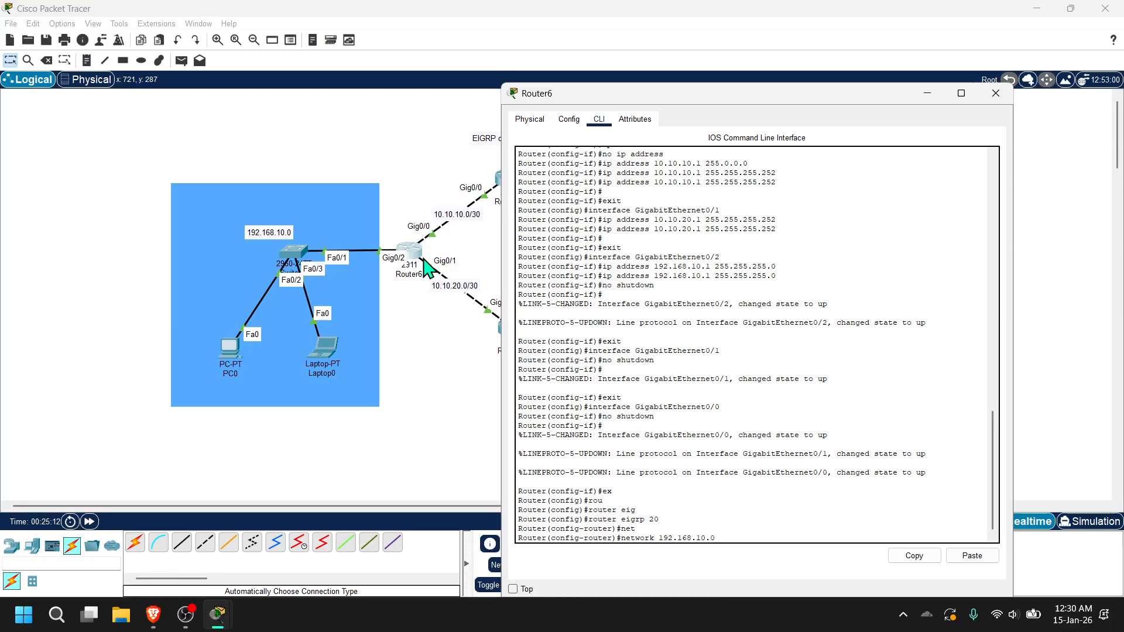
type(" 255.255.255.0")
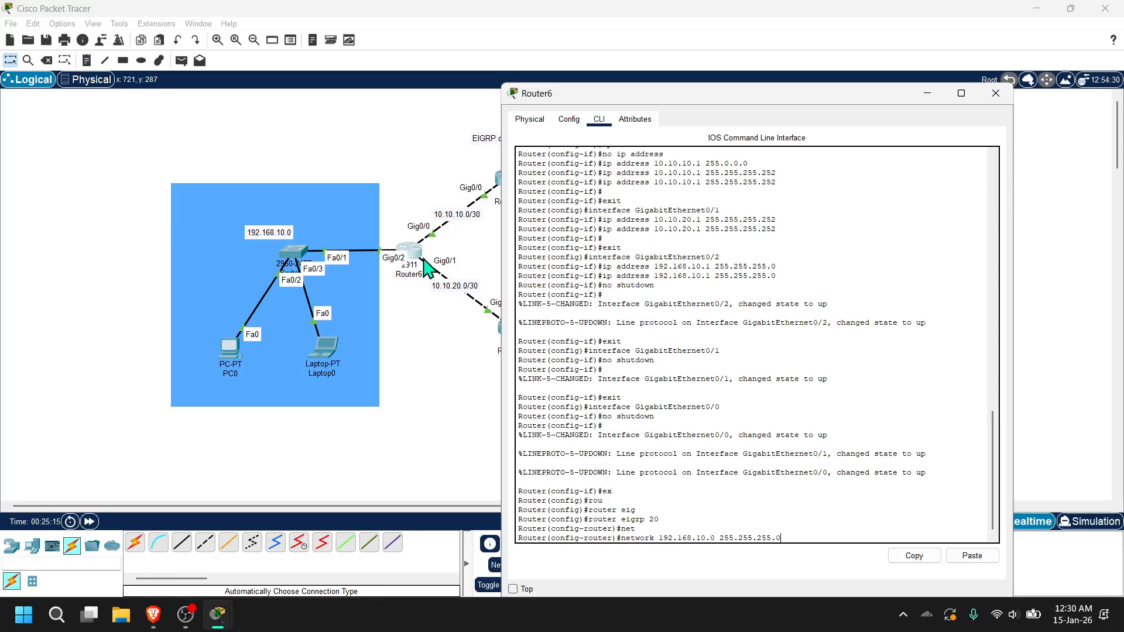
key("Return")
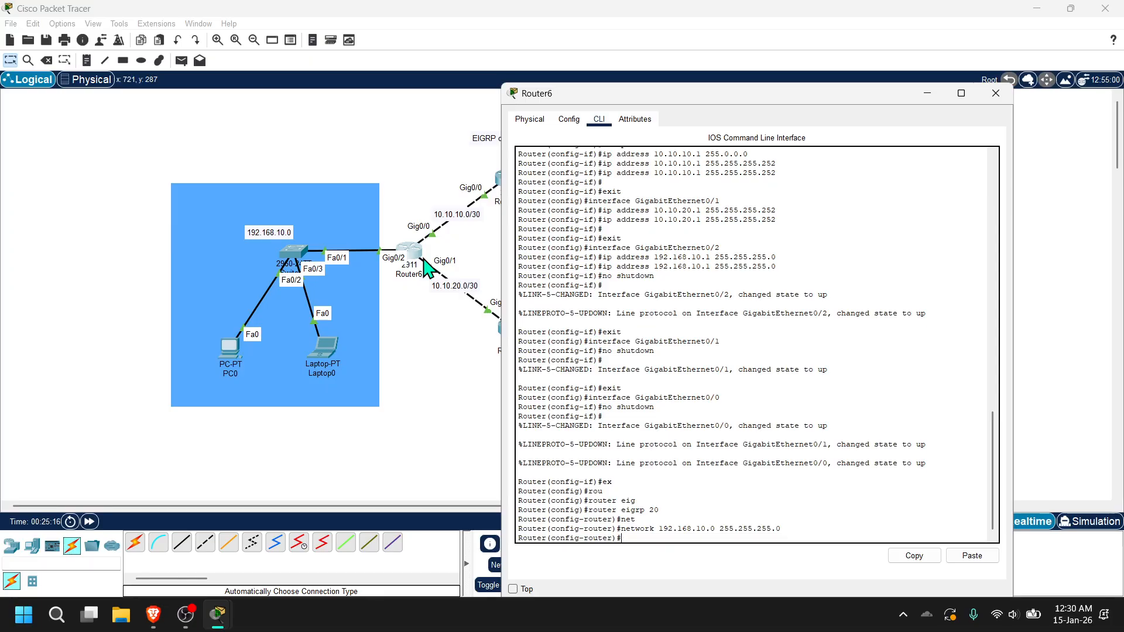
Add network 10.10.10.0 with mask 255.255.255.252 to EIGRP 20 on Router6
key("Up")
key("Down")
type("net")
key("Tab")
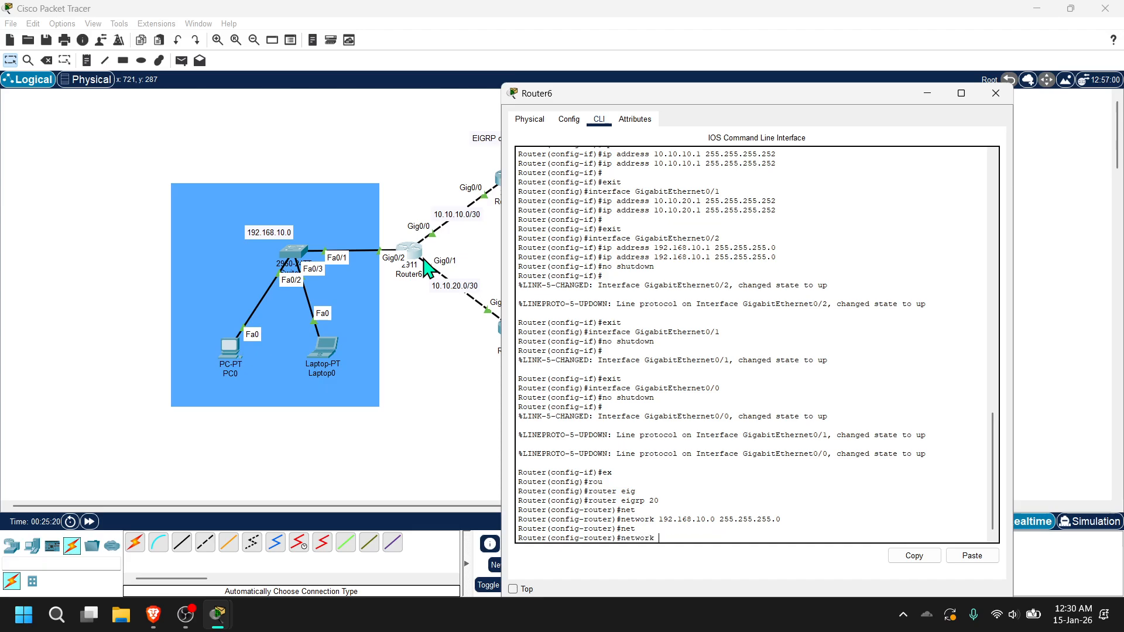
type("10.10.10.0 255")
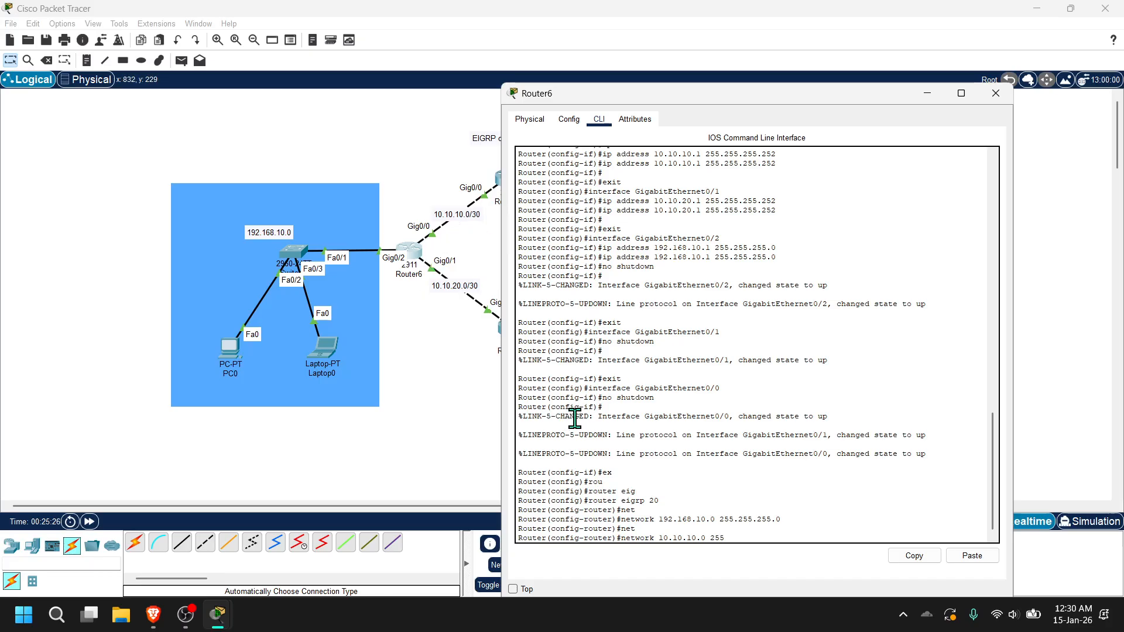
type(".255.255.252")
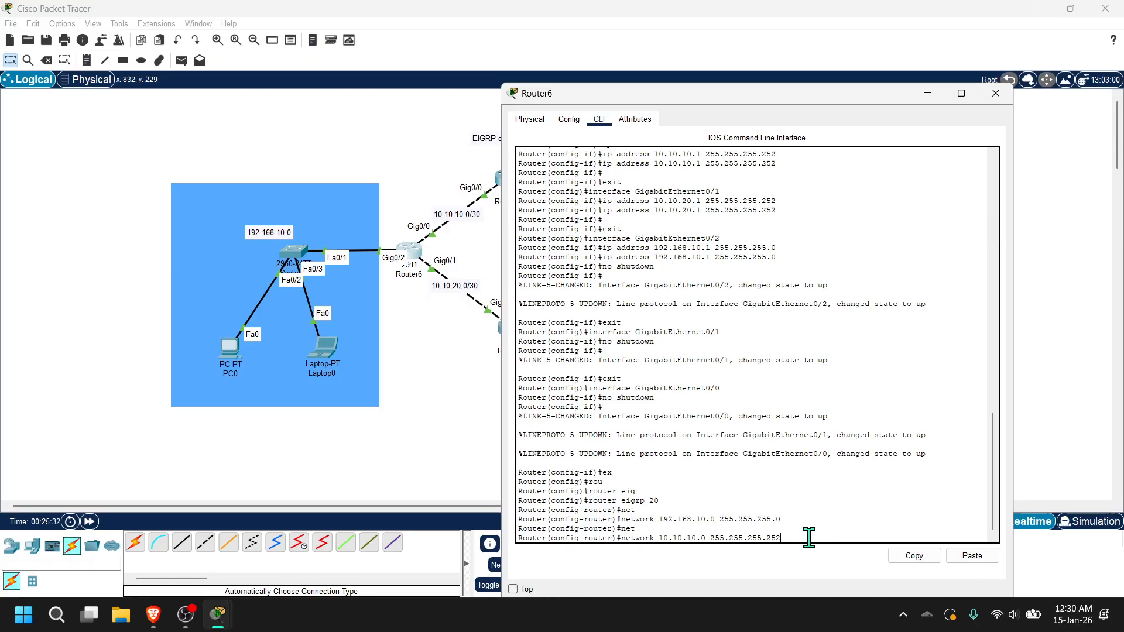
key("Return")
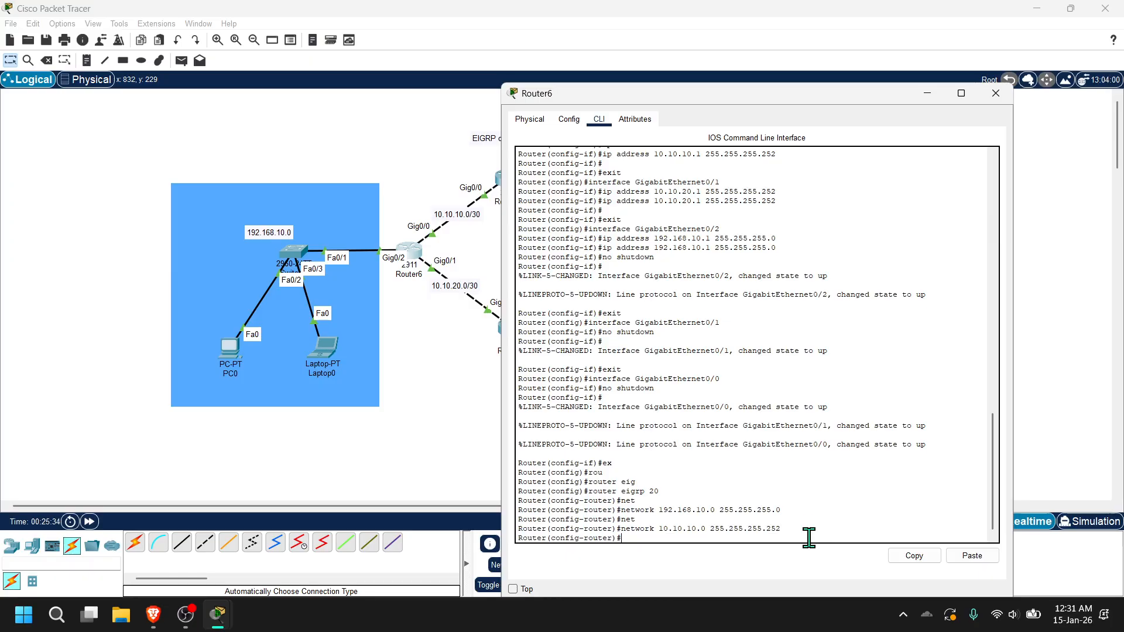
Reuse the previous network command on Router6 to add 10.10.20.0 with mask 255.255.255.252 to EIGRP 20
key("Up")
key("Left")
key("Left")
key("Left")
key("Left")
key("Left")
key("Left")
key("Left")
key("Left")
key("Left")
key("Left")
key("Left")
key("Left")
key("Left")
key("Left")
key("Left")
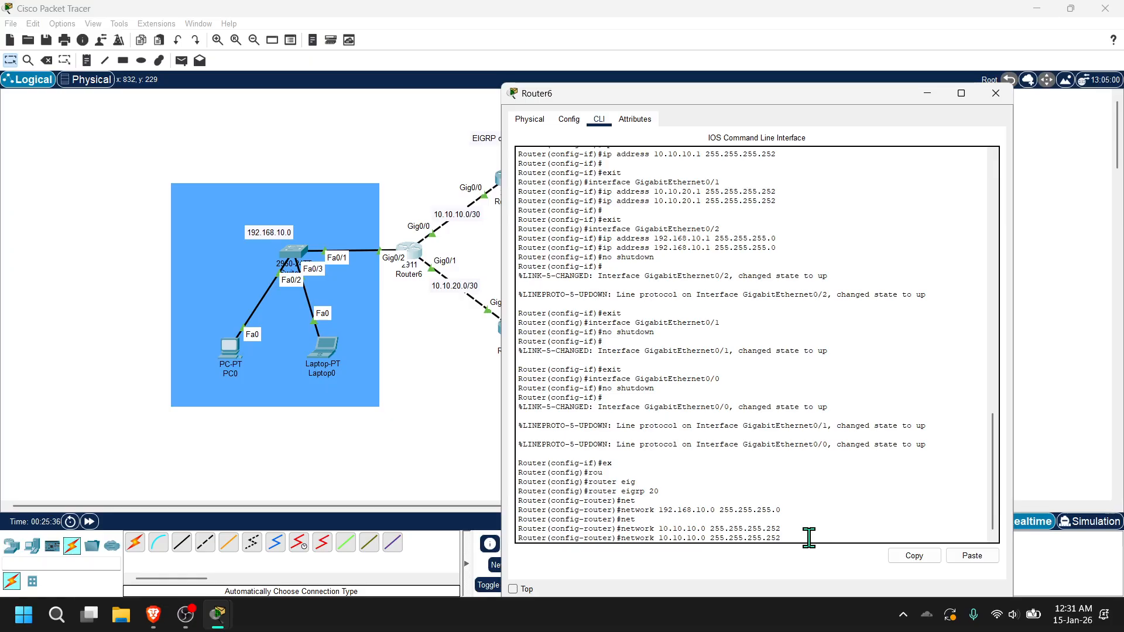
key("Left")
key("Left")
key("Left")
key("Left")
key("BackSpace")
type("2")
key("Return")
Copy the network 10.10.20.0 255.255.255.252 command from Router6's command line and clear the selection
left_click_drag(780, 529, 622, 529)
key("ctrl+c")
left_click(914, 556)
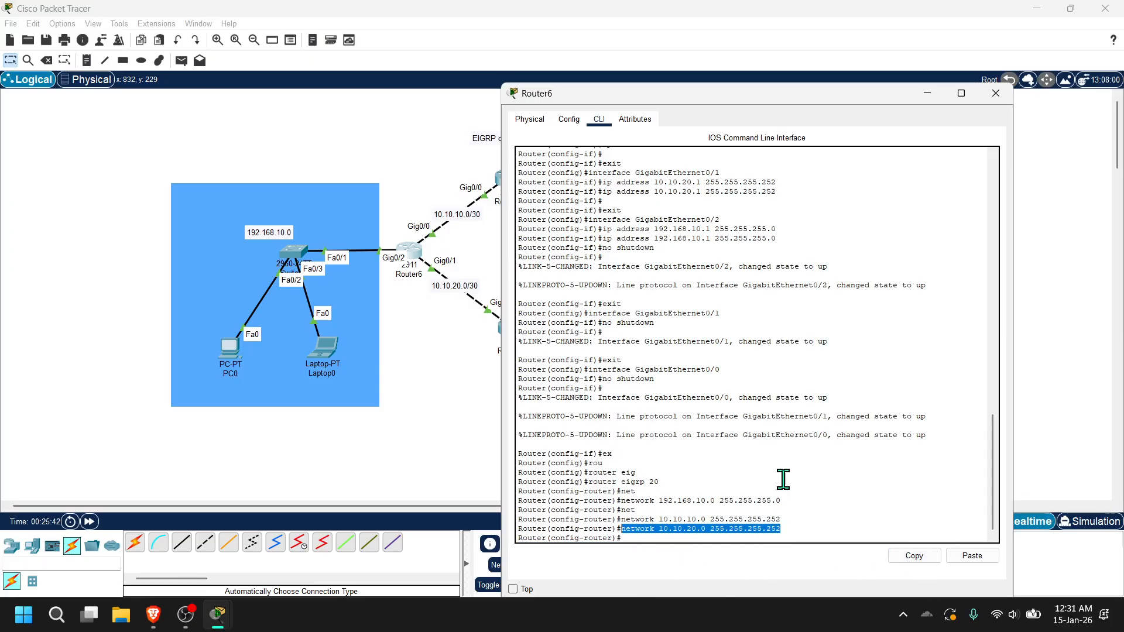
left_click(729, 531)
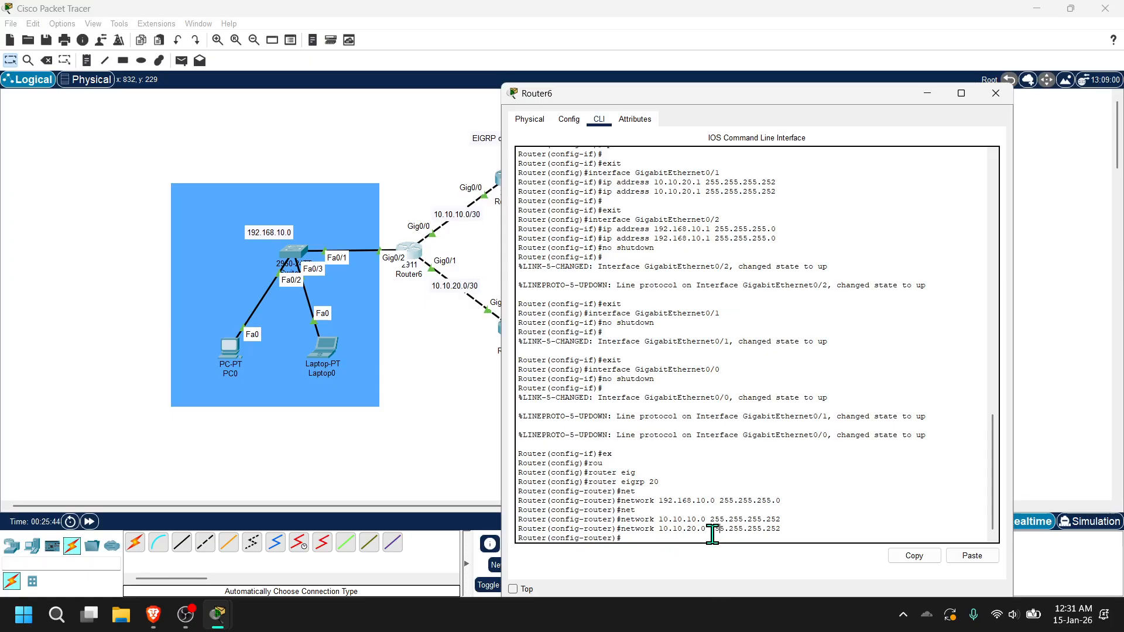
Exit EIGRP configuration on Router6, save the running configuration with do wr, and close the router's window
type("ex")
key("Return")
type("do ")
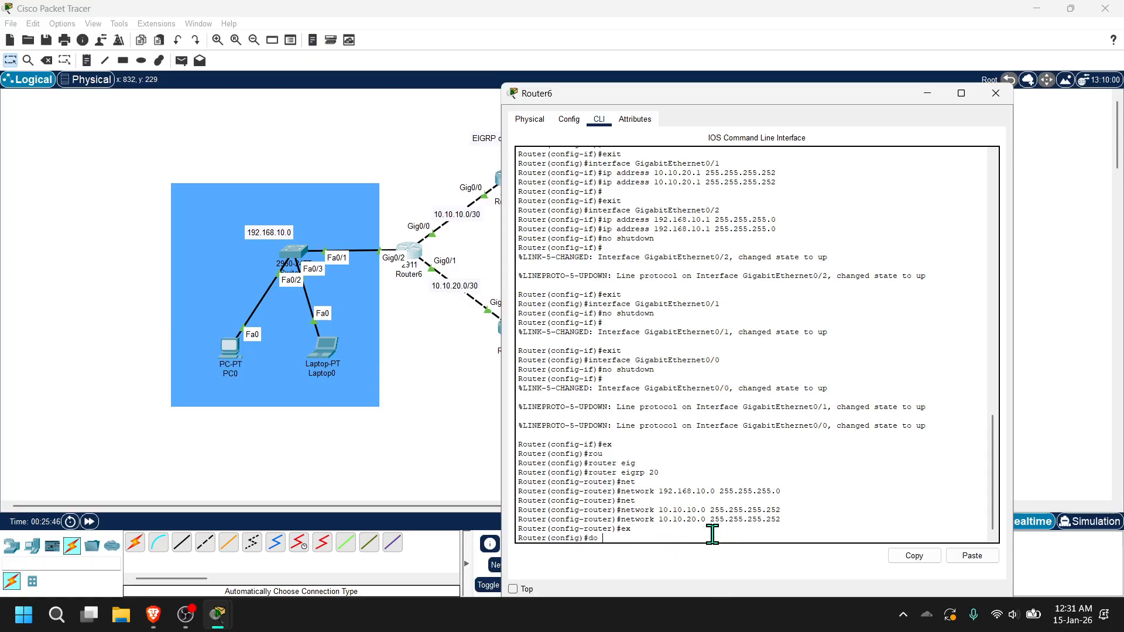
type("wr")
key("Return")
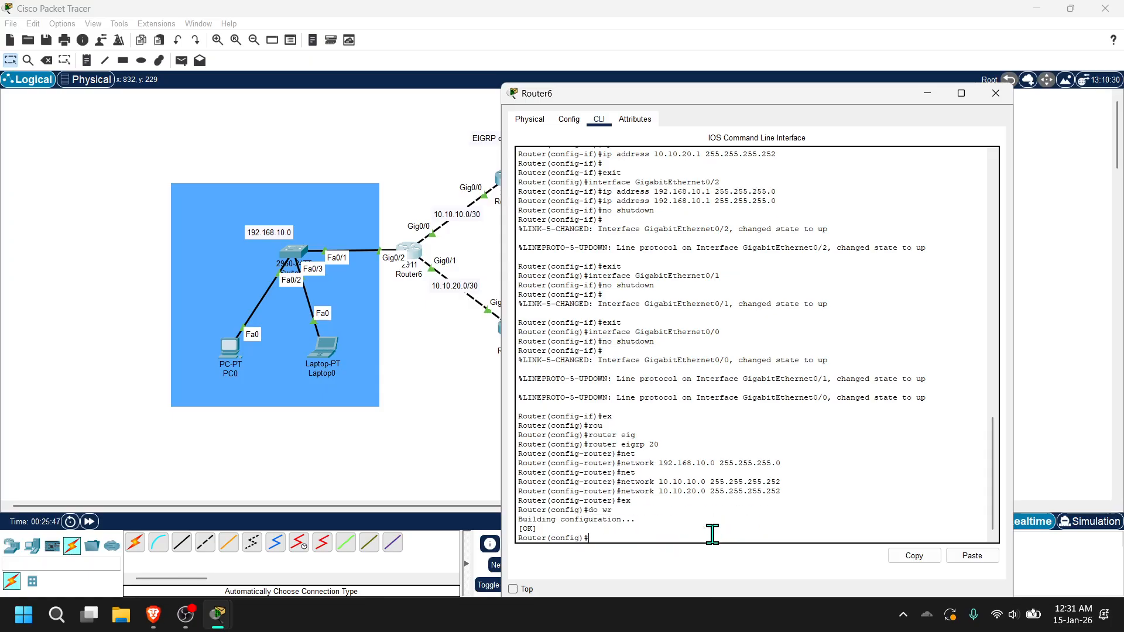
left_click(1001, 95)
Open Router8's command line, exit interface configuration, and enter EIGRP 20 configuration with router eigrp 20
left_click(513, 323)
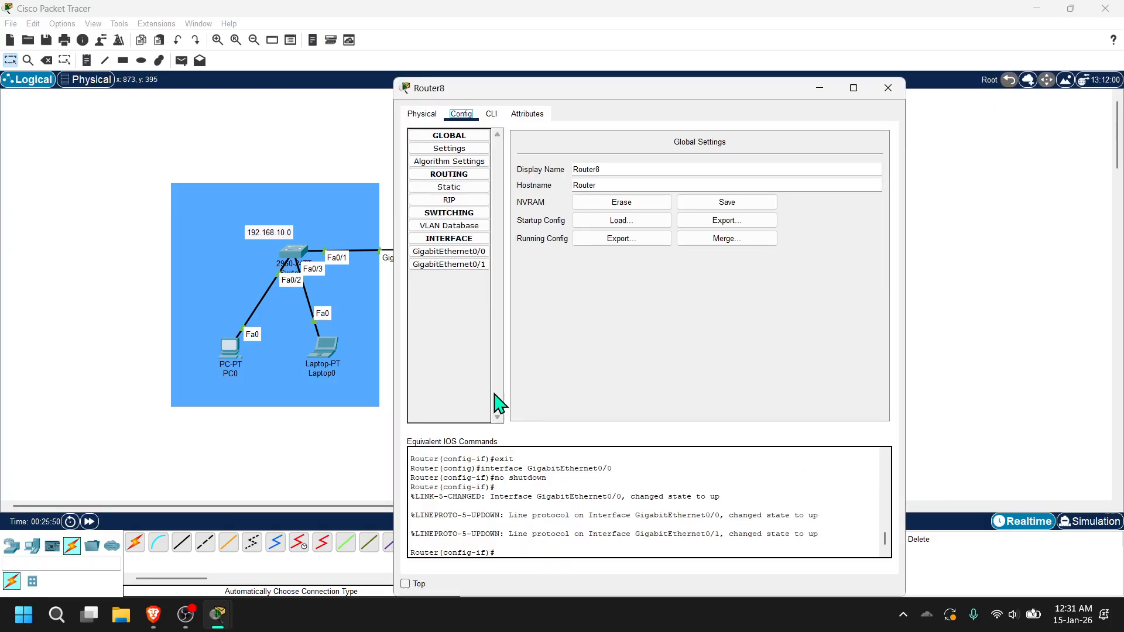
left_click_drag(571, 95, 719, 93)
left_click(639, 112)
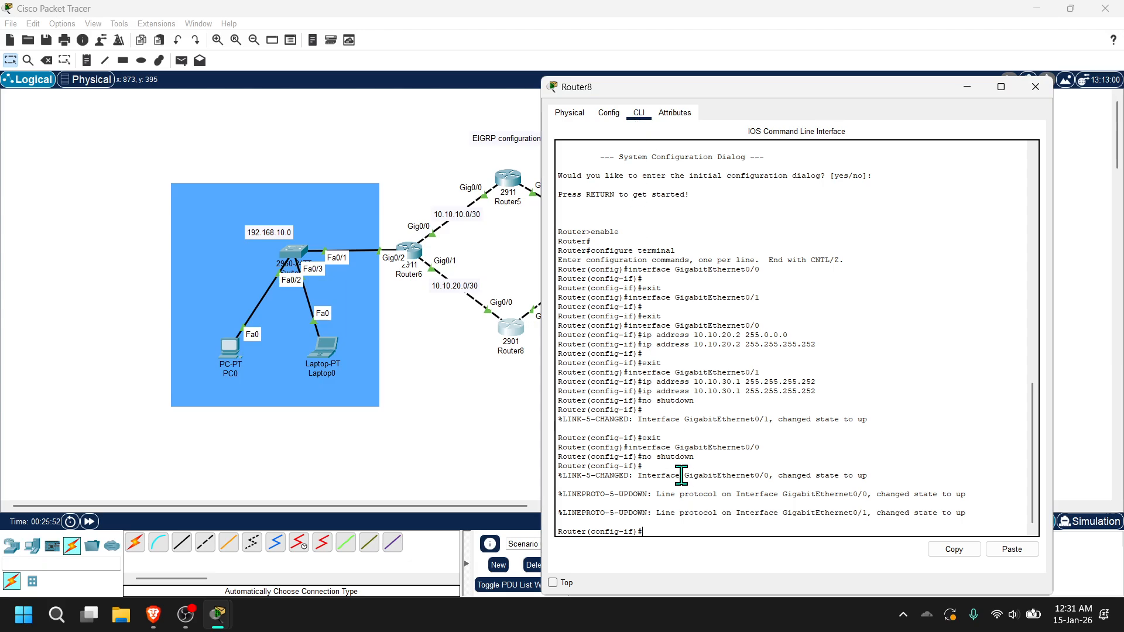
type("ex")
key("Return")
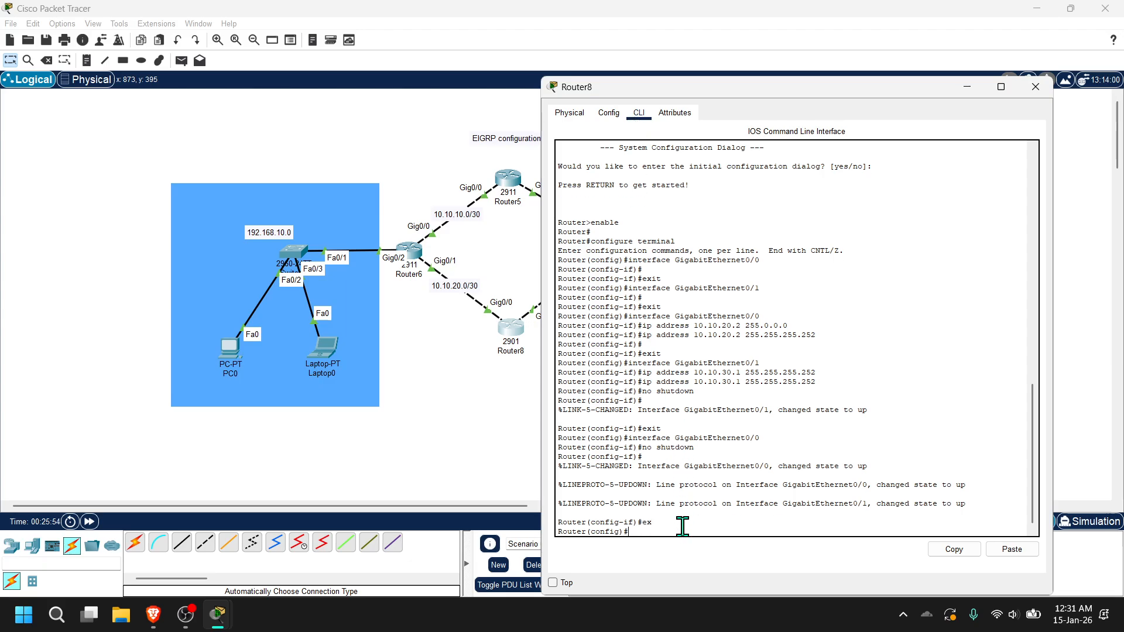
type("rou")
key("Tab")
type("ter ")
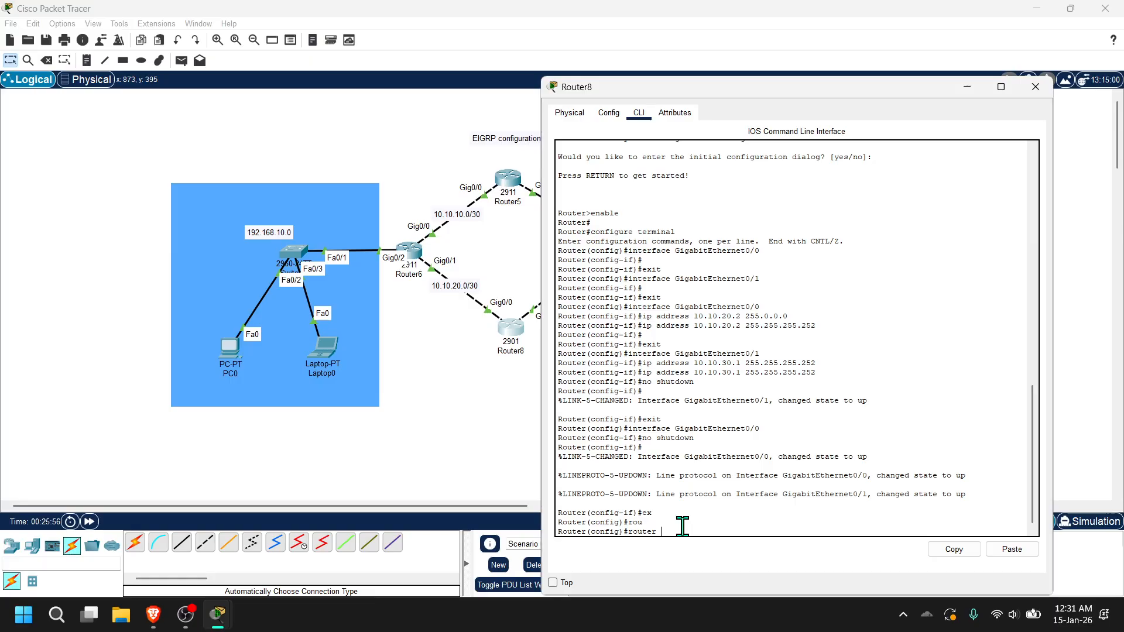
type("eig")
key("Tab")
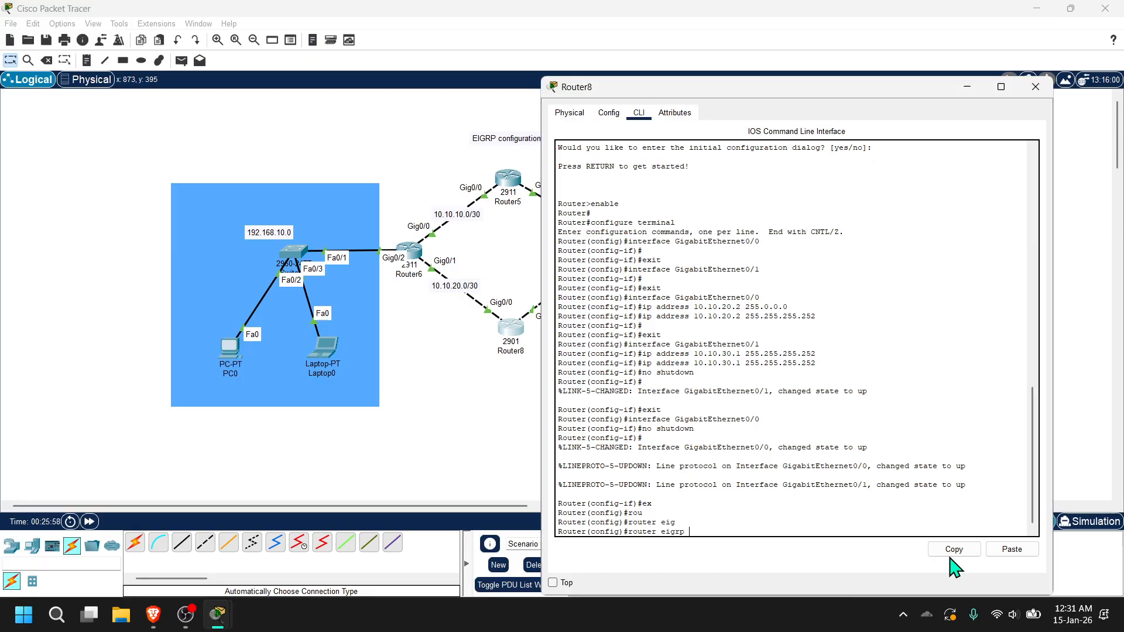
type("20")
key("Return")
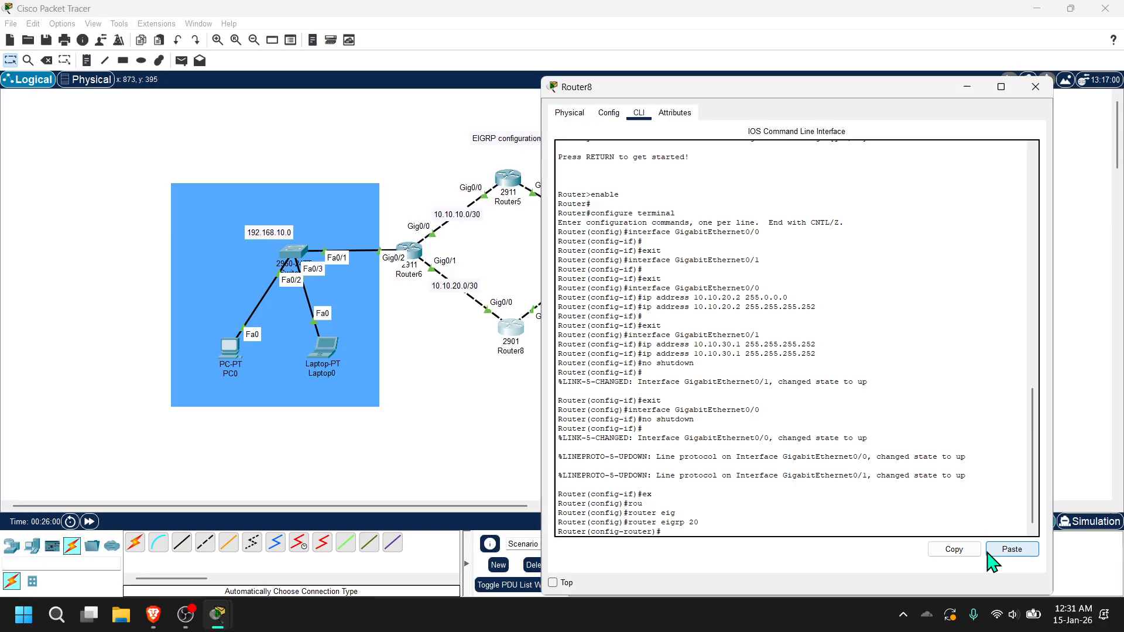
Paste the copied network command on Router8 to add 10.10.20.0 with mask 255.255.255.252 to EIGRP 20
left_click(990, 555)
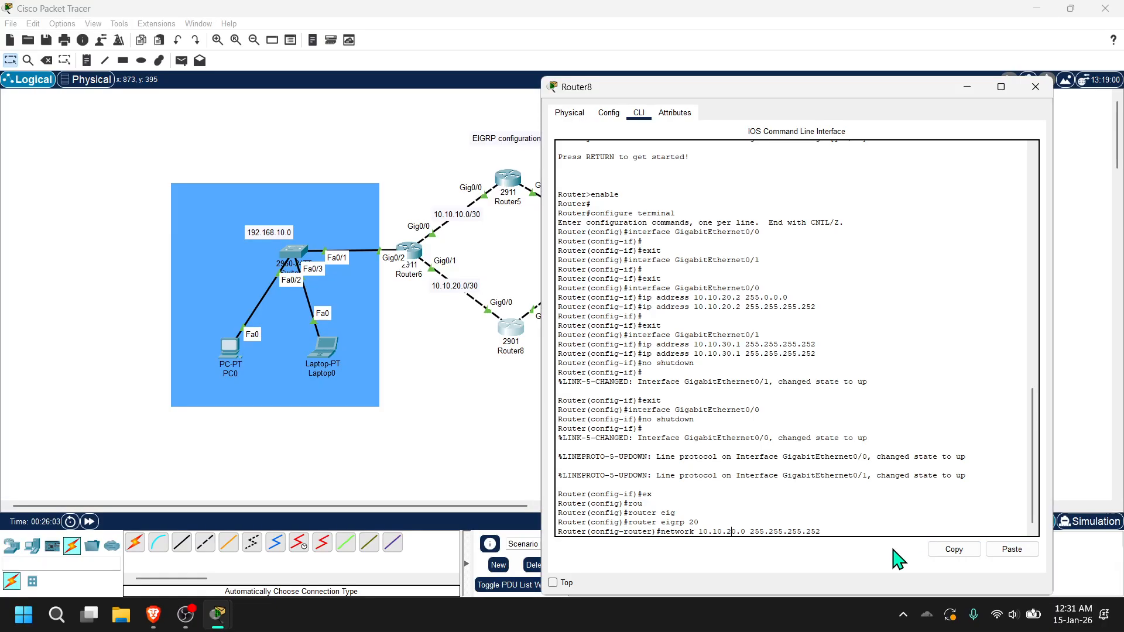
key("Return")
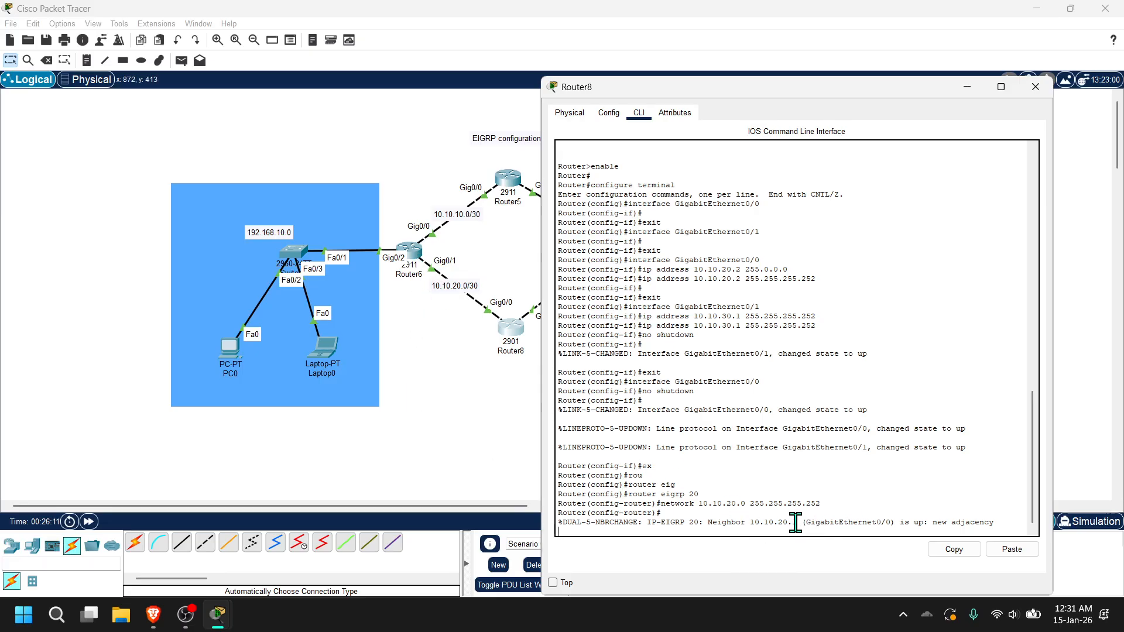
key("Return")
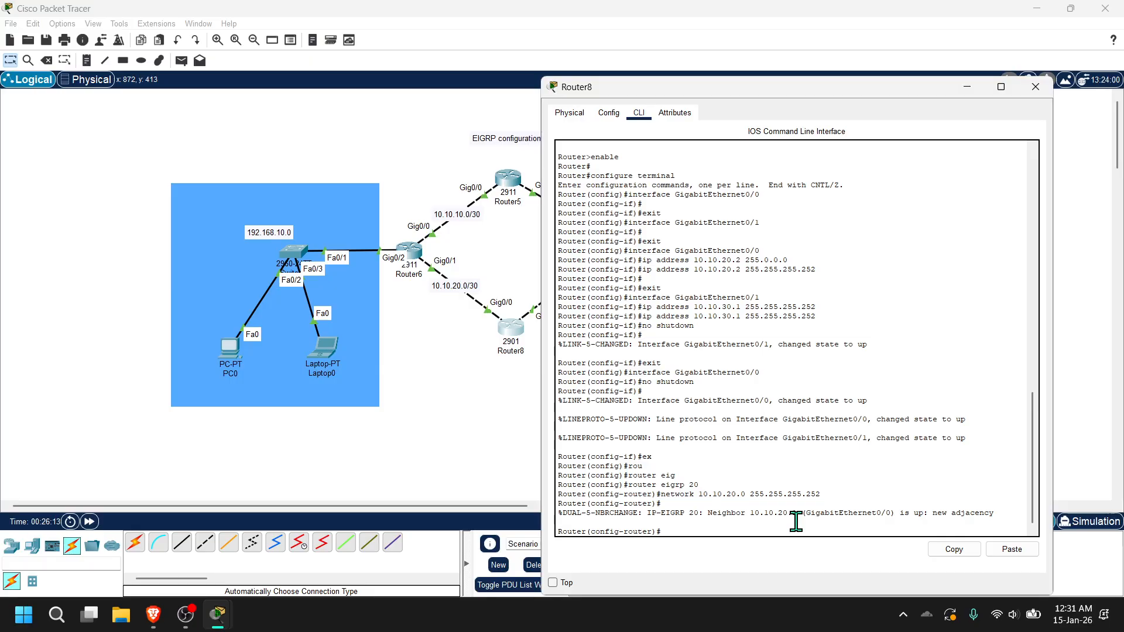
Reuse the previous network command on Router8 to add 10.10.30.0 with mask 255.255.255.252 to EIGRP 20
key("Up")
key("Left")
key("Left")
key("Left")
key("Left")
key("Left")
key("Left")
key("Left")
key("Left")
key("Left")
key("Left")
key("Left")
key("Left")
key("Left")
key("Left")
key("Left")
key("Left")
key("Left")
key("BackSpace")
type("3")
left_click_drag(719, 85, 599, 96)
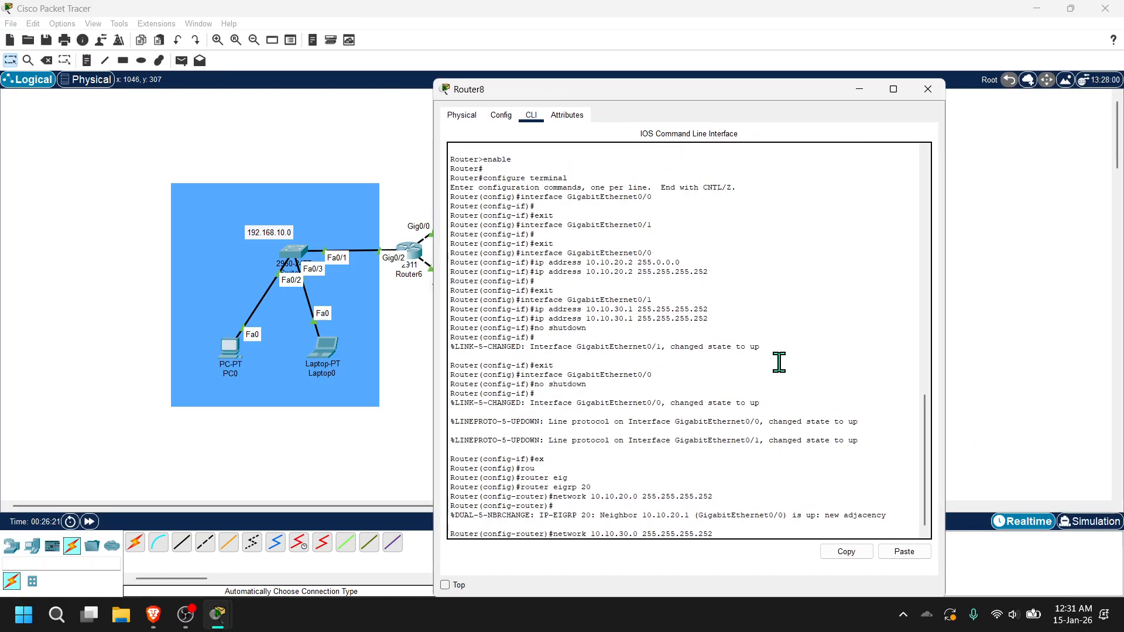
key("Return")
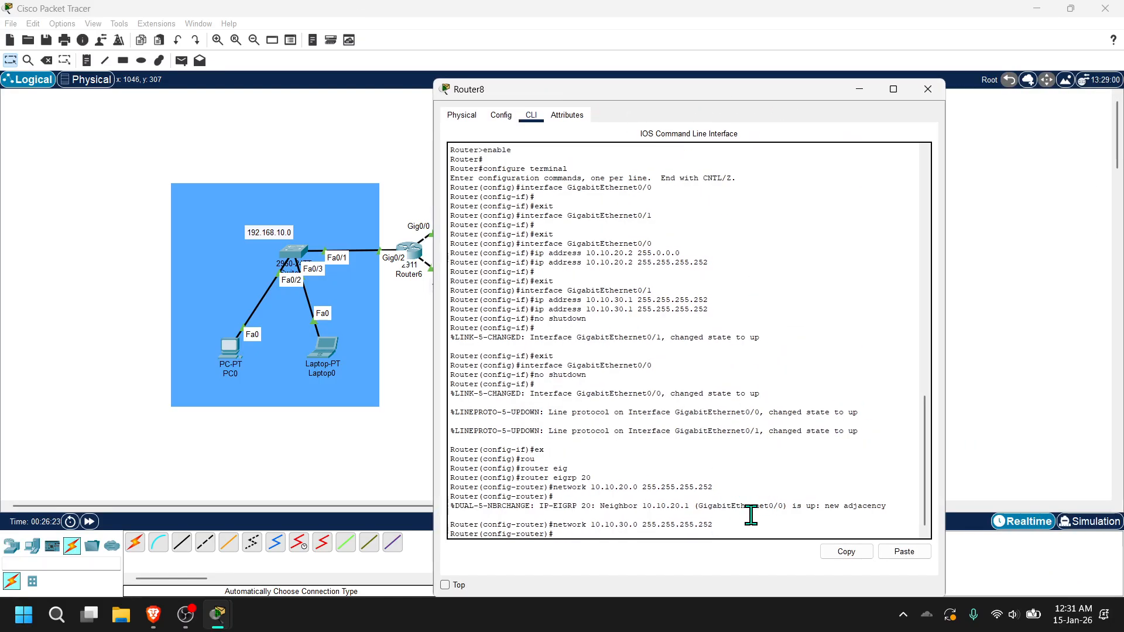
Exit EIGRP configuration on Router8, save the running configuration with do wr, and close the router's window
type("ex")
key("Return")
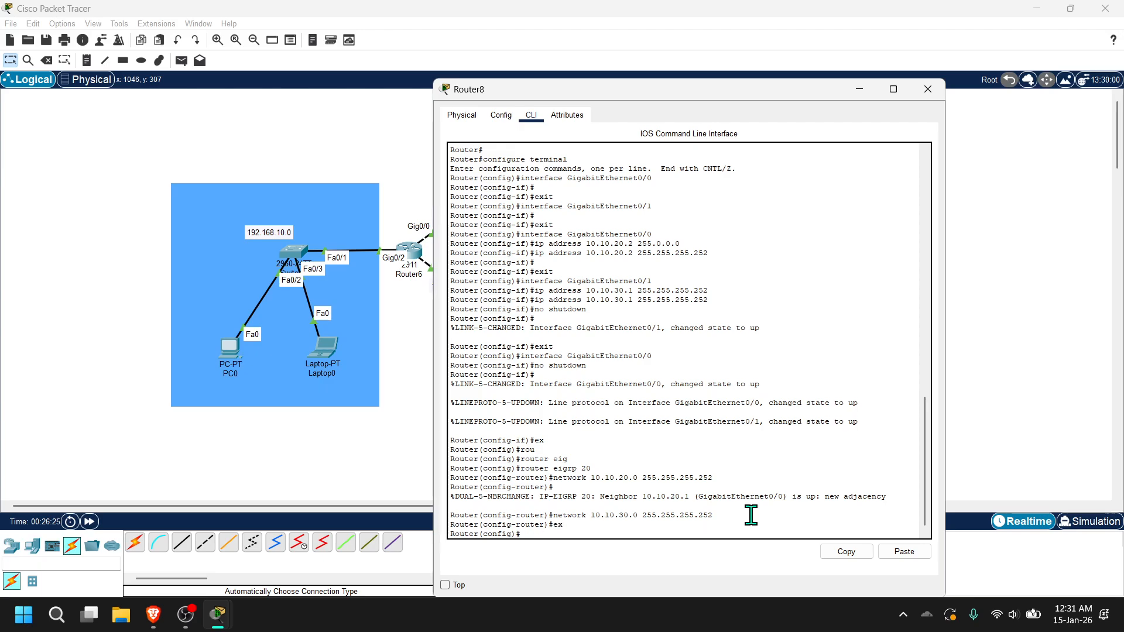
type("do wr")
key("Return")
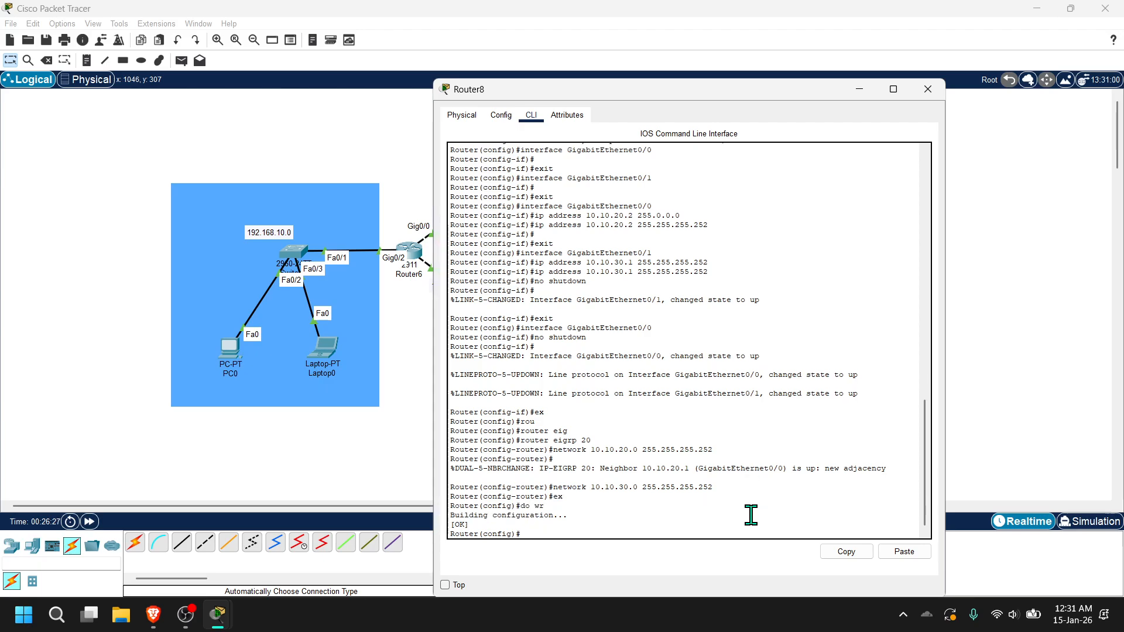
left_click(927, 89)
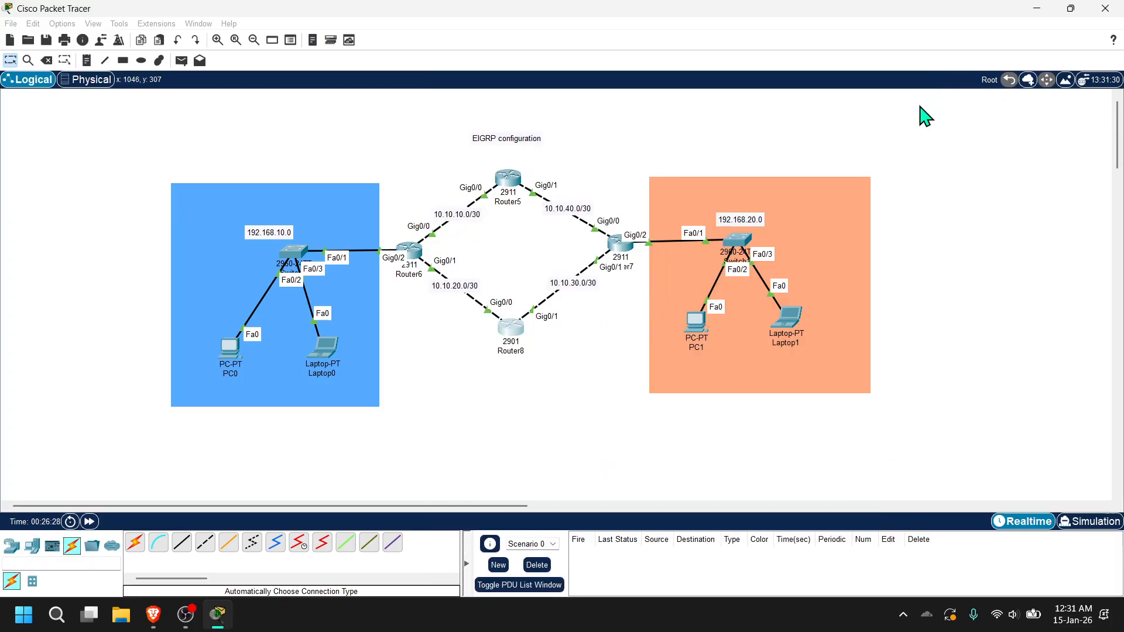
Open Router7's command line, exit interface configuration, and enter EIGRP 20 configuration with router eigrp 20
left_click(621, 243)
left_click(493, 114)
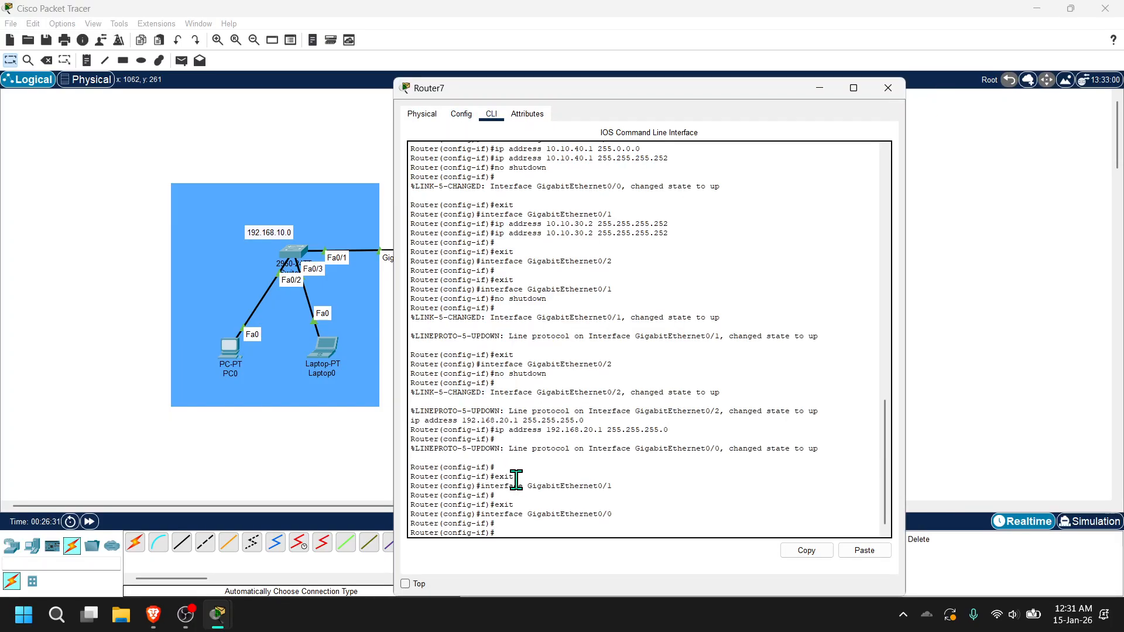
type("ex")
key("Return")
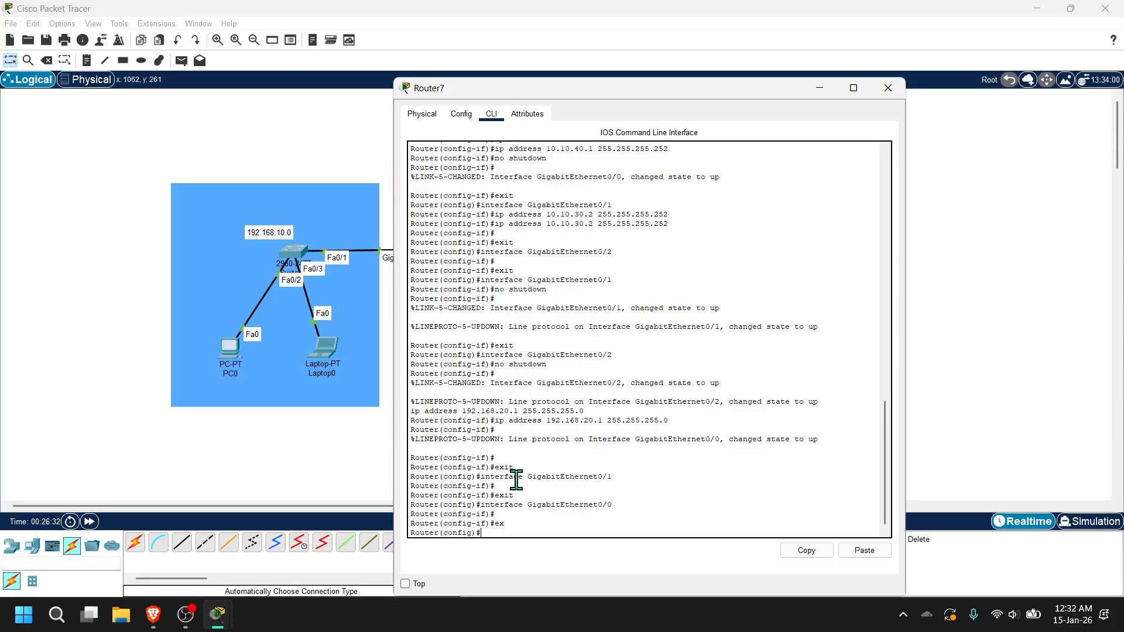
type("rou")
key("Tab")
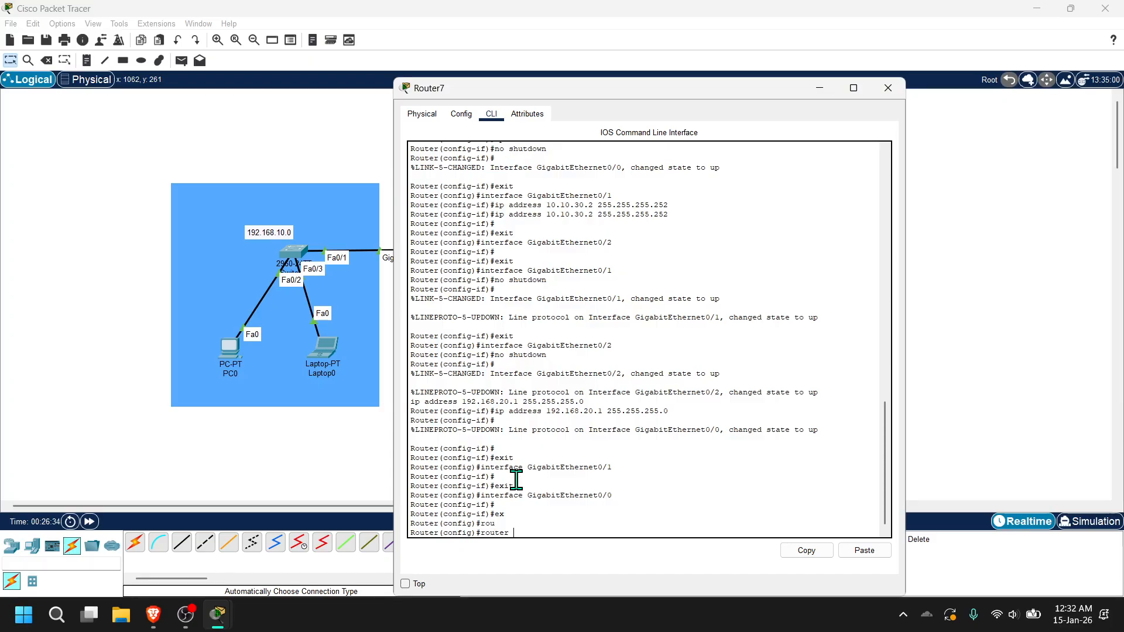
type("ei")
key("Tab")
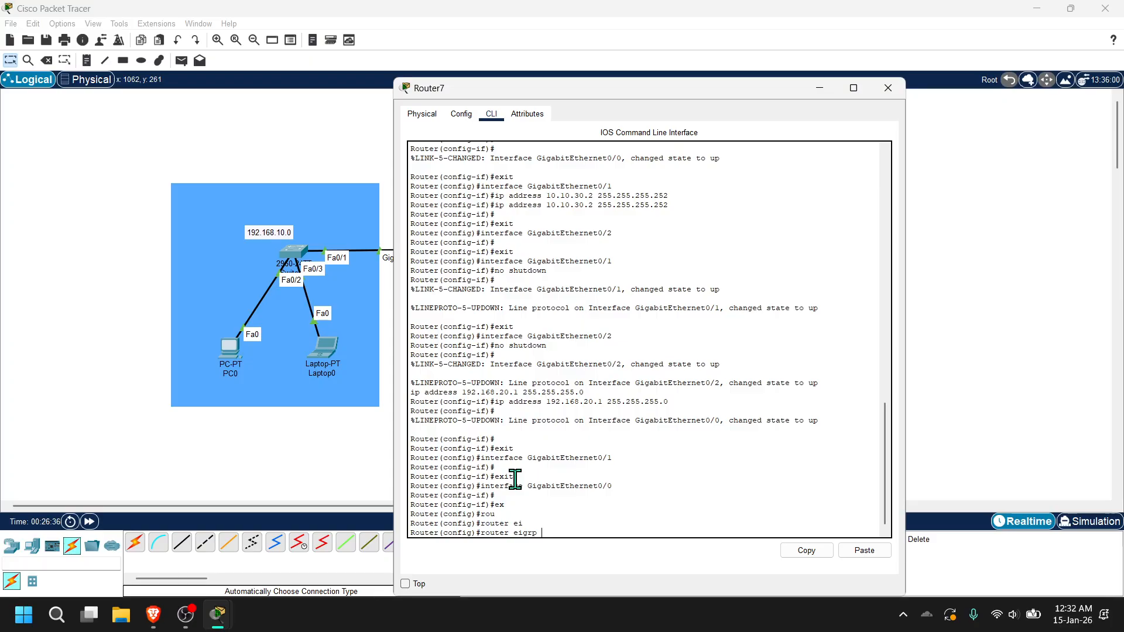
type("20")
key("Return")
type("net")
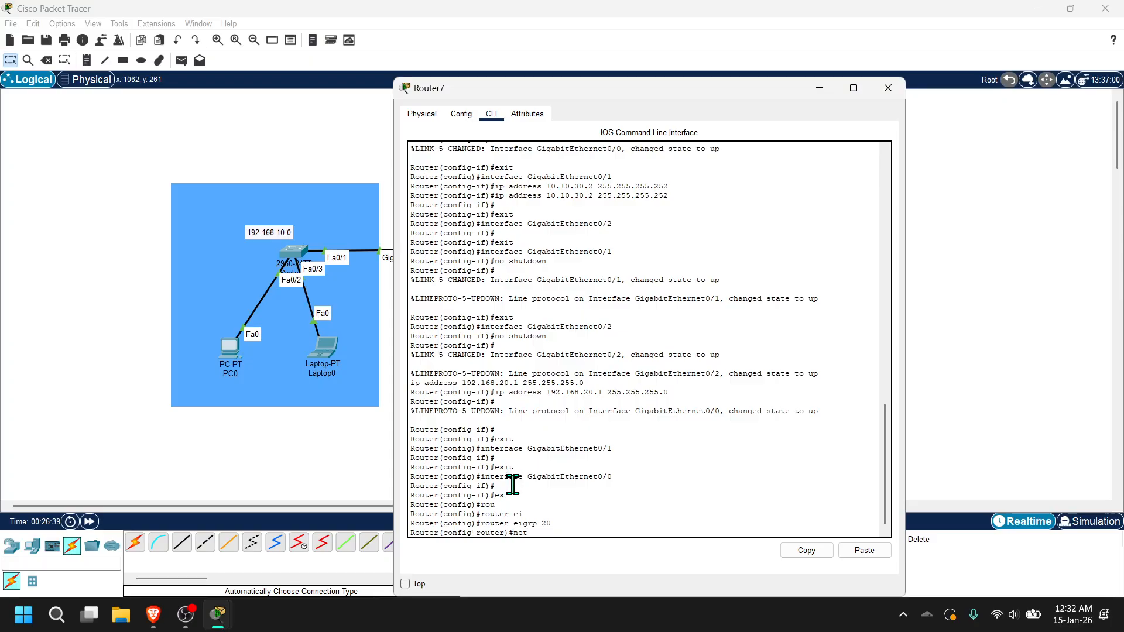
key("Tab")
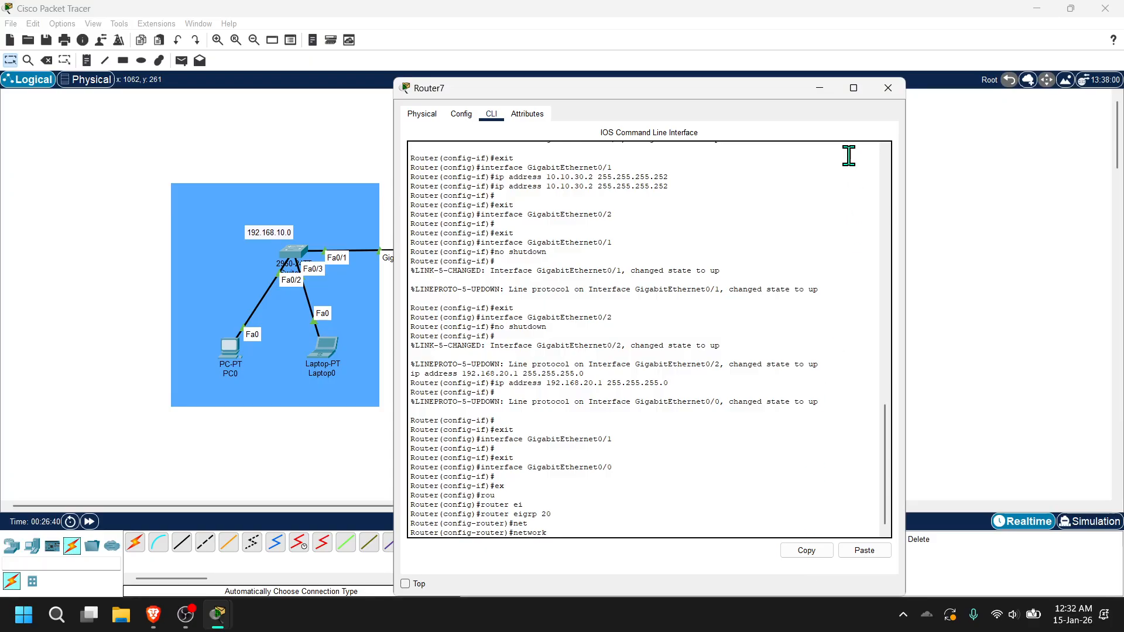
left_click_drag(759, 101, 598, 111)
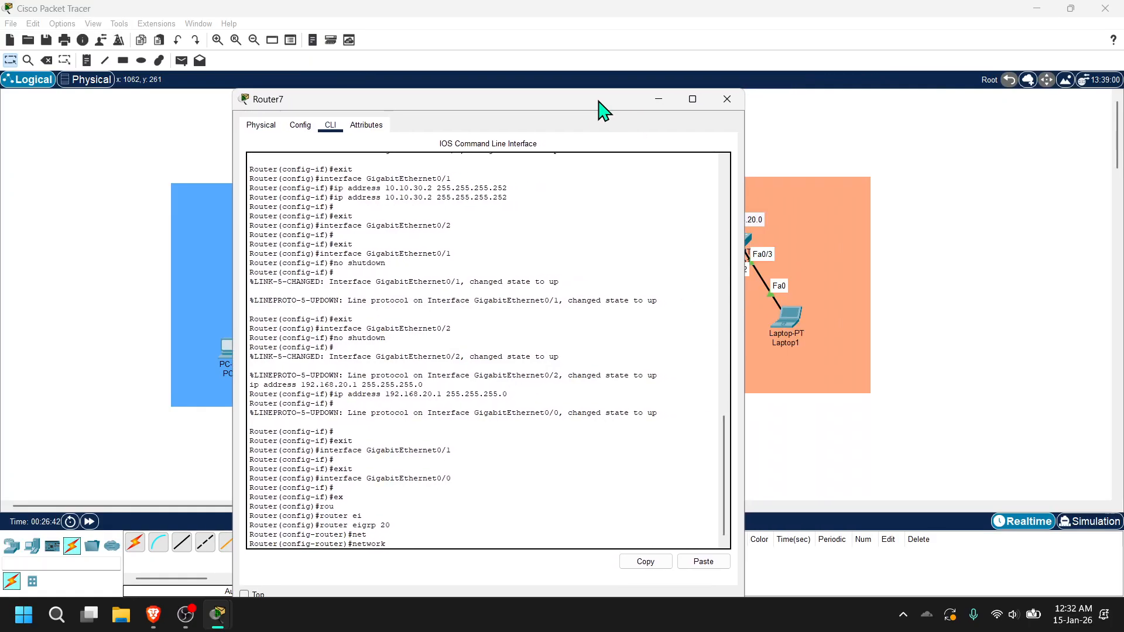
key("BackSpace")
key("BackSpace")
key("BackSpace")
key("BackSpace")
key("BackSpace")
key("BackSpace")
key("BackSpace")
key("BackSpace")
Paste the copied network command on Router7 and edit it to add 10.10.30.0 with mask 255.255.255.252 to EIGRP 20
left_click(704, 562)
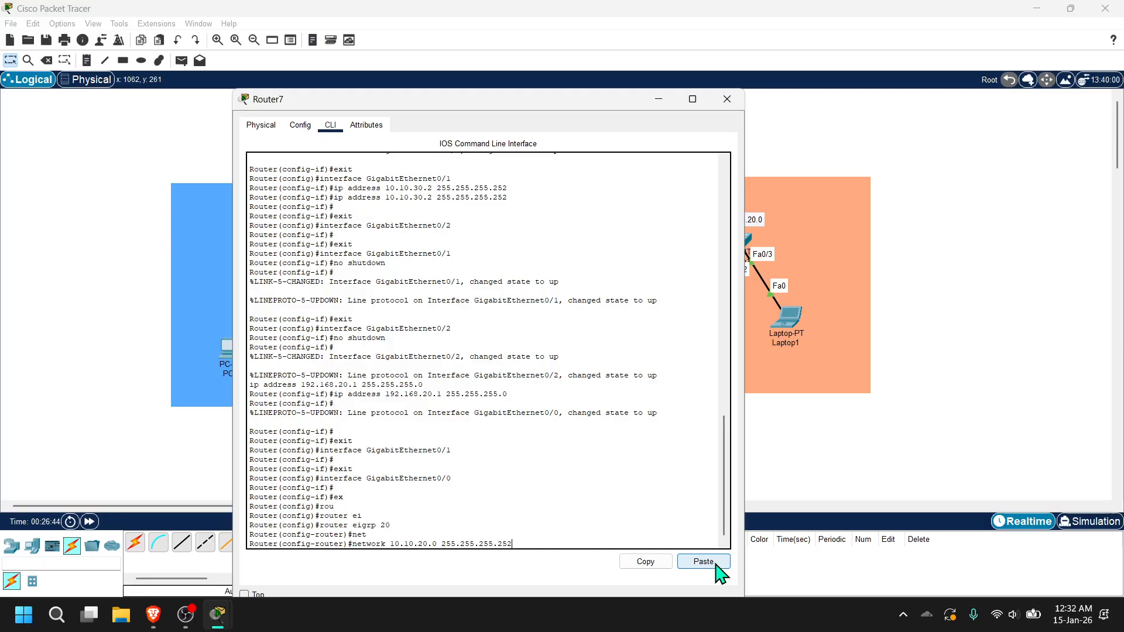
left_click_drag(567, 99, 383, 88)
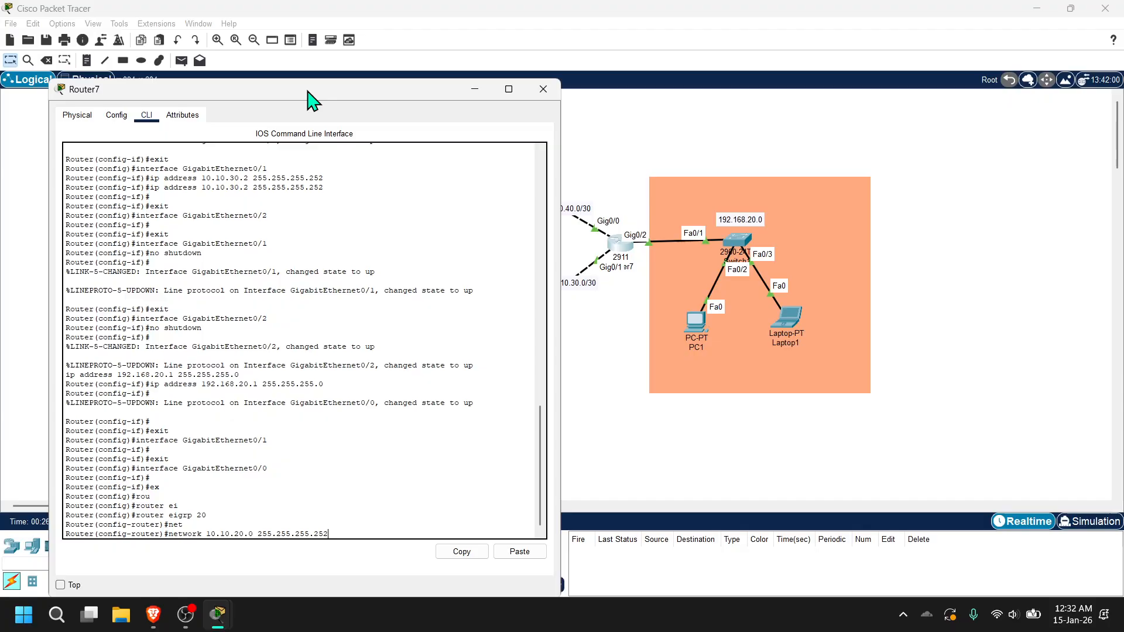
left_click_drag(308, 91, 337, 134)
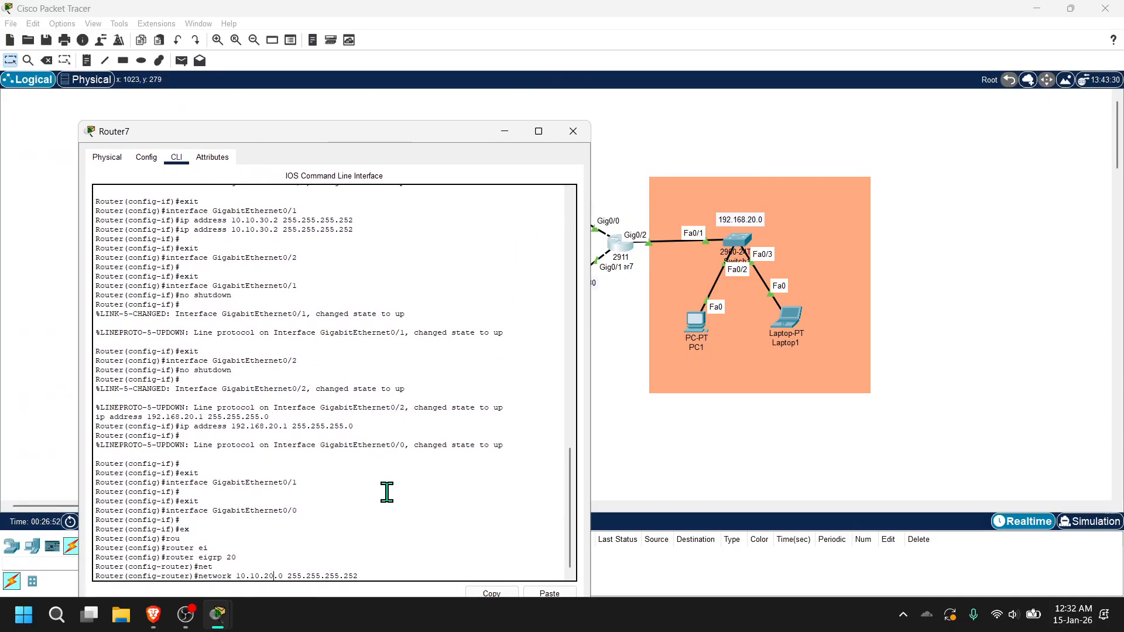
key("BackSpace")
key("BackSpace")
type("30")
key("Return")
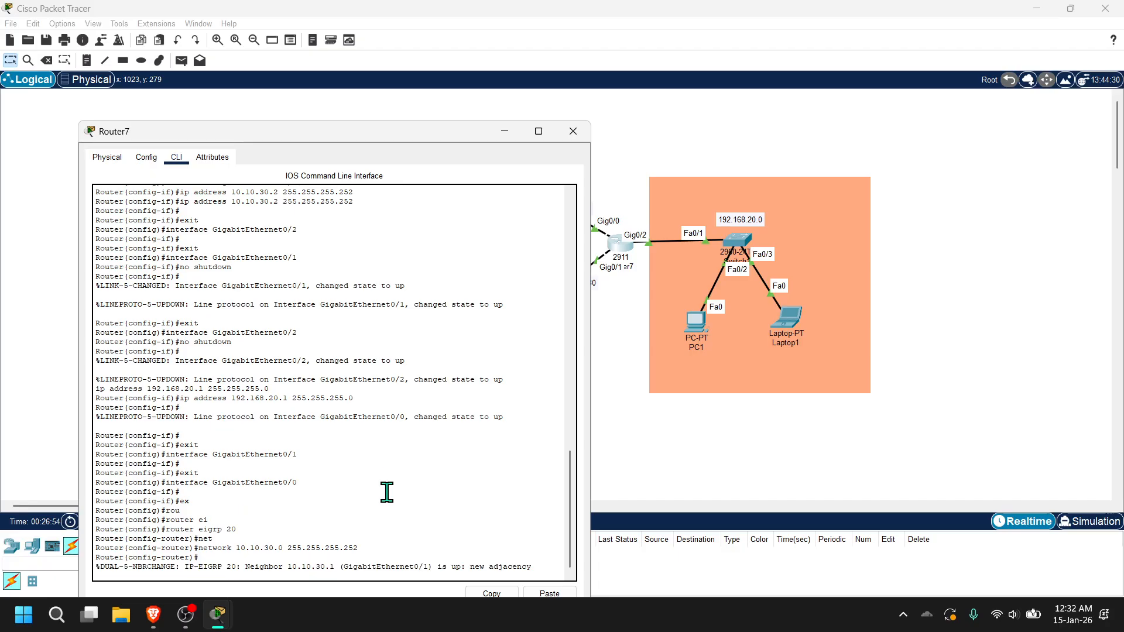
Reuse the previous network command on Router7 to add 10.10.40.0 with mask 255.255.255.252 to EIGRP 20
key("Return")
key("Up")
key("Left")
key("Left")
key("Left")
key("Left")
key("Left")
key("Left")
key("Left")
key("Left")
key("Left")
key("Left")
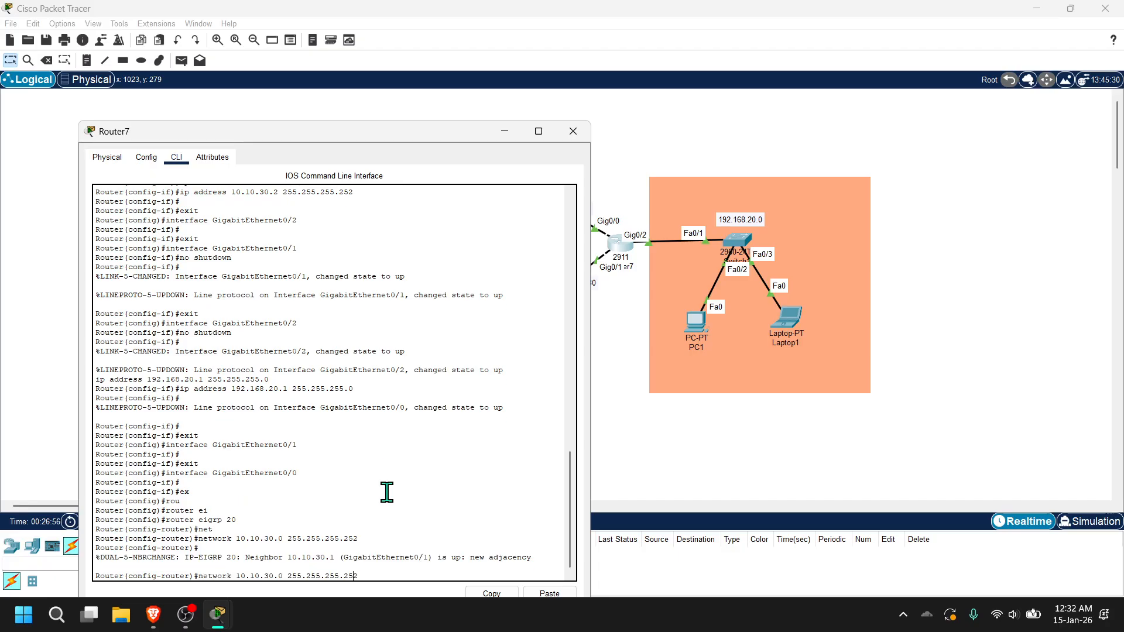
key("Left")
key("Left")
key("Left")
key("Left")
key("Left")
key("Left")
key("Left")
key("Left")
key("Left")
key("BackSpace")
type("4")
key("Return")
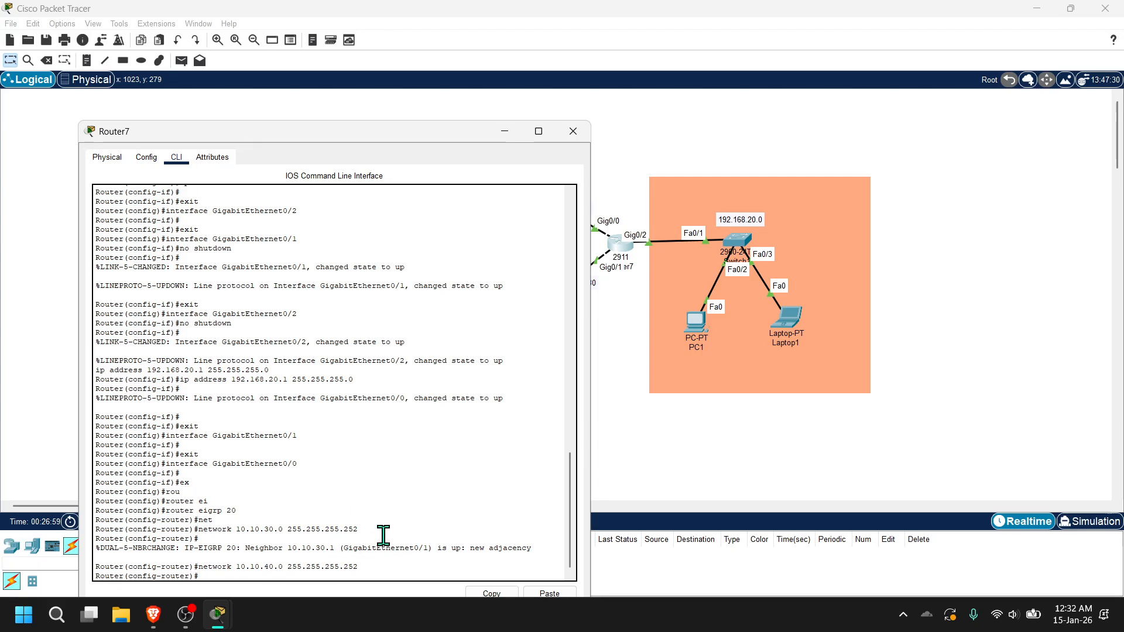
Try to exit EIGRP configuration and save on Router7 with the single command ex do wr
type("ex do")
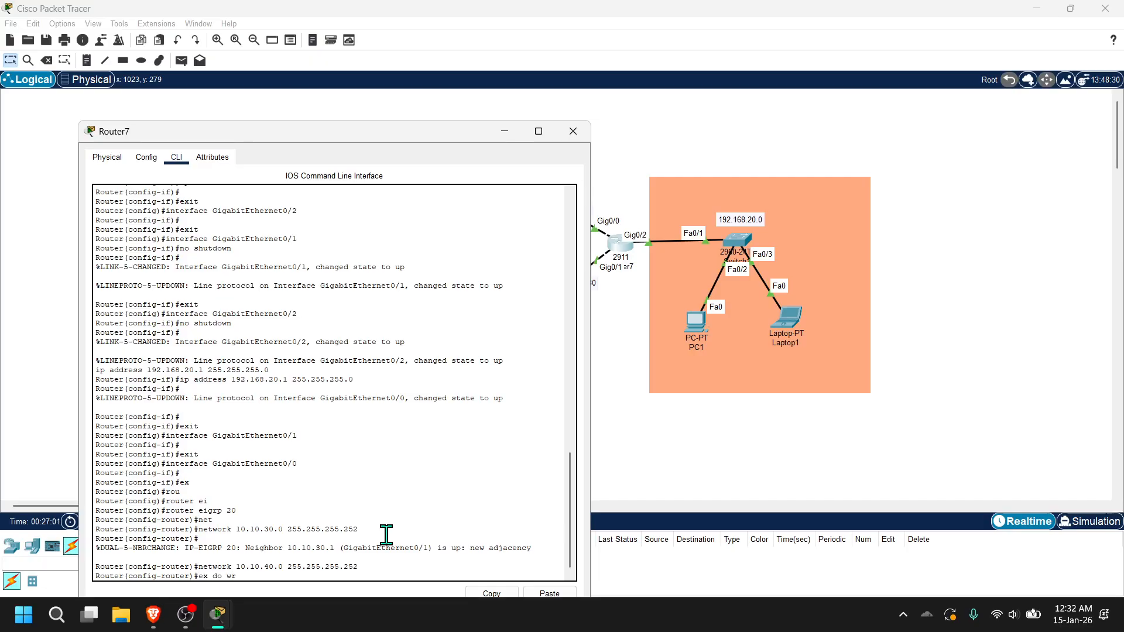
type(" wr")
key("Return")
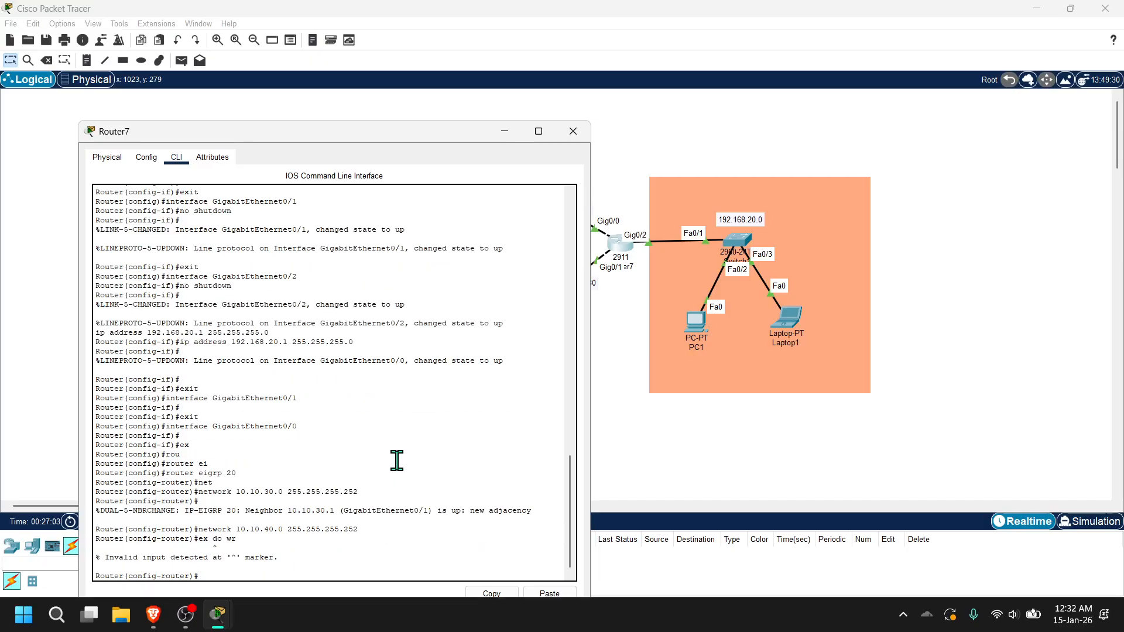
type("wx")
key("Return")
Exit EIGRP configuration on Router7 with ex, save the running configuration with do wr, and close the router's window
type("e")
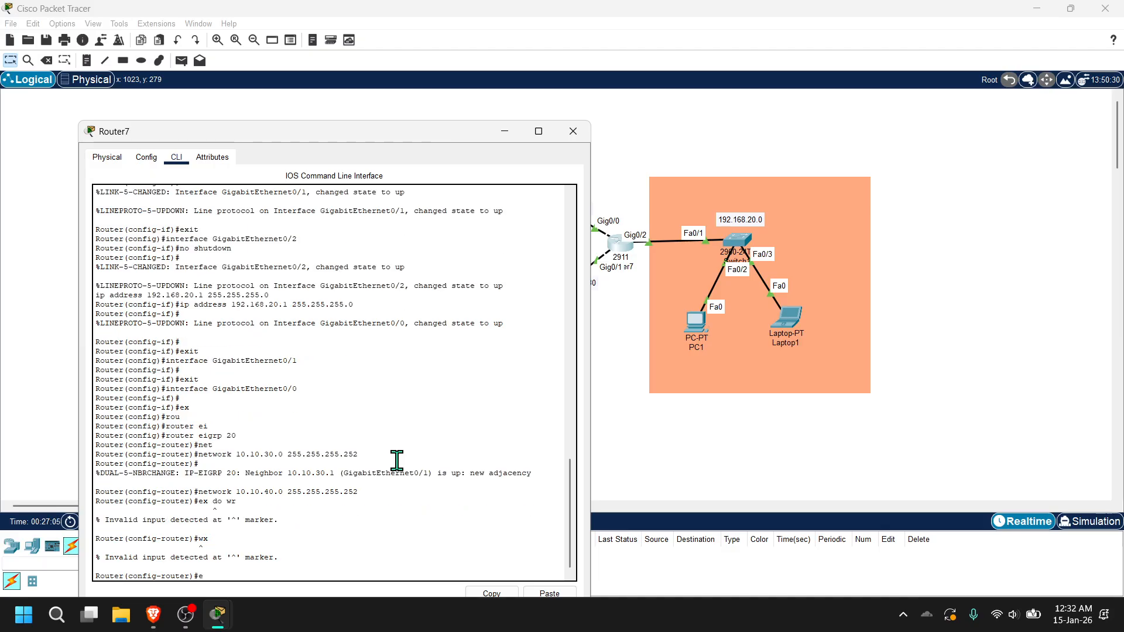
type("x")
key("Return")
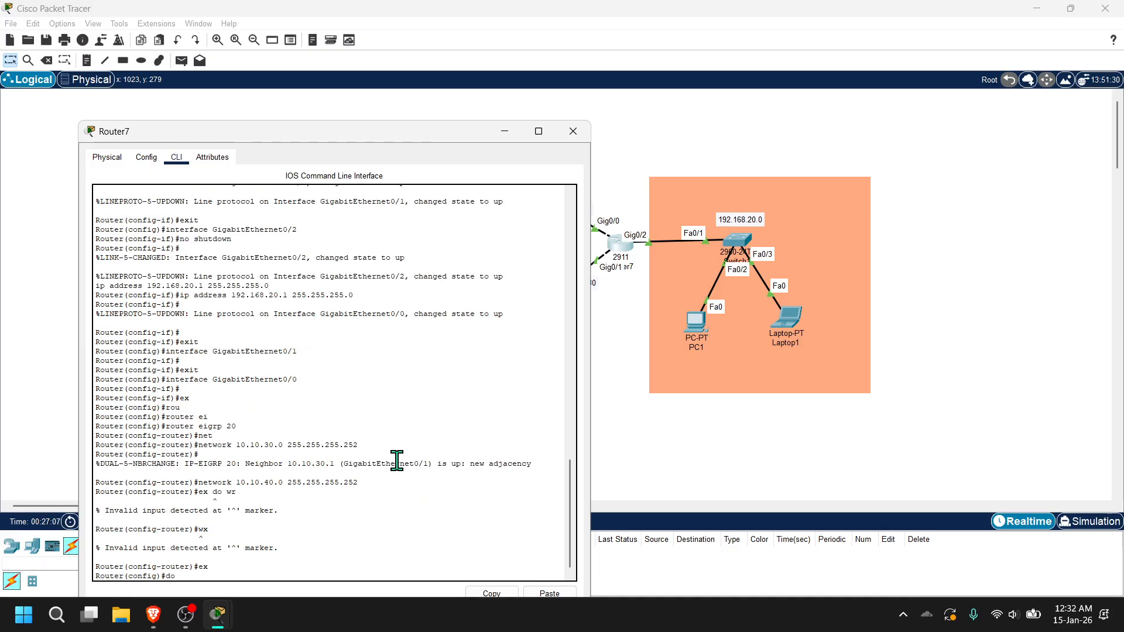
key("Return")
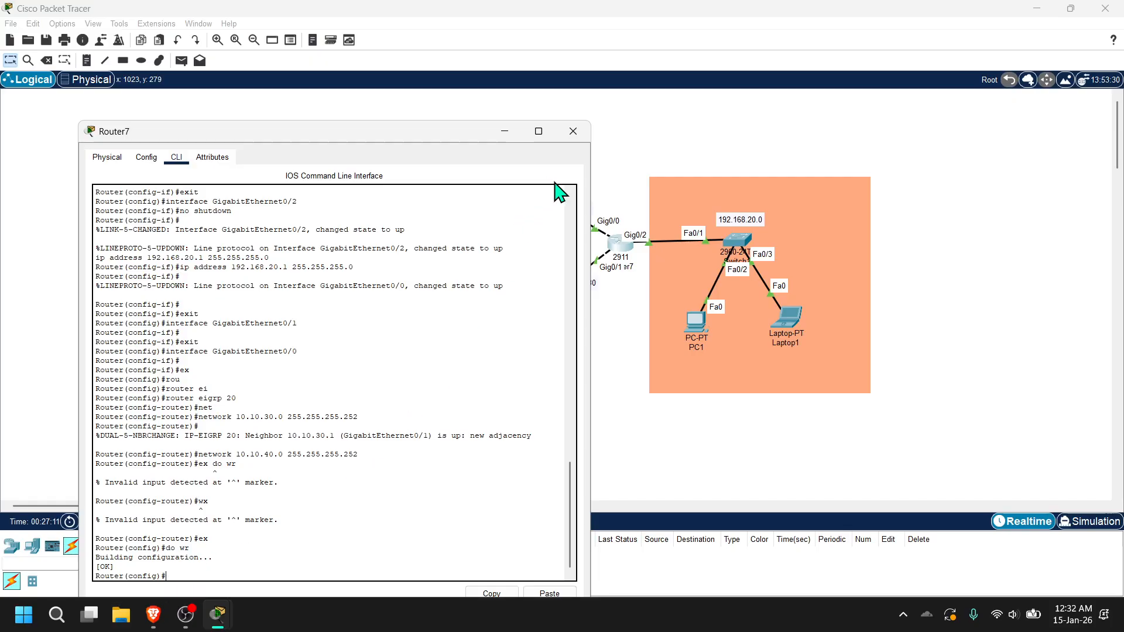
left_click(573, 131)
Open Router5's command line, exit interface configuration with ex, and enter EIGRP 20 router configuration
left_click(508, 178)
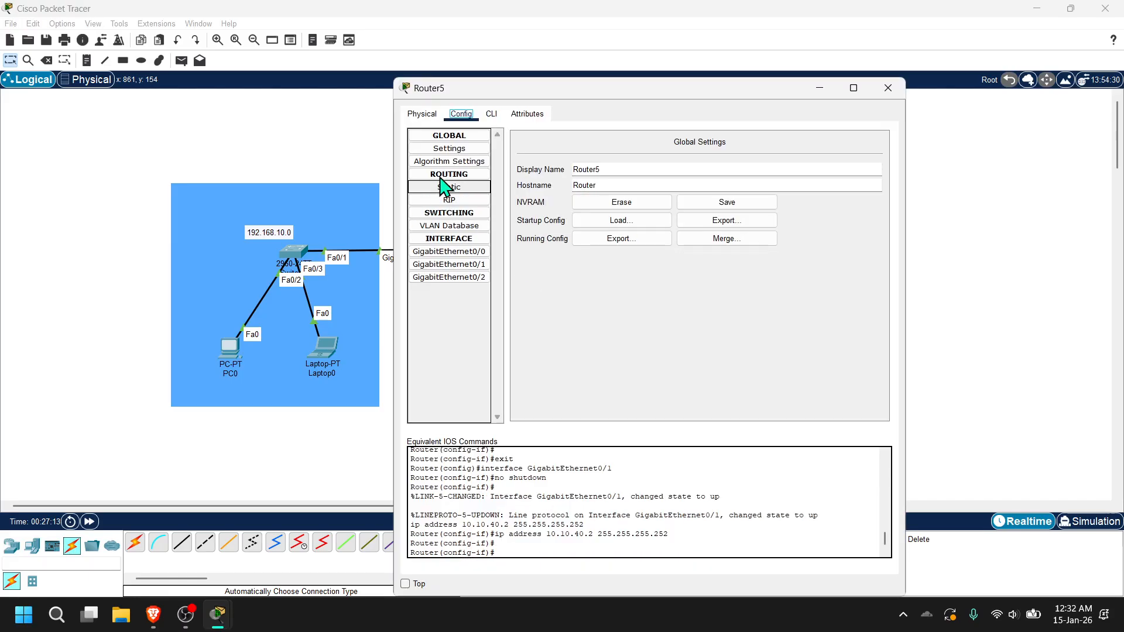
left_click(491, 114)
type("ex")
key("Return")
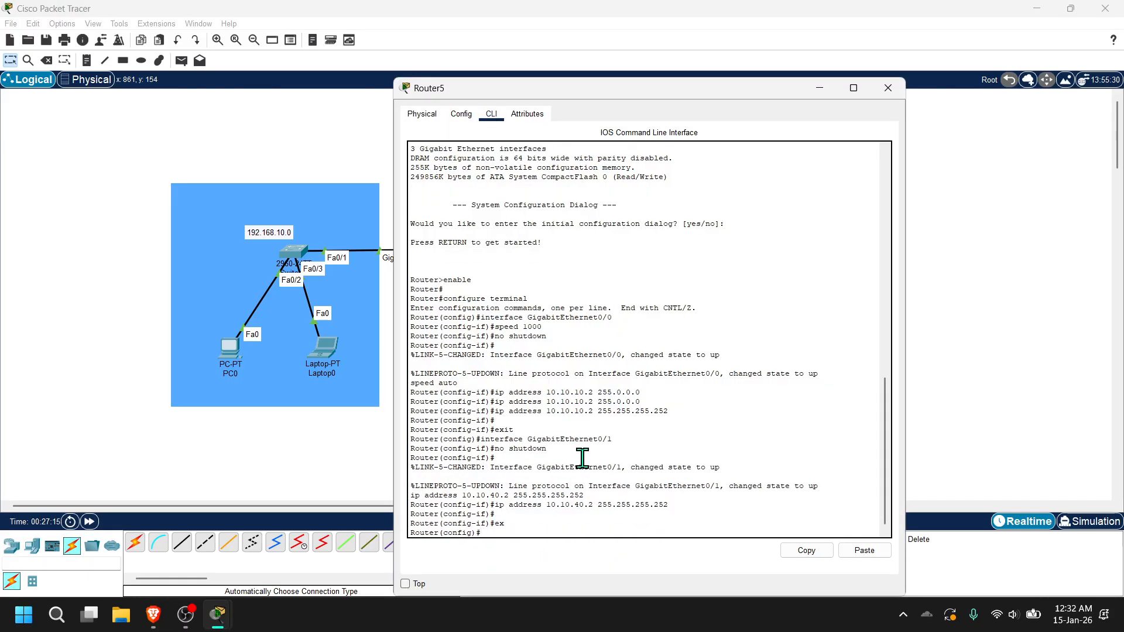
type("rou")
key("Tab")
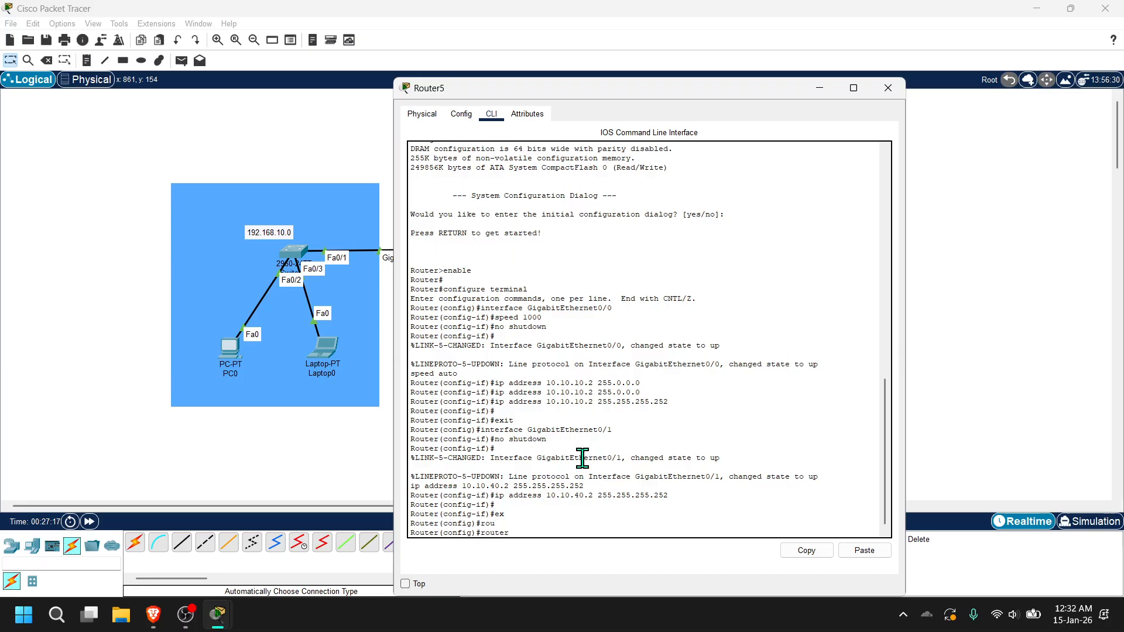
type("eig")
key("Tab")
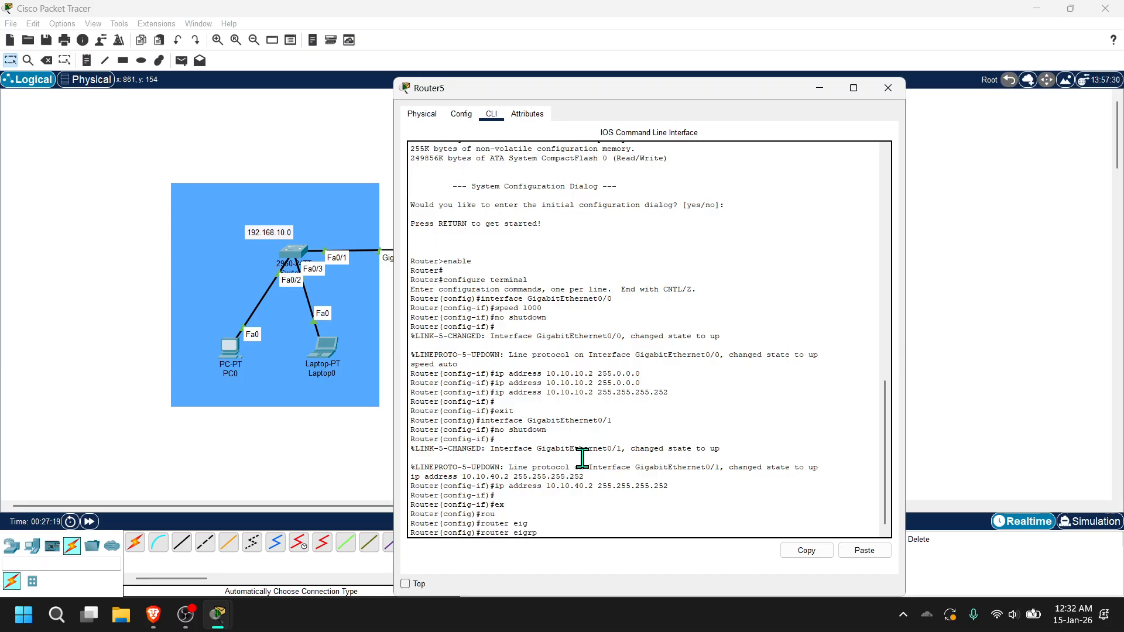
type("20")
key("Return")
Paste the copied network command on Router5 and edit it to add 10.10.10.0 with mask 255.255.255.252 to EIGRP 20
type("net")
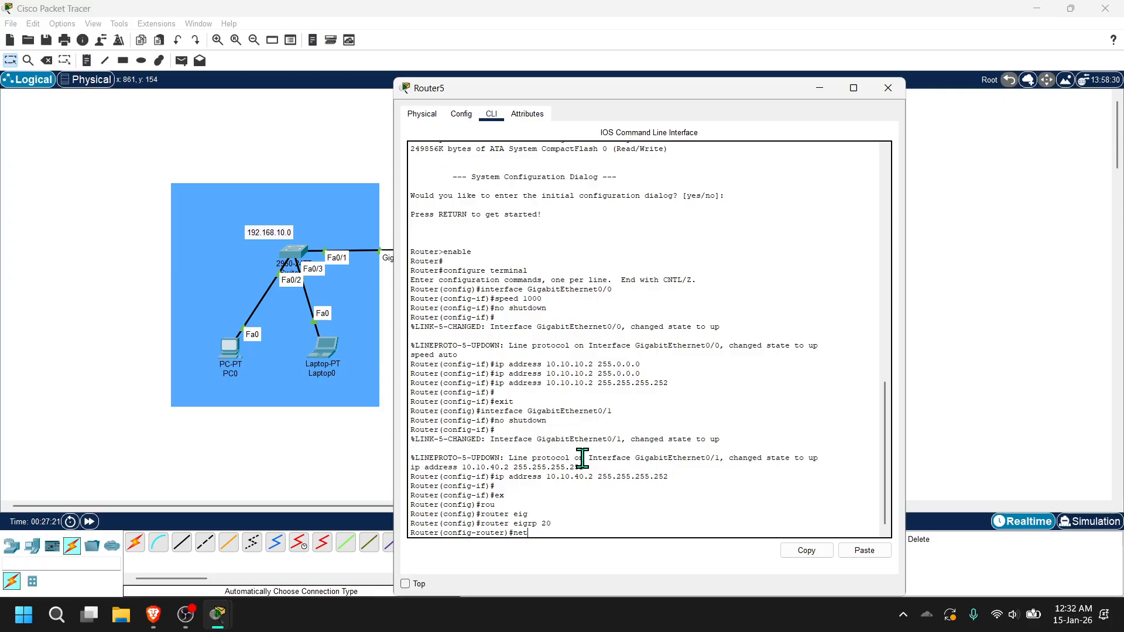
key("BackSpace")
key("BackSpace")
key("BackSpace")
left_click(876, 554)
key("BackSpace")
type("1")
key("Return")
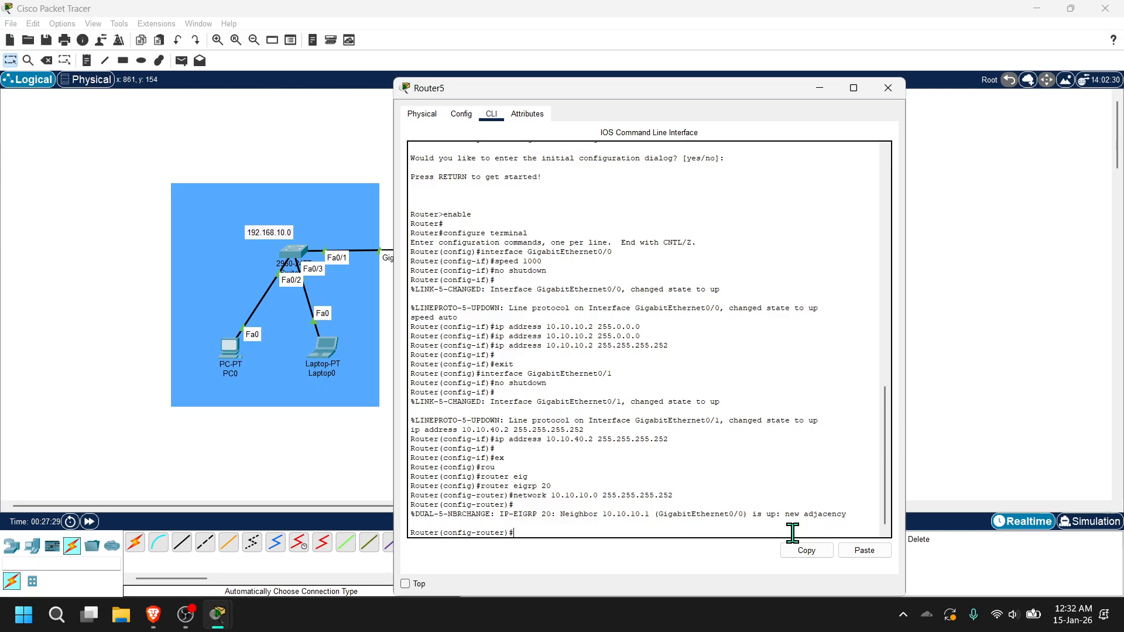
Reuse the previous network command on Router5 to add 10.10.40.0 with mask 255.255.255.252 to EIGRP 20
key("Up")
key("Left")
key("Left")
key("Left")
key("Left")
key("Left")
key("Left")
key("Left")
key("Left")
key("Left")
key("Left")
key("Left")
key("Left")
key("Left")
key("Left")
key("Left")
key("Left")
key("Left")
key("Left")
key("Left")
key("BackSpace")
type("4")
key("Return")
key("Return")
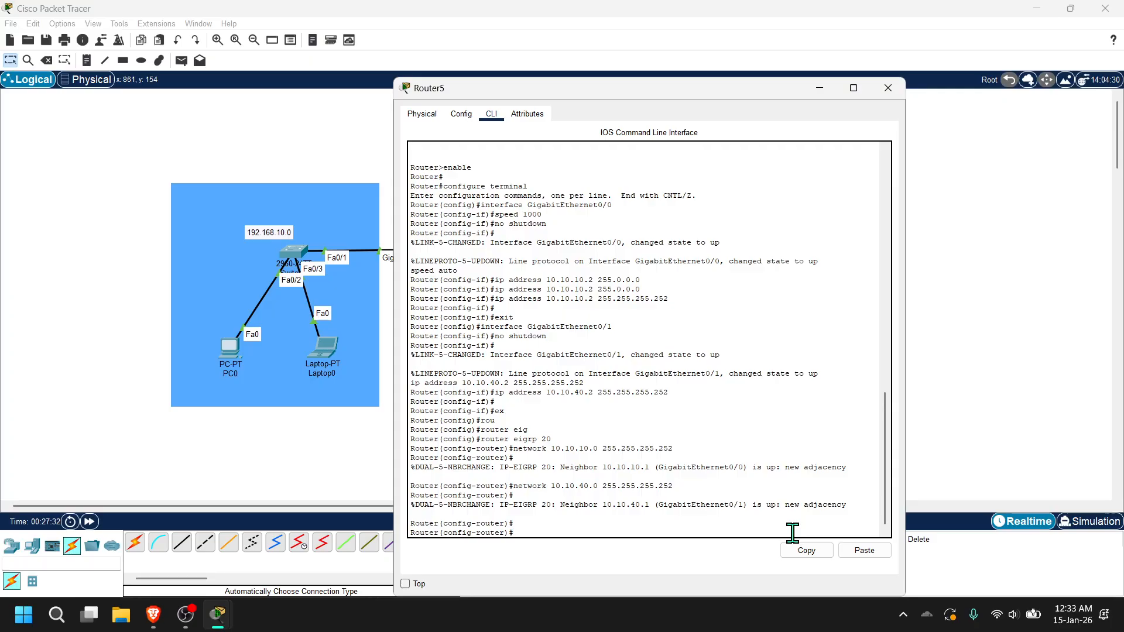
type("ex")
Minimize Router5's window, reopen Router7's command line, and enter EIGRP 20 router configuration there
left_click(820, 89)
left_click(625, 248)
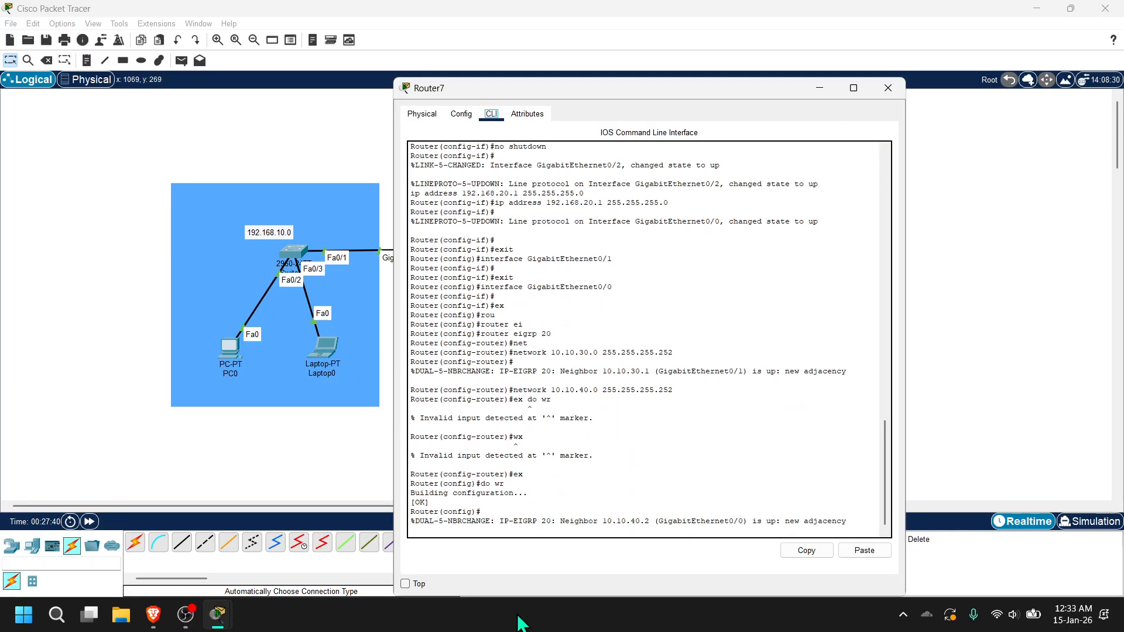
left_click(541, 520)
key("Return")
key("Return")
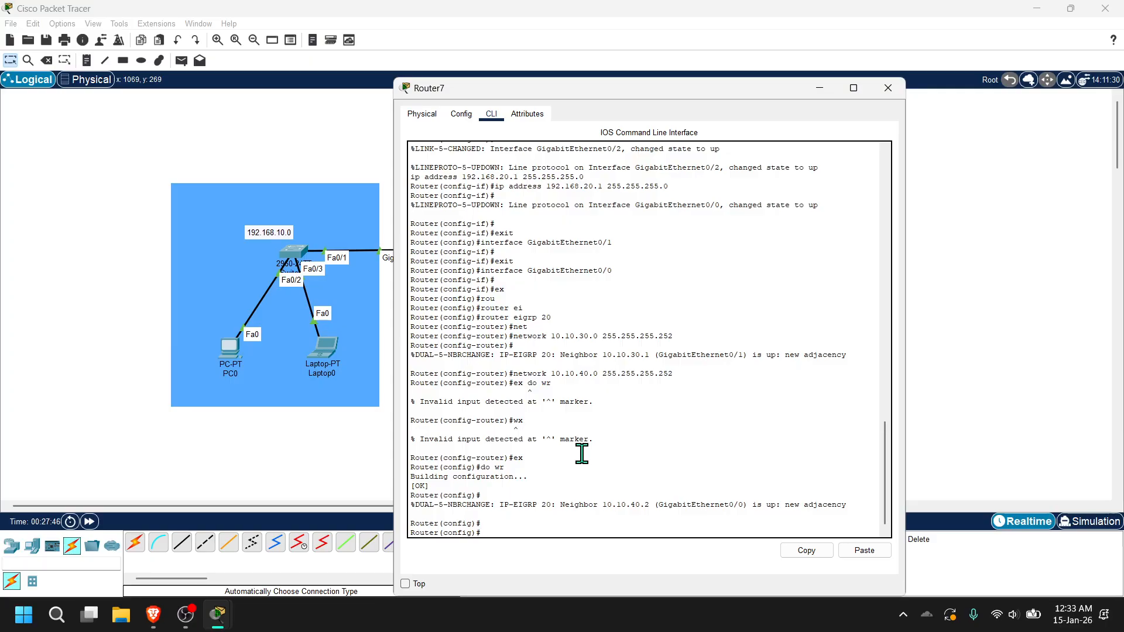
type("rou")
key("Tab")
type("eig")
key("Tab")
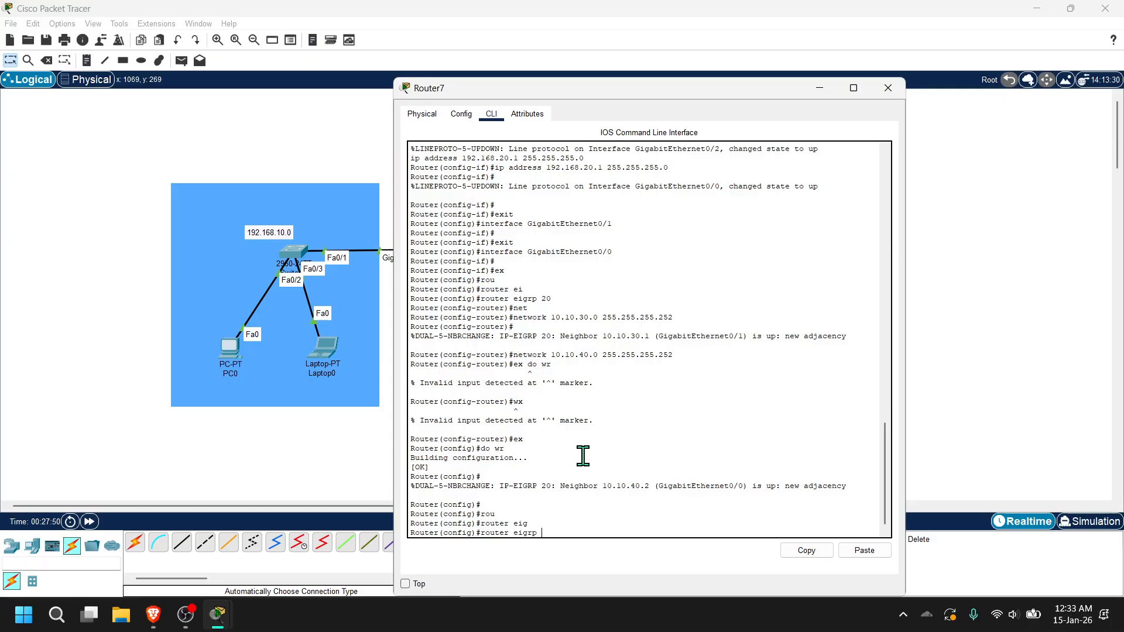
type("29")
key("BackSpace")
type("0")
key("Return")
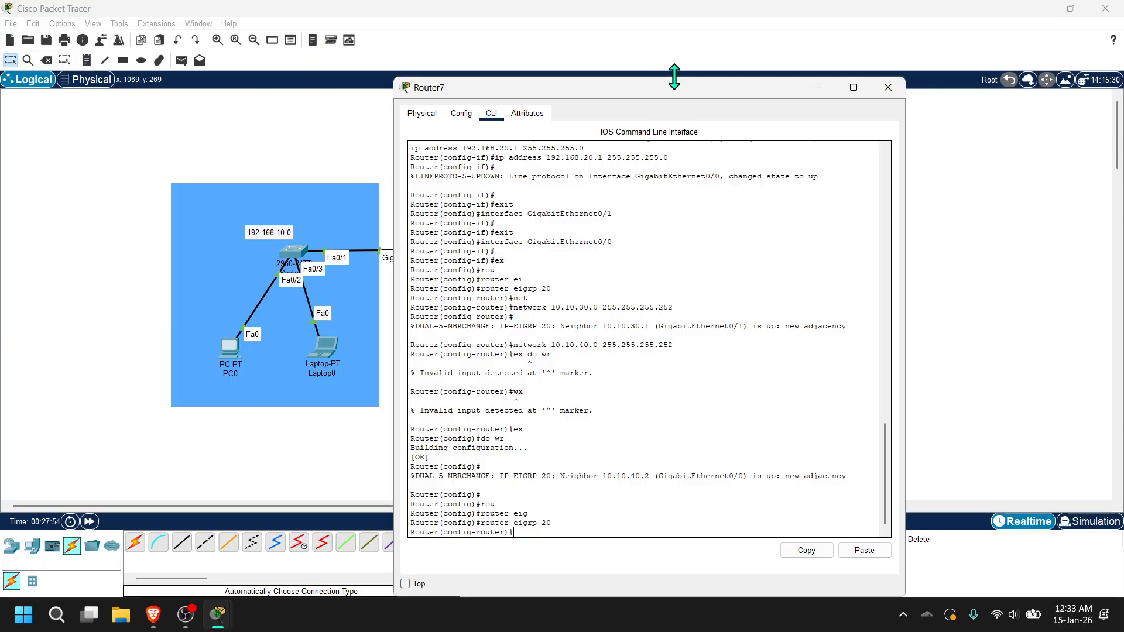
Add network 192.168.20.0 with mask 255.255.255.0 to EIGRP 20 on Router7
left_click_drag(681, 89, 405, 101)
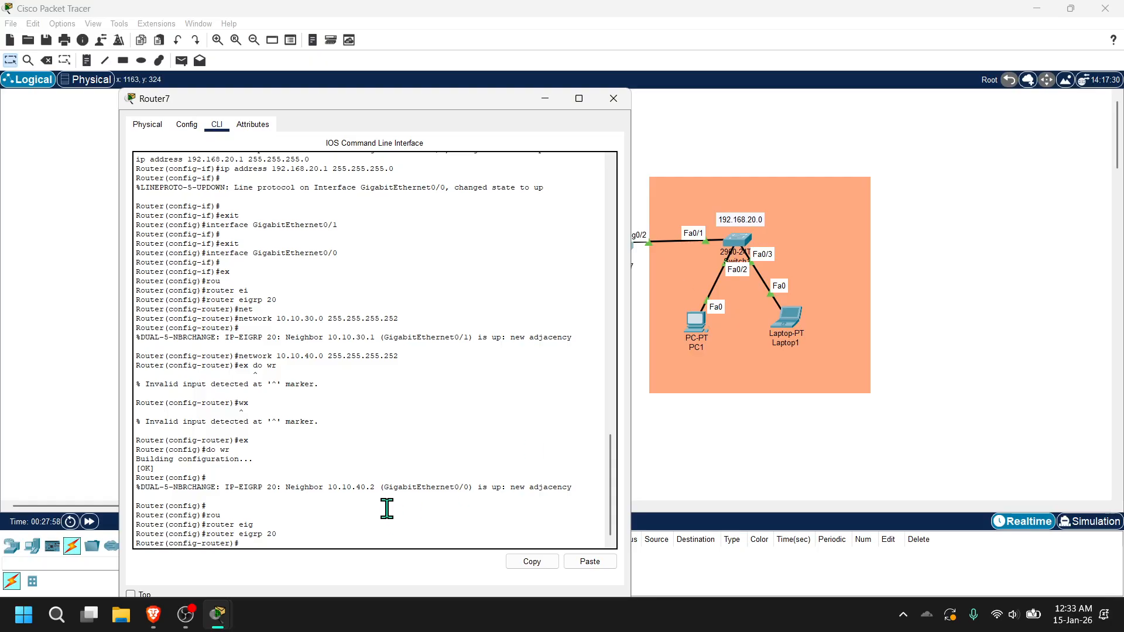
type("2.")
key("BackSpace")
key("BackSpace")
key("BackSpace")
type("net")
key("Tab")
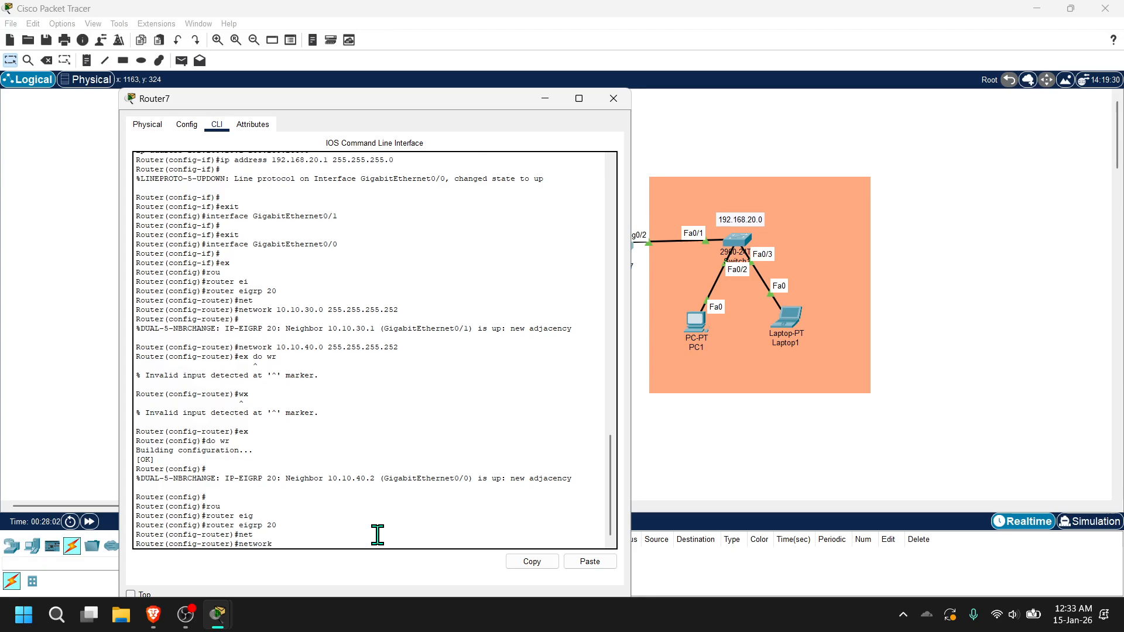
type("192.168.20.")
type("0 255.25")
type("5")
type(".255.2")
type("55.0")
key("Return")
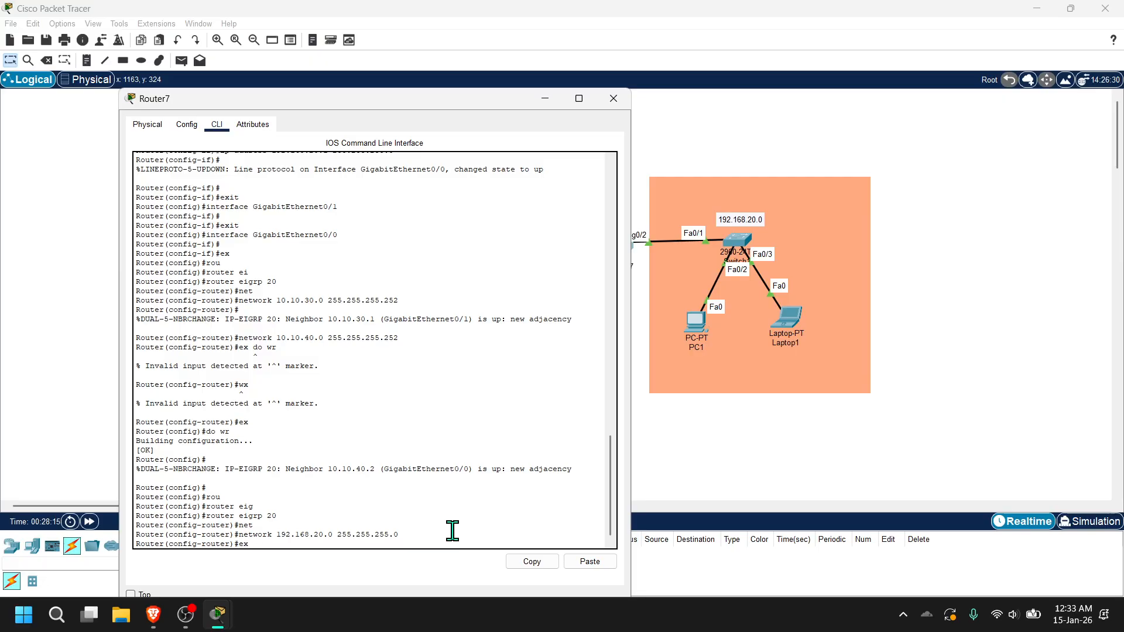
Exit EIGRP configuration on Router7, save its running configuration with do wr, and close its window
key("Return")
type("do")
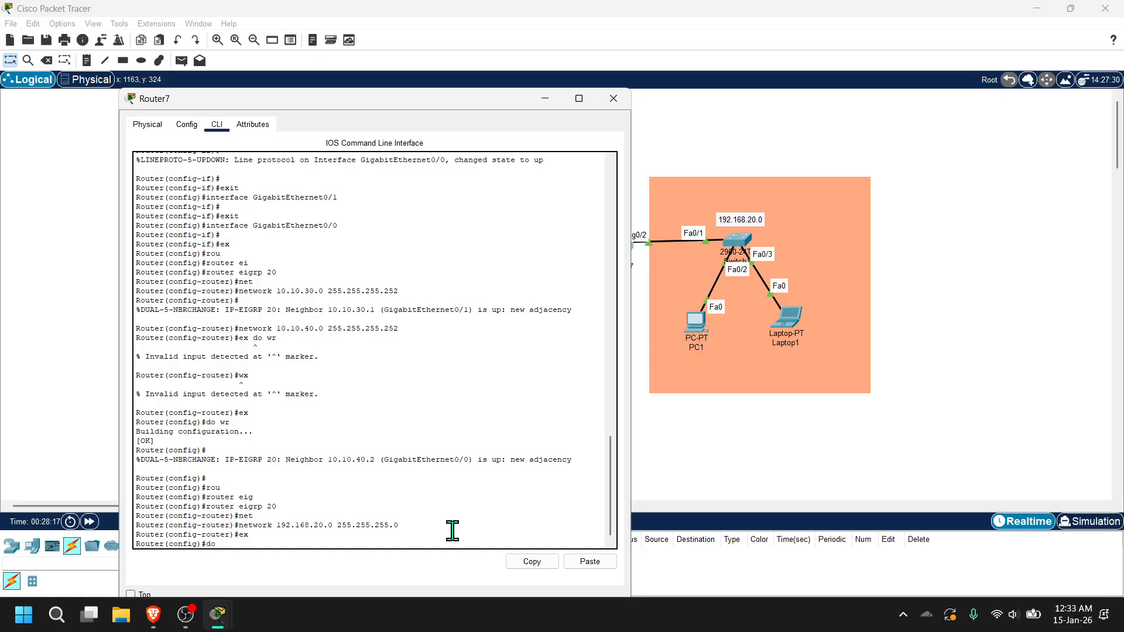
type(" wr")
key("Return")
key("Return")
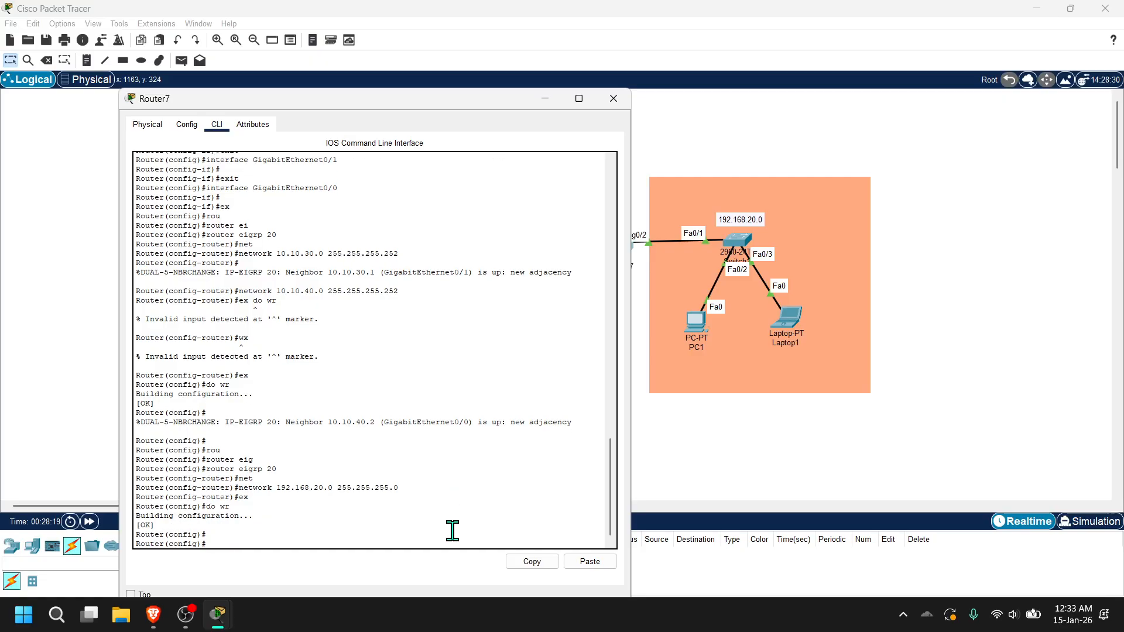
left_click(613, 98)
Return to Router5, exit EIGRP configuration, save with do wr, and close the router's window
left_click(505, 187)
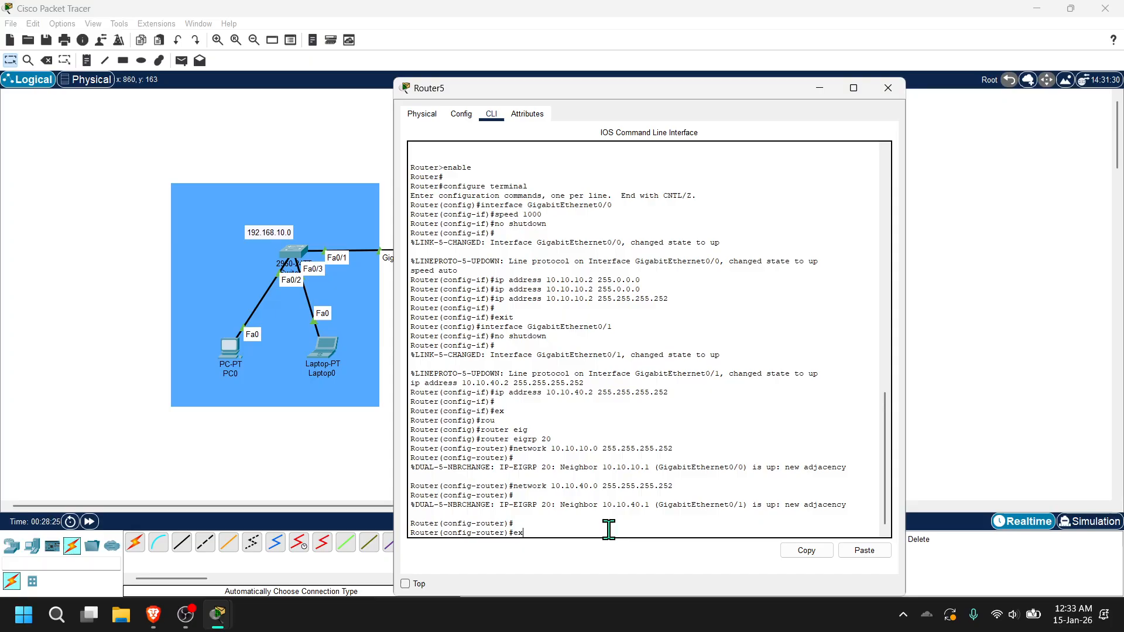
key("Return")
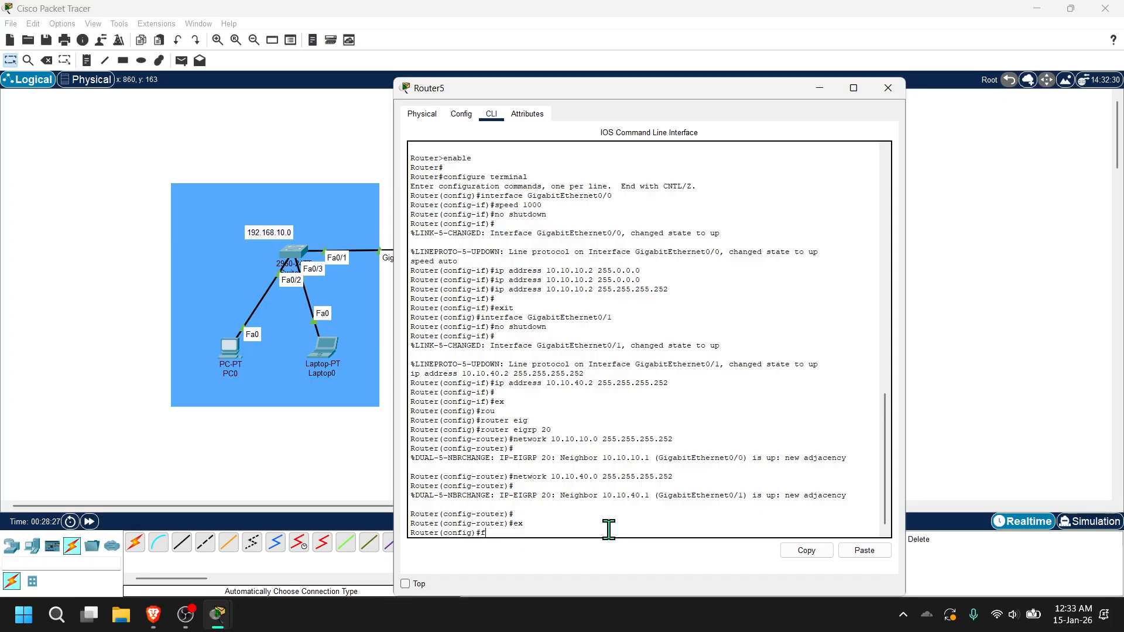
type("do wr")
key("Return")
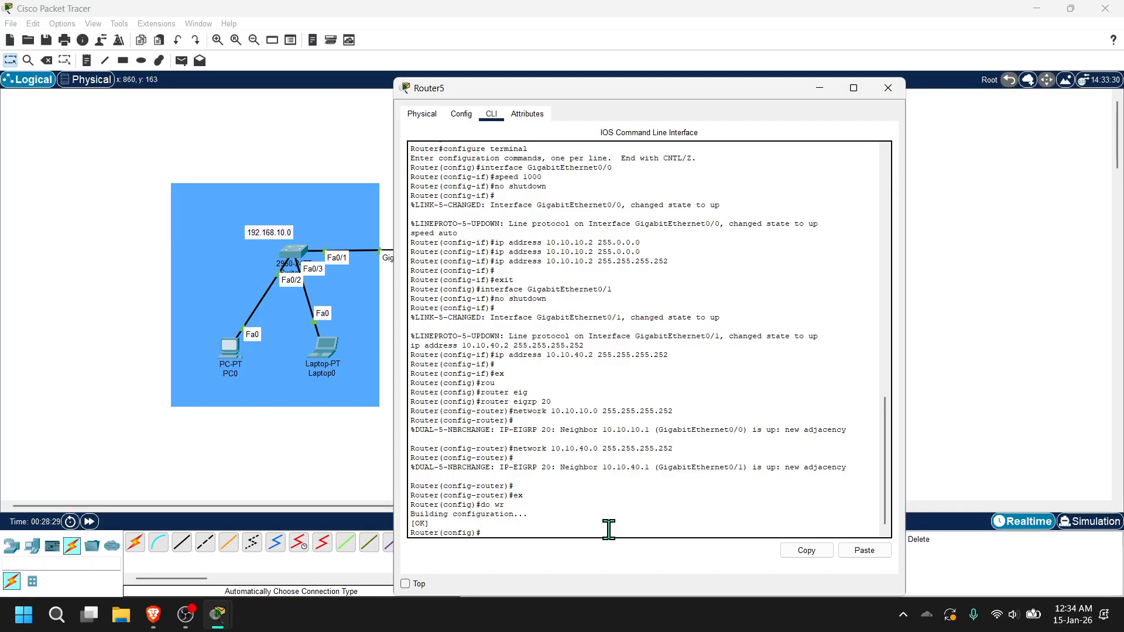
key("Return")
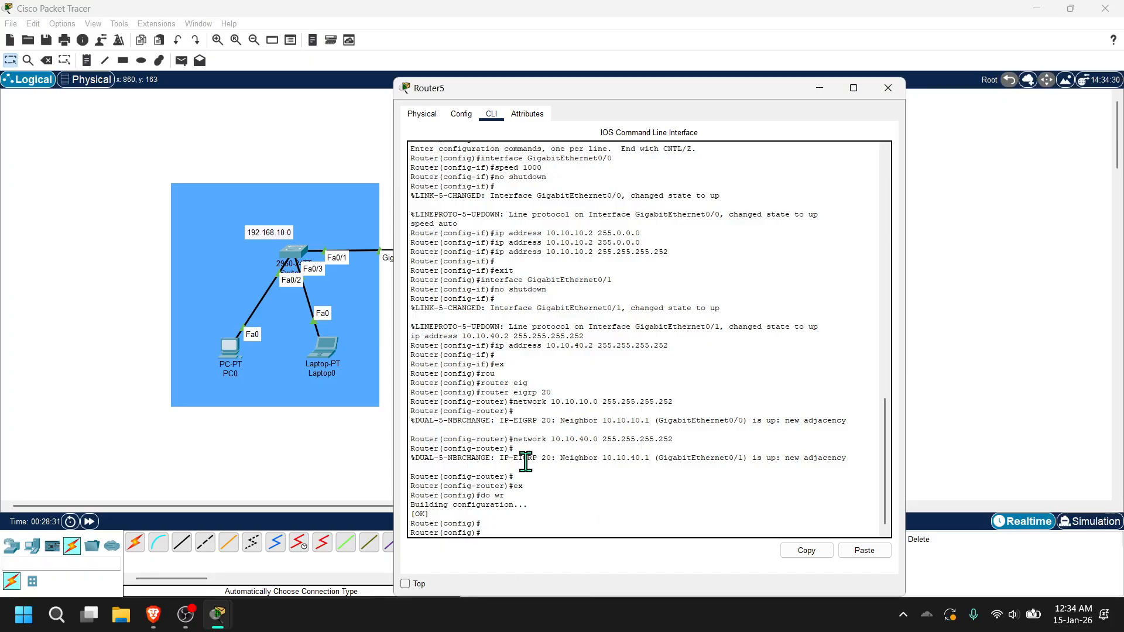
left_click(888, 88)
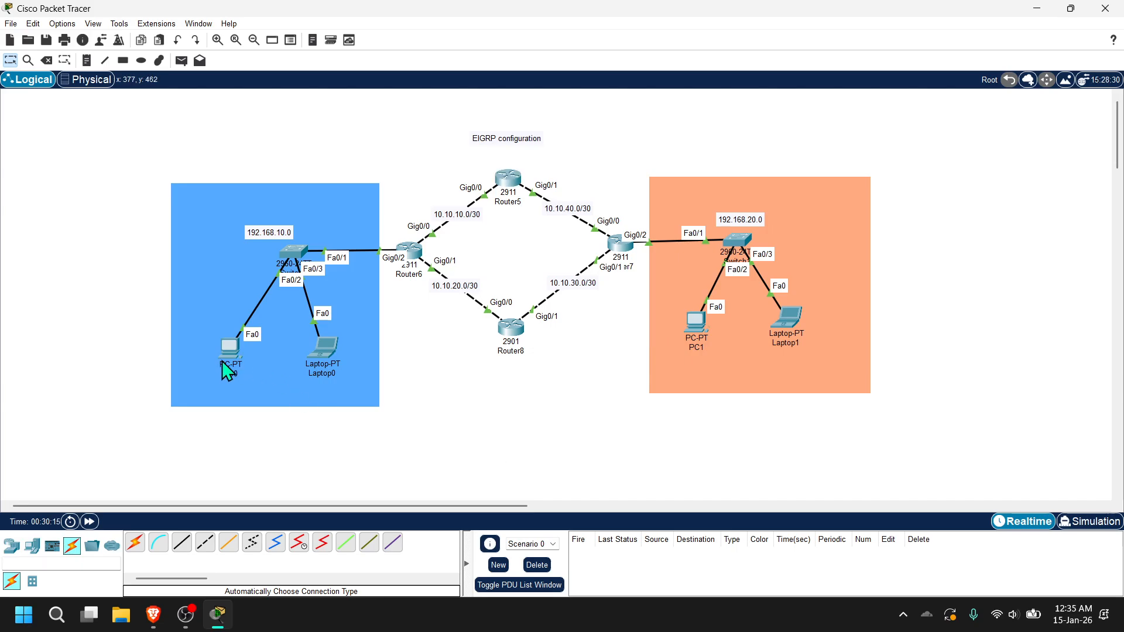
Open Laptop0 and view PC1's IP configuration, arranging the device windows to find the address to ping
left_click(322, 350)
left_click_drag(660, 103, 276, 80)
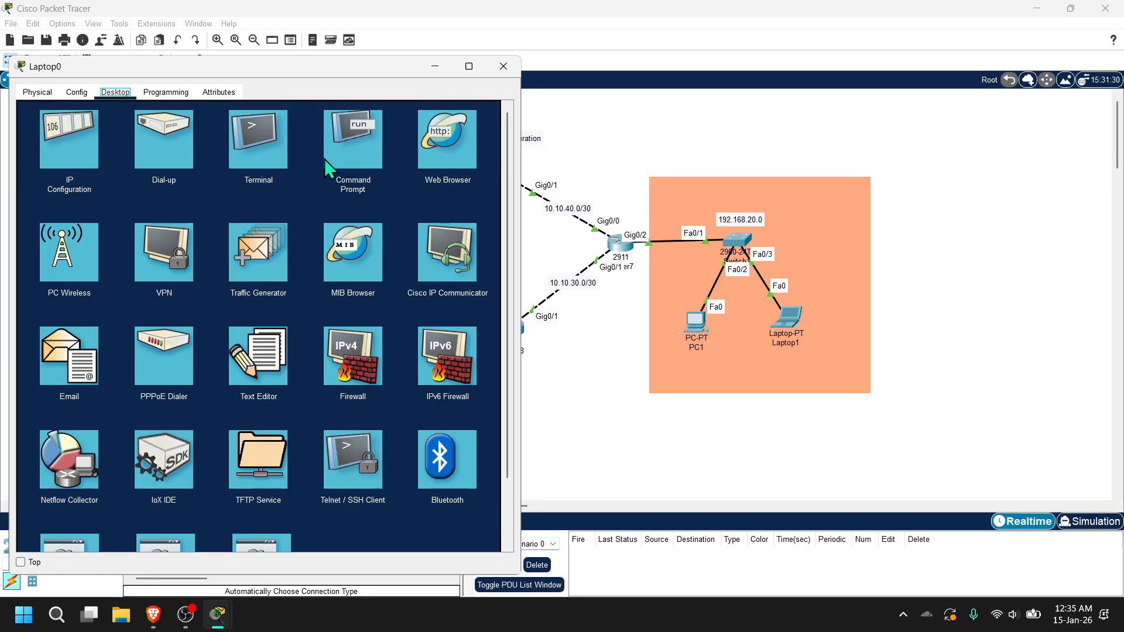
left_click(699, 329)
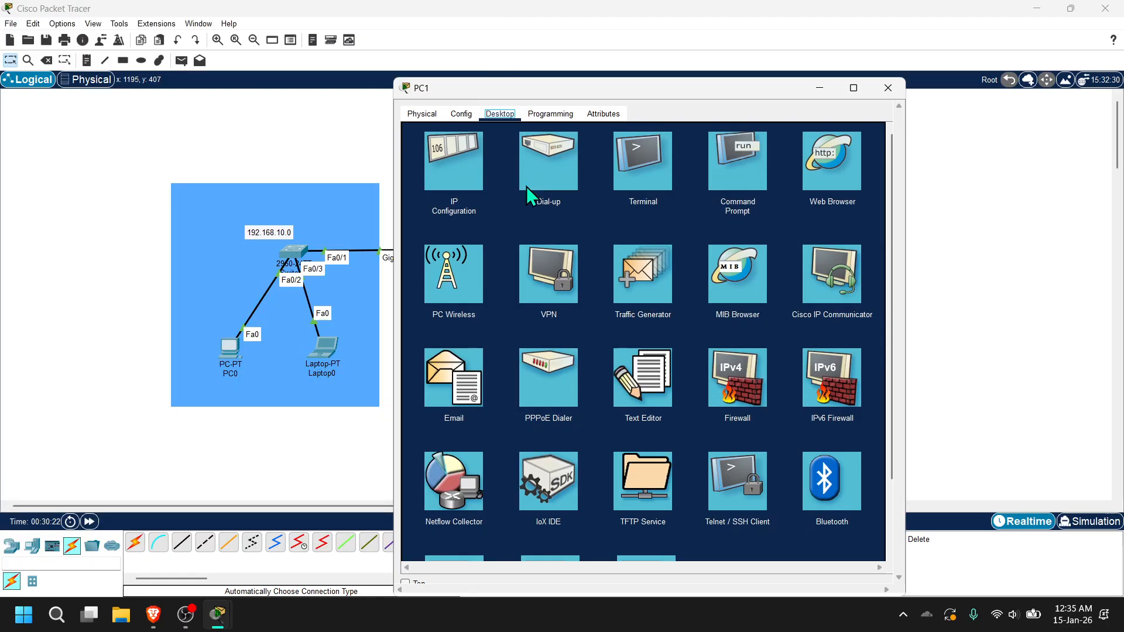
left_click(455, 160)
left_click_drag(572, 89, 689, 87)
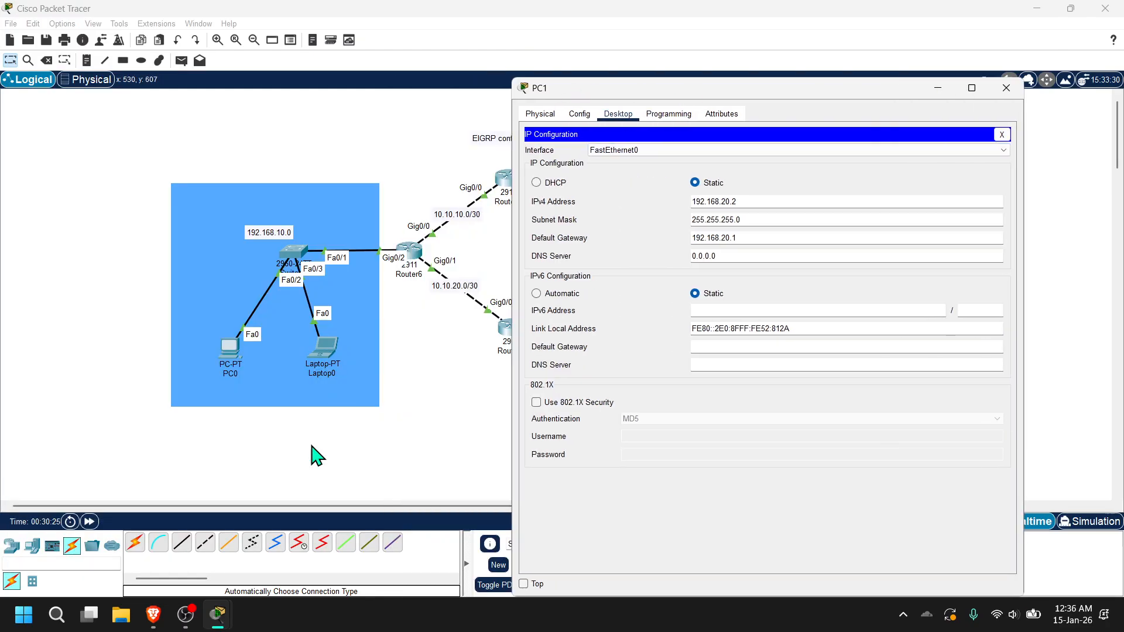
left_click(185, 615)
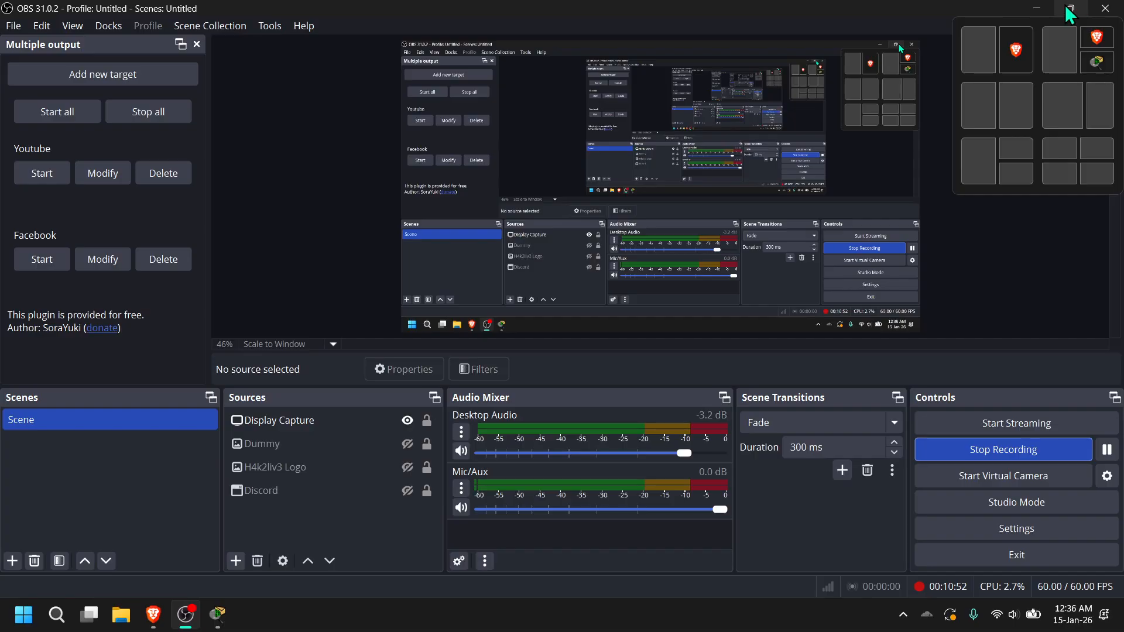
left_click(1046, 7)
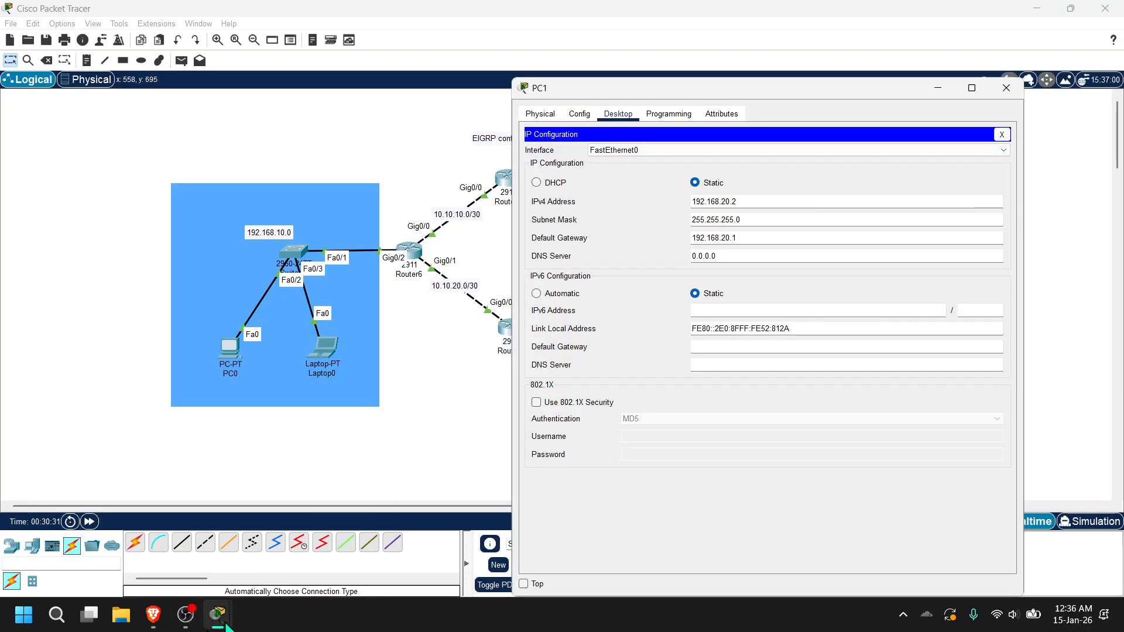
Bring Laptop0 forward and ping PC1 at 192.168.20.2 from its Command Prompt
mouse_move(224, 622)
left_click(268, 577)
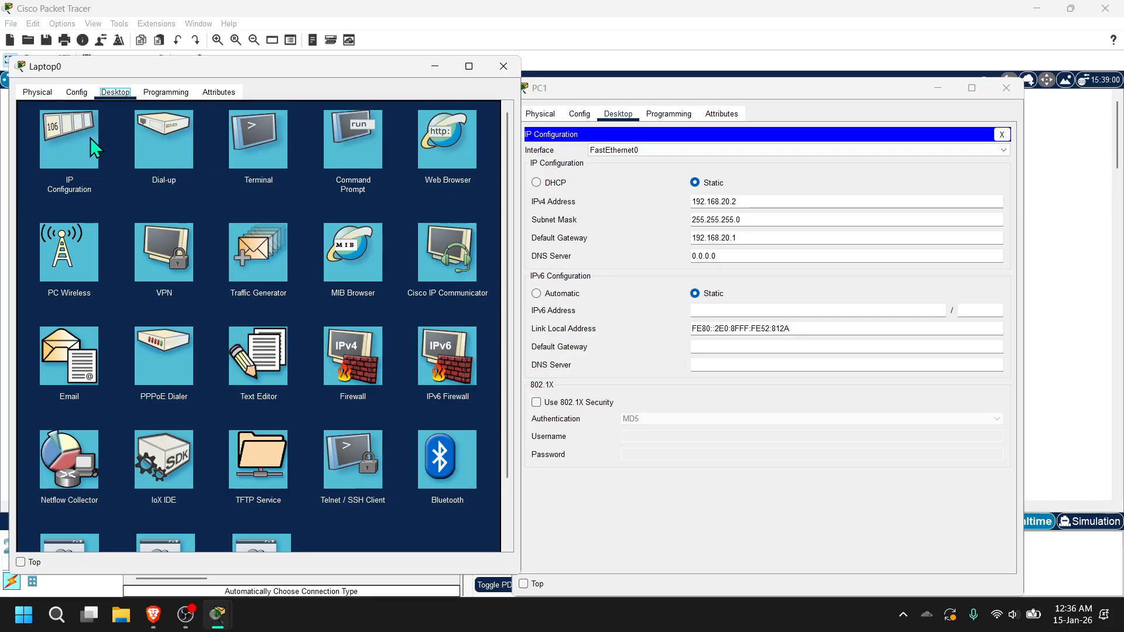
left_click(353, 159)
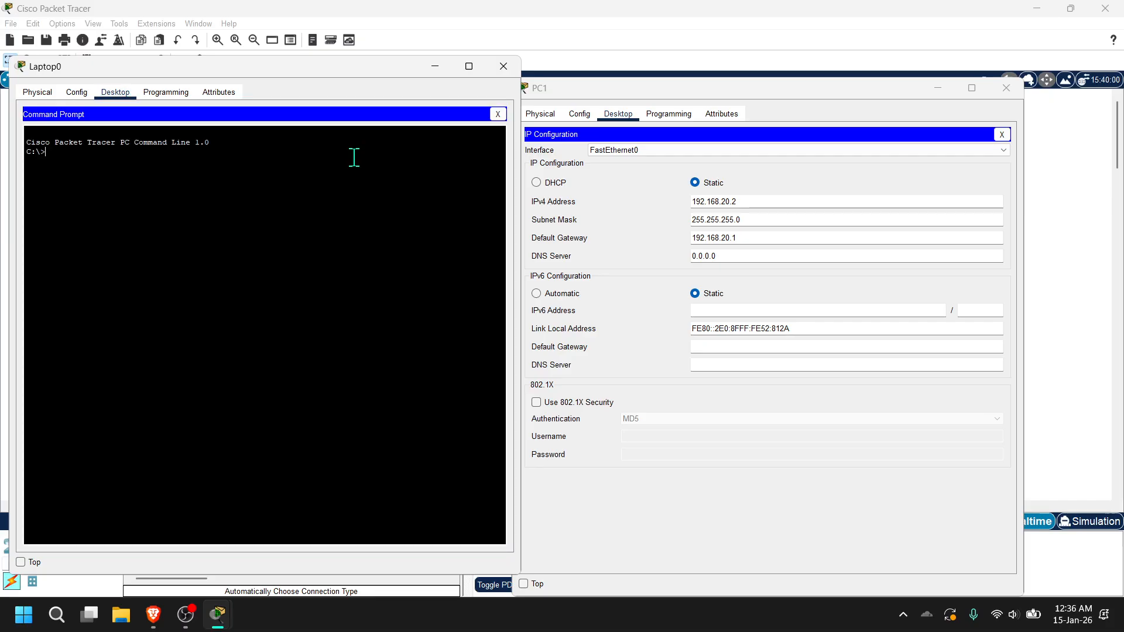
type("ping")
key("BackSpace")
key("BackSpace")
type("2.16")
key("Return")
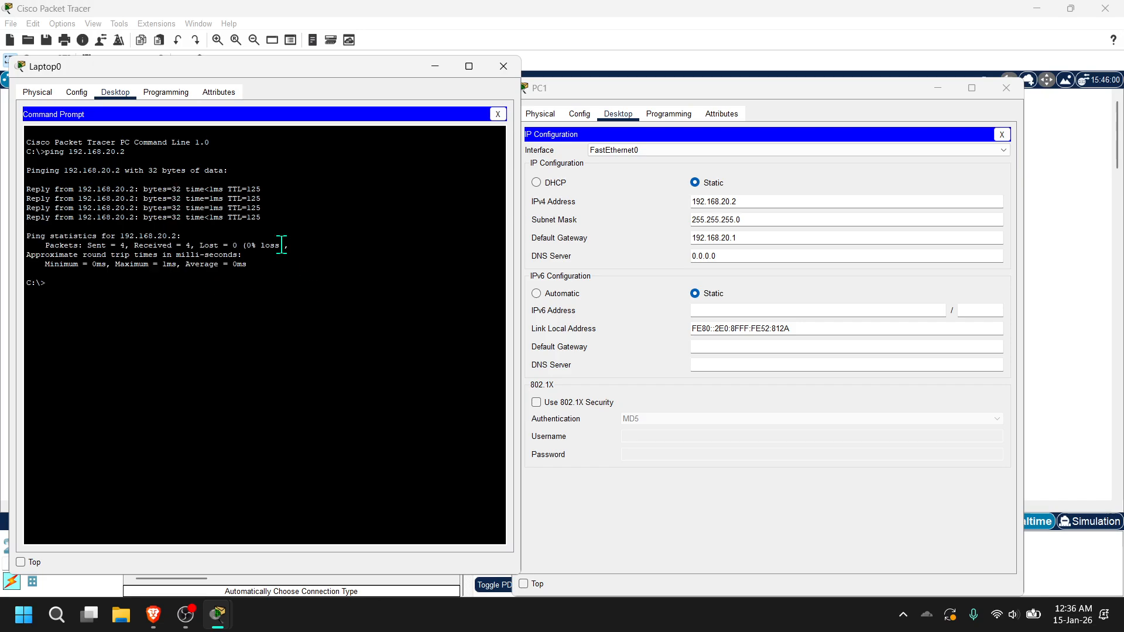
Ping 192.168.20.3 from Laptop0, and close the Laptop0 and PC1 windows
key("Up")
type("3")
key("Return")
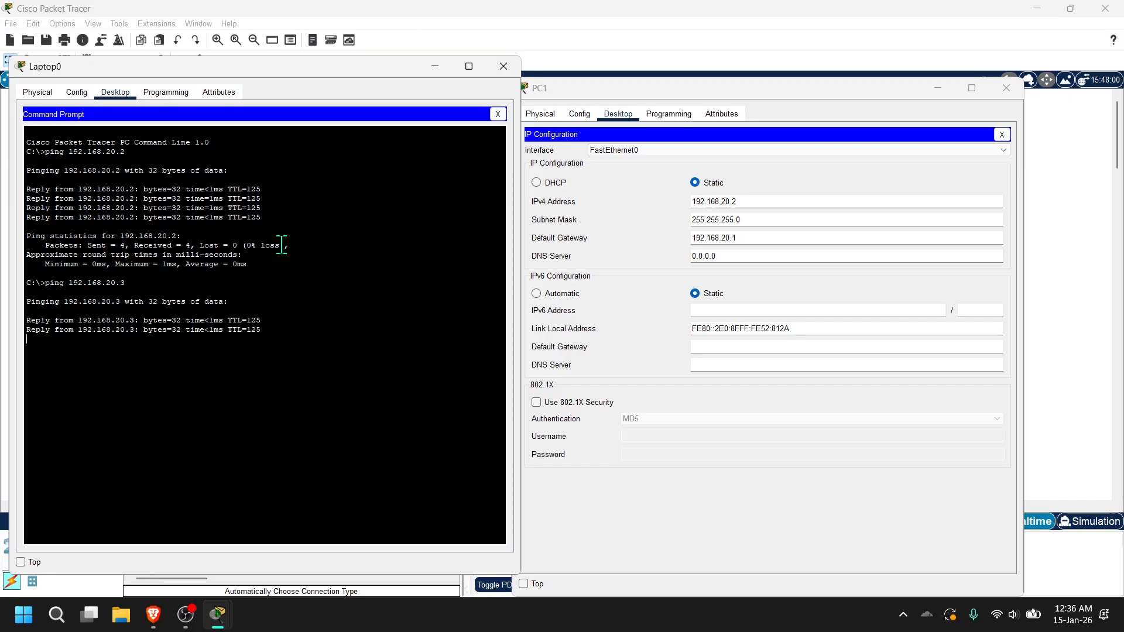
left_click(498, 115)
left_click(503, 66)
left_click(1006, 88)
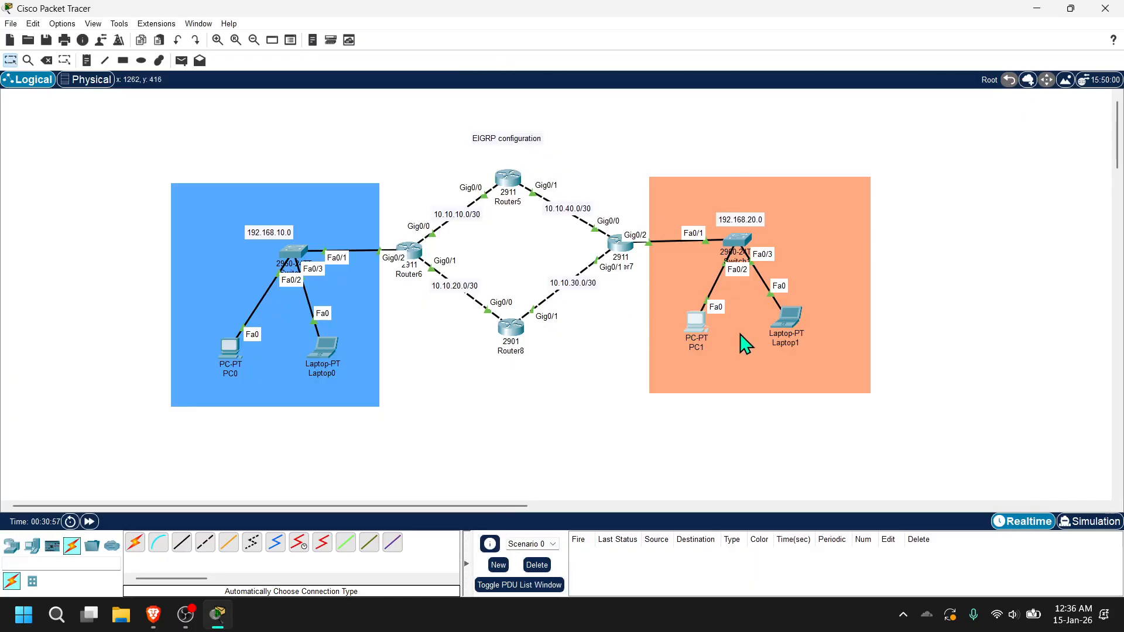
Open PC1's Command Prompt, rerun the previous ping to 192.168.10.2, and interrupt it
left_click(697, 328)
left_click(736, 159)
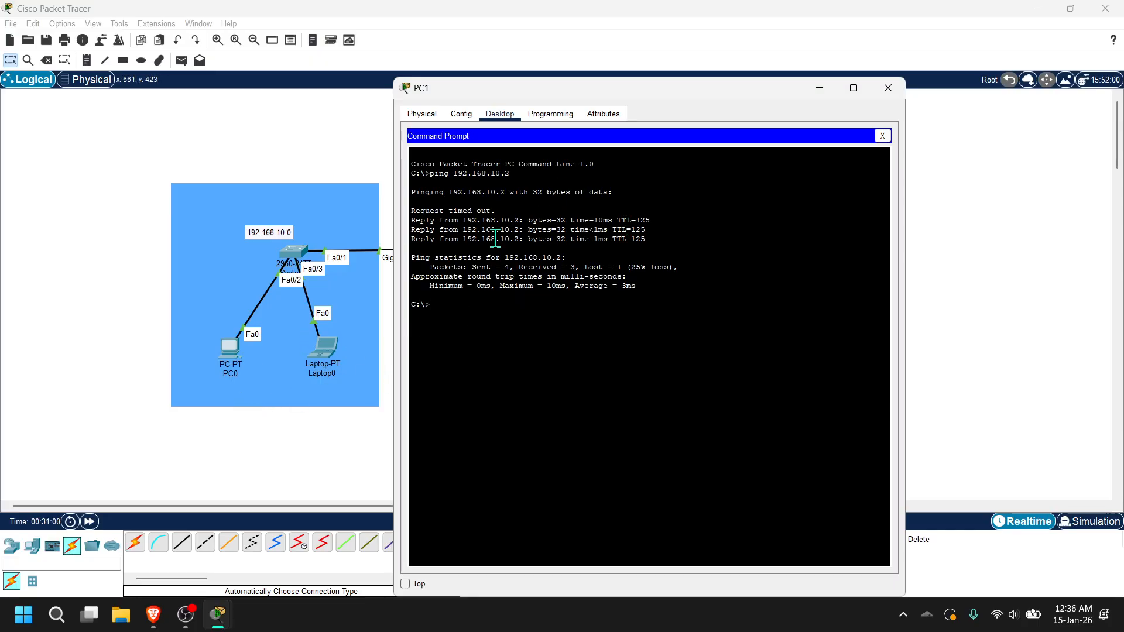
key("Up")
key("Return")
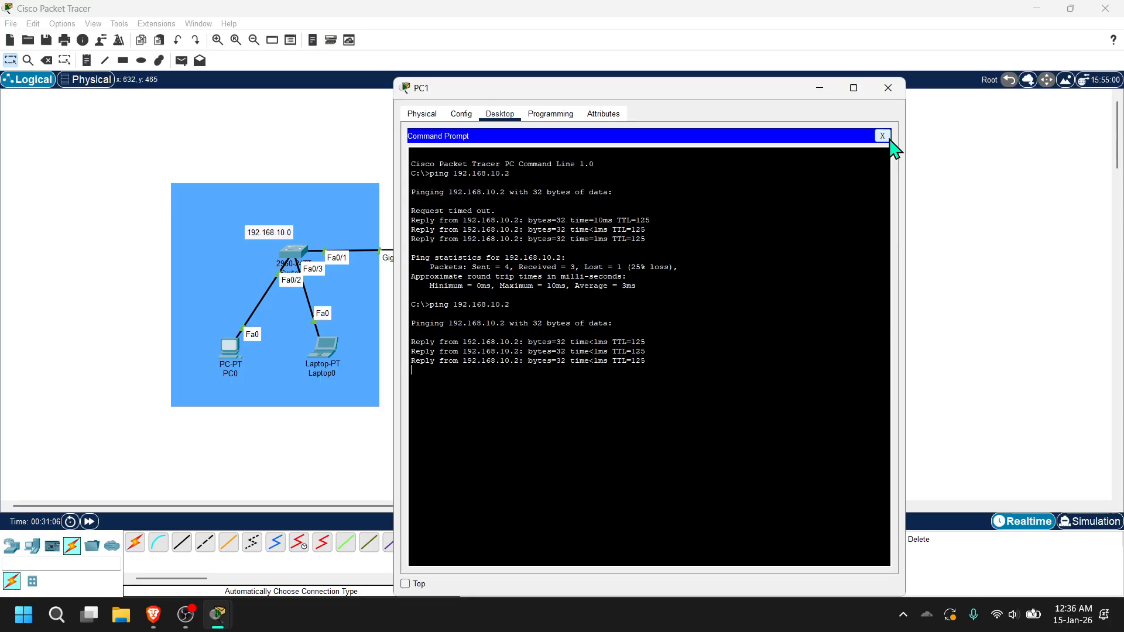
key("ctrl+c")
Edit the previous command on PC1 to ping 192.168.10.3, interrupt it, and close PC1's window
key("Up")
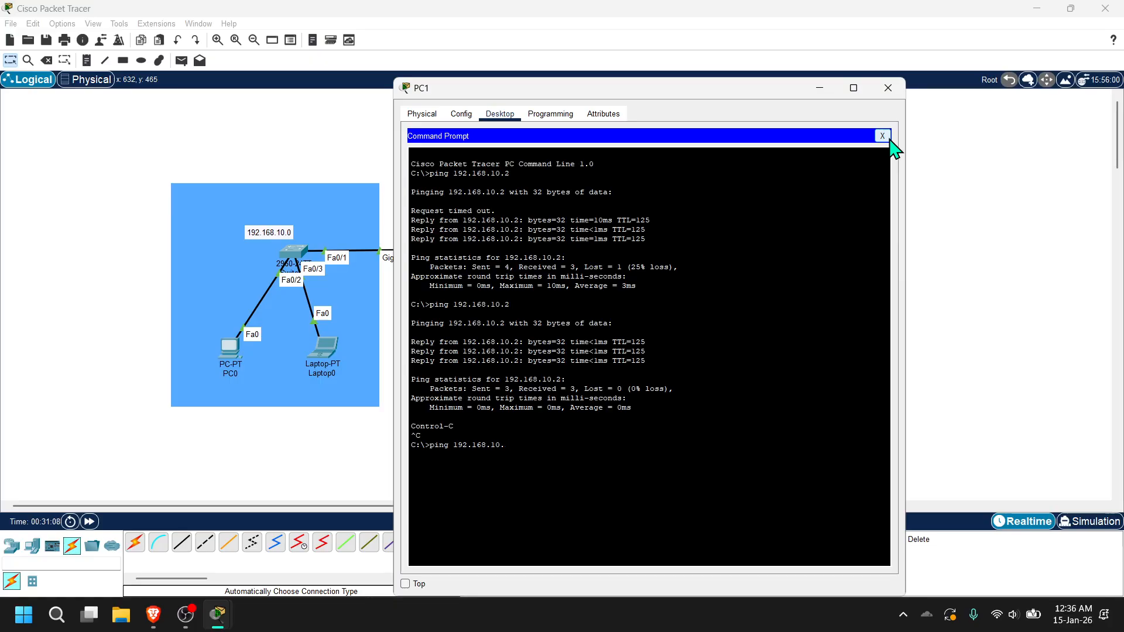
key("Return")
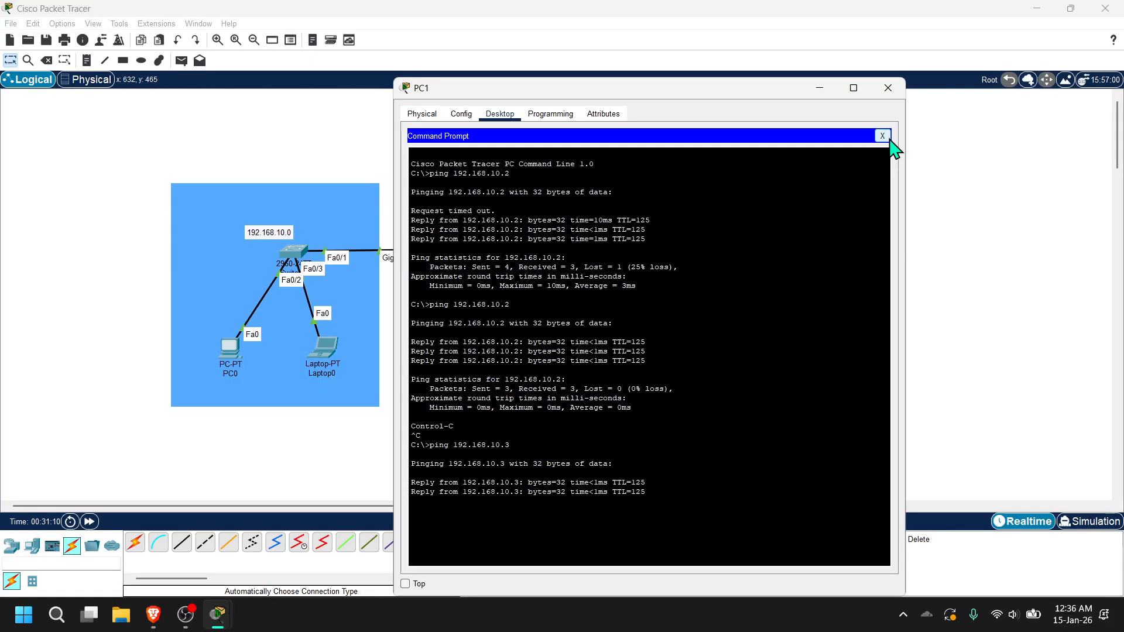
key("ctrl+c")
left_click(884, 139)
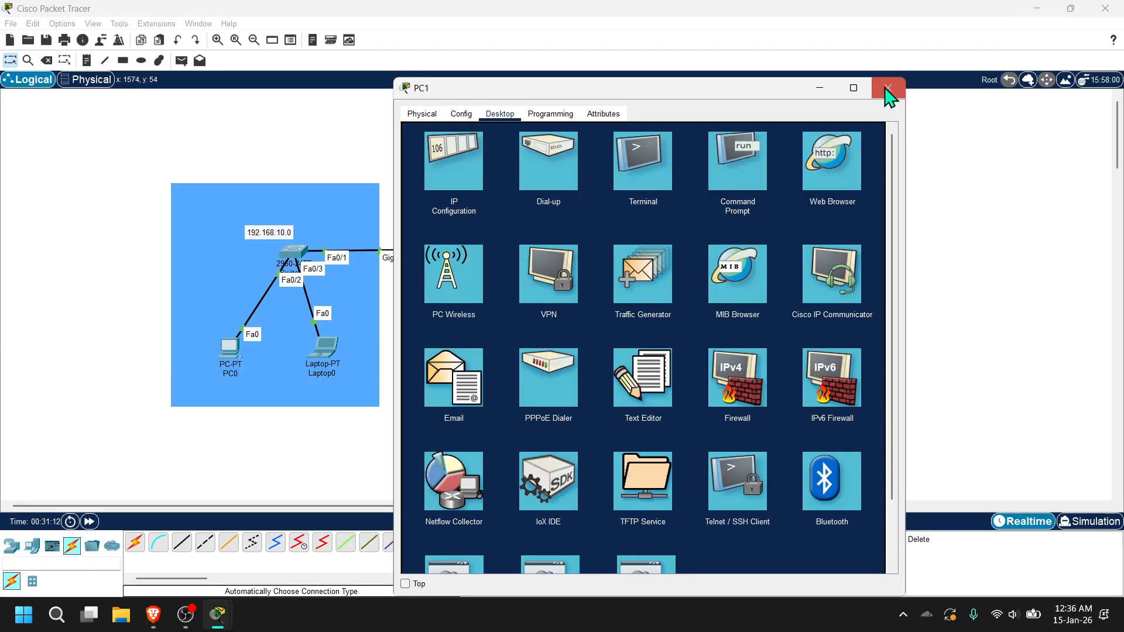
left_click(888, 88)
Send a simple PDU from PC0 to PC1
left_click(182, 60)
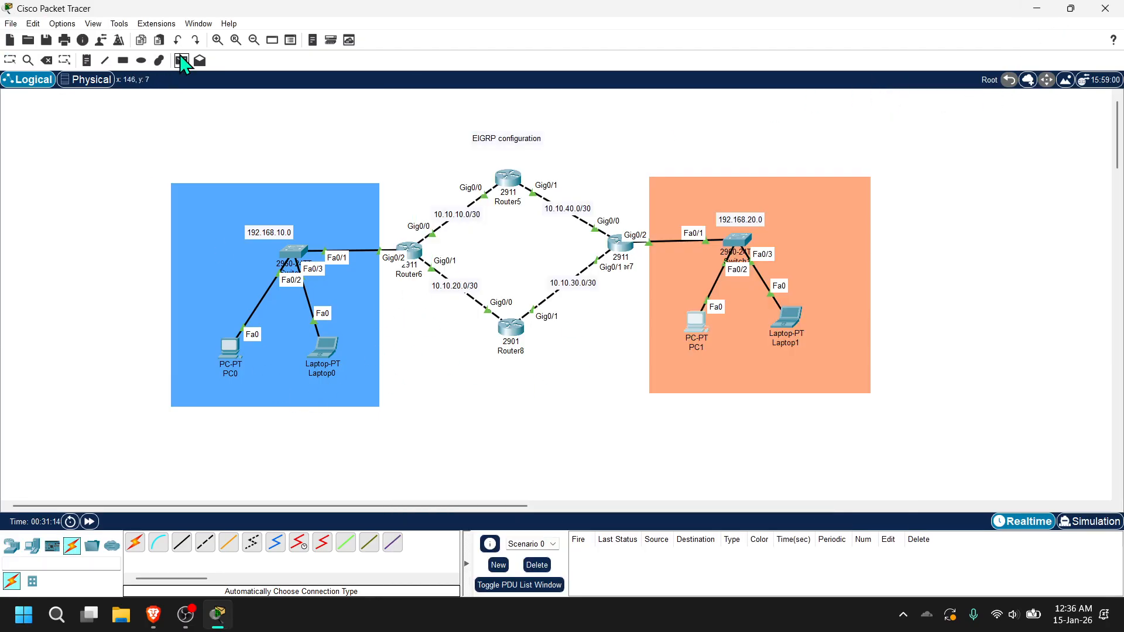
left_click(230, 348)
left_click(705, 326)
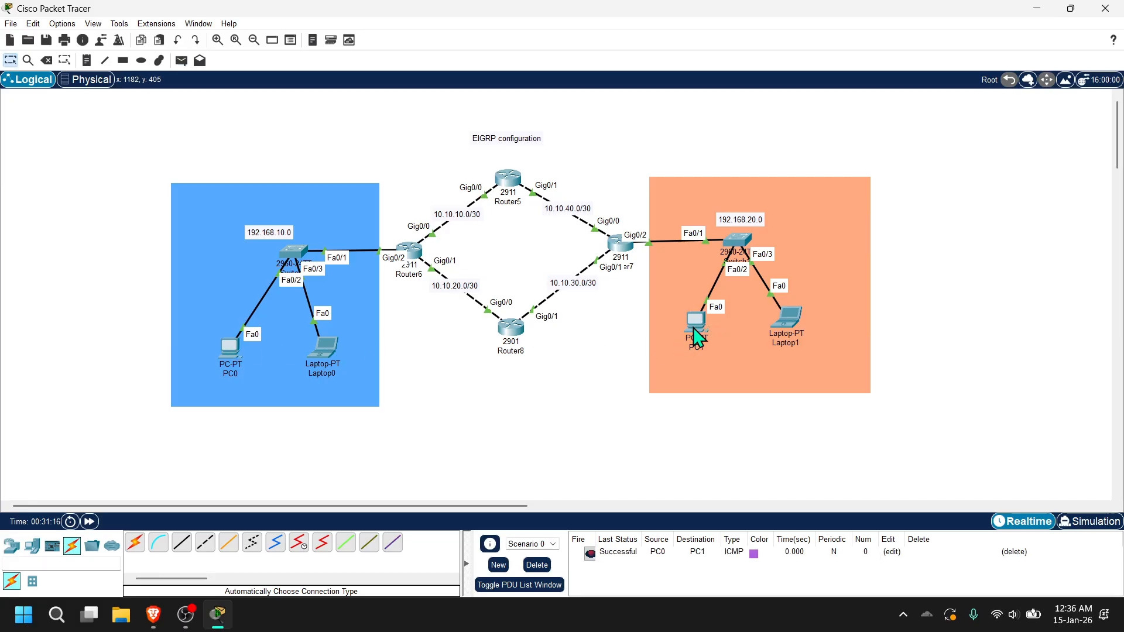
Send a simple PDU from Laptop0 to Laptop1
left_click(181, 61)
left_click(323, 348)
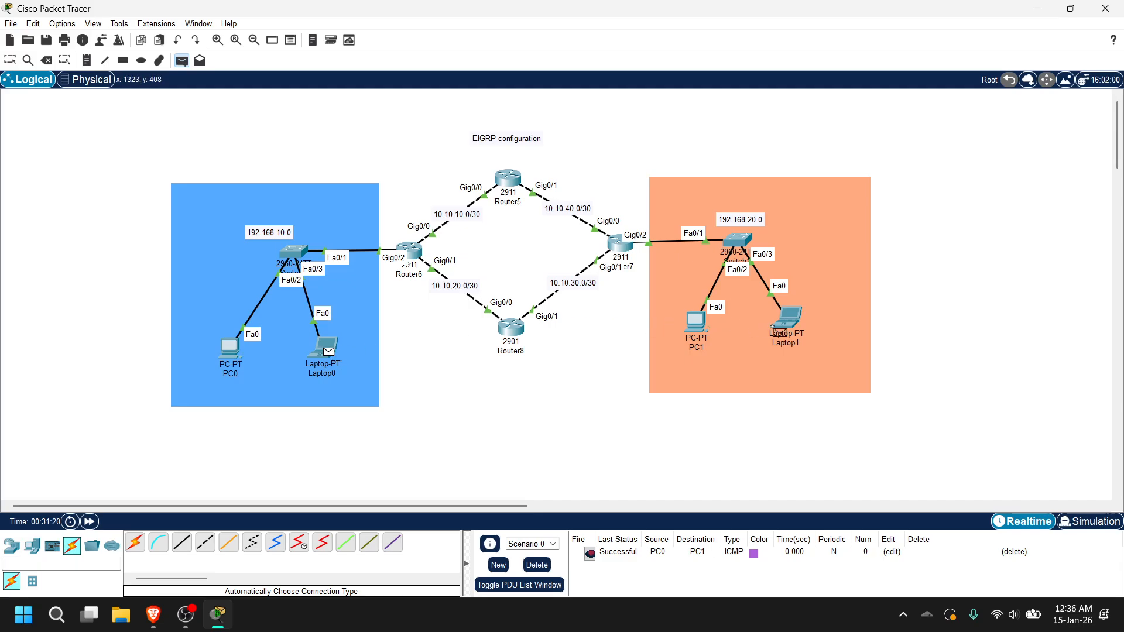
left_click(795, 322)
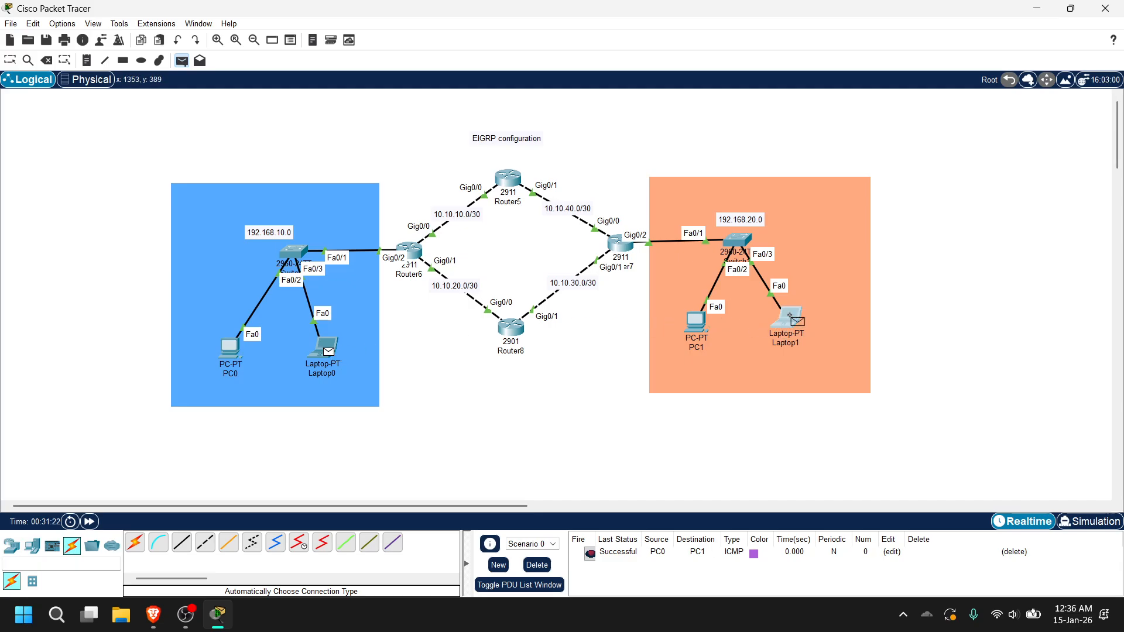